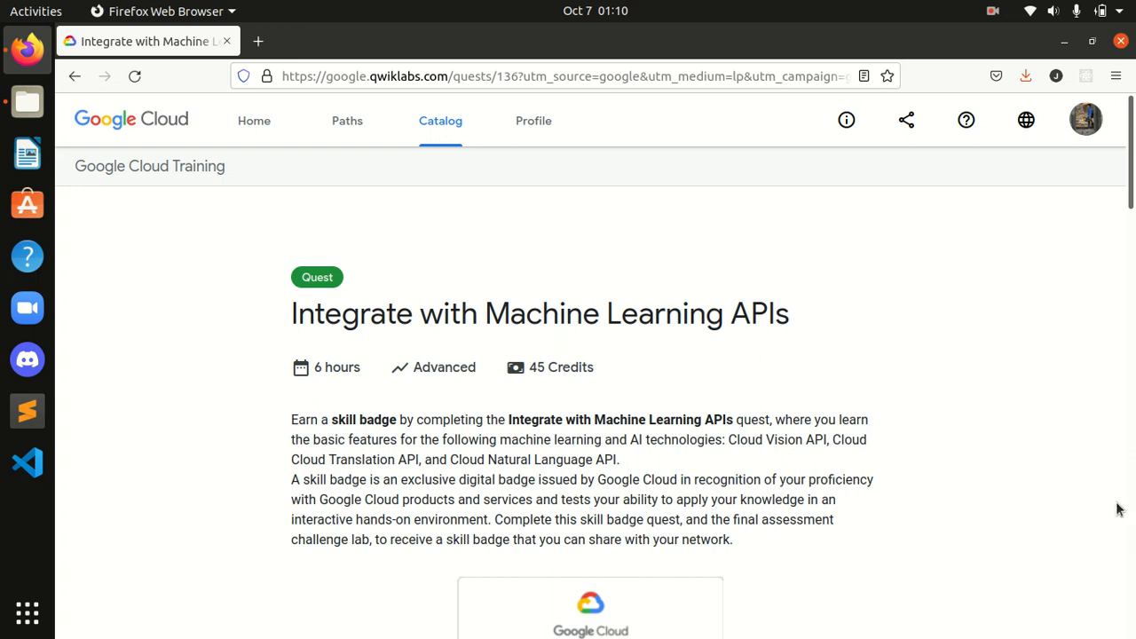
Open the "Extract, Analyze, and Translate Text from Images with the Cloud ML APIs" lab from the quest and start it using the subscription
left_click_drag(1131, 206, 1125, 376)
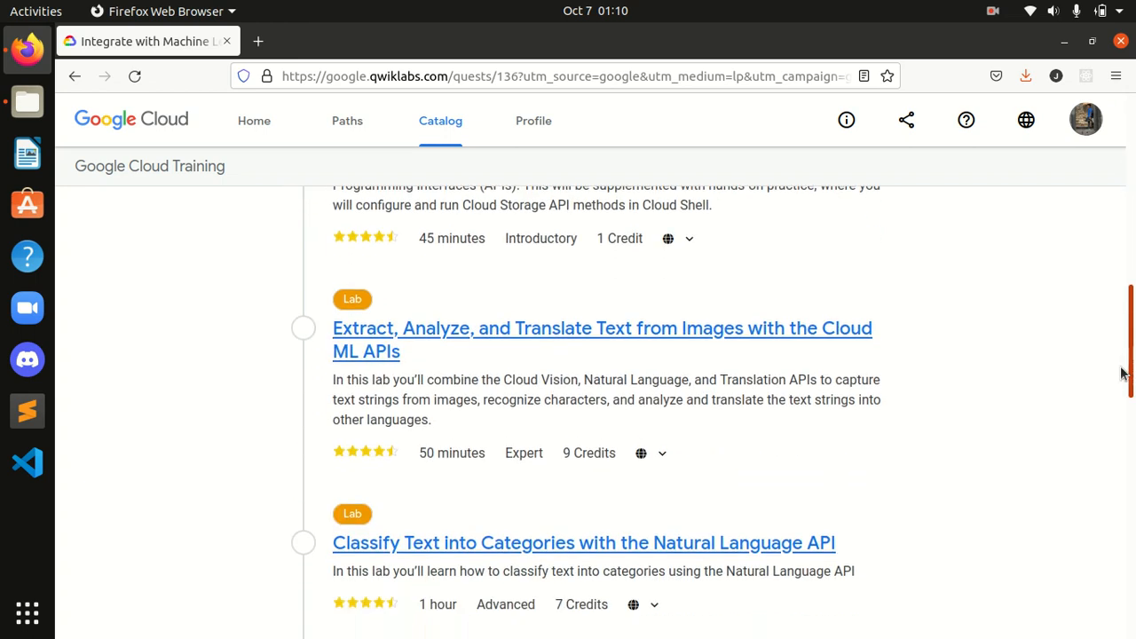
left_click(426, 346)
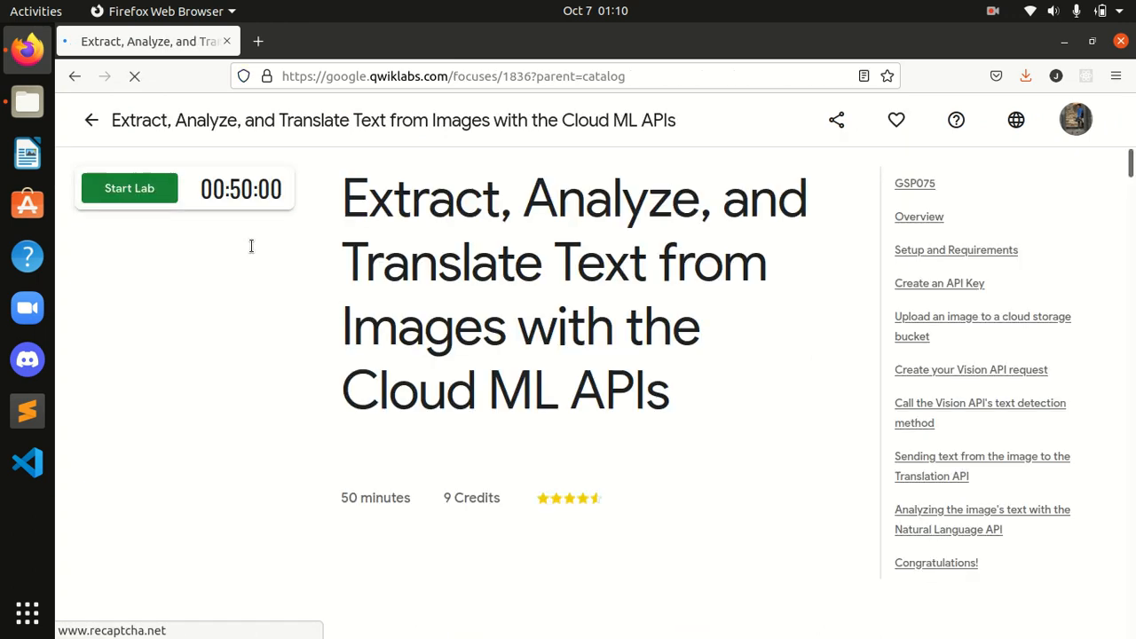
left_click(146, 194)
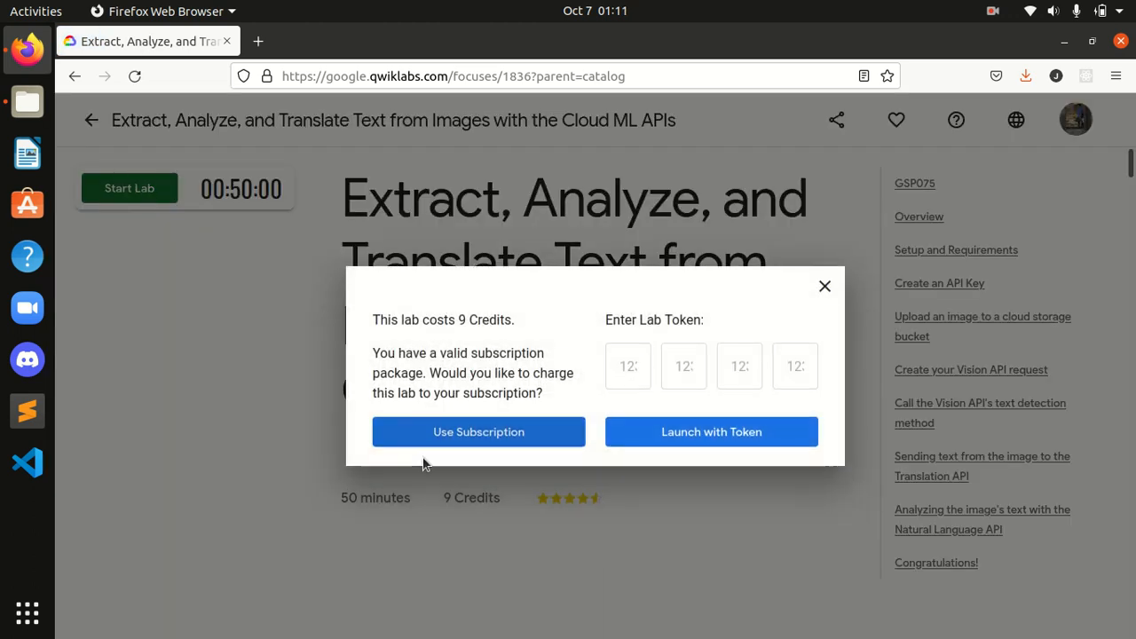
left_click(432, 436)
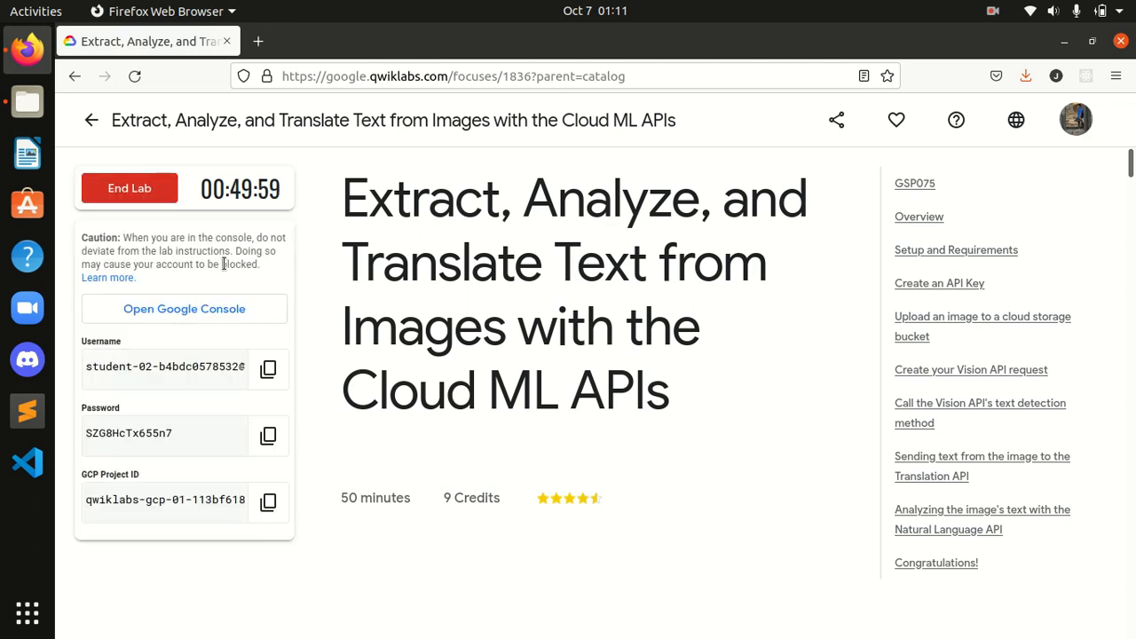
Open the Google Console sign-in, choose to use another account, and submit the username copied from the lab credentials
left_click(222, 309)
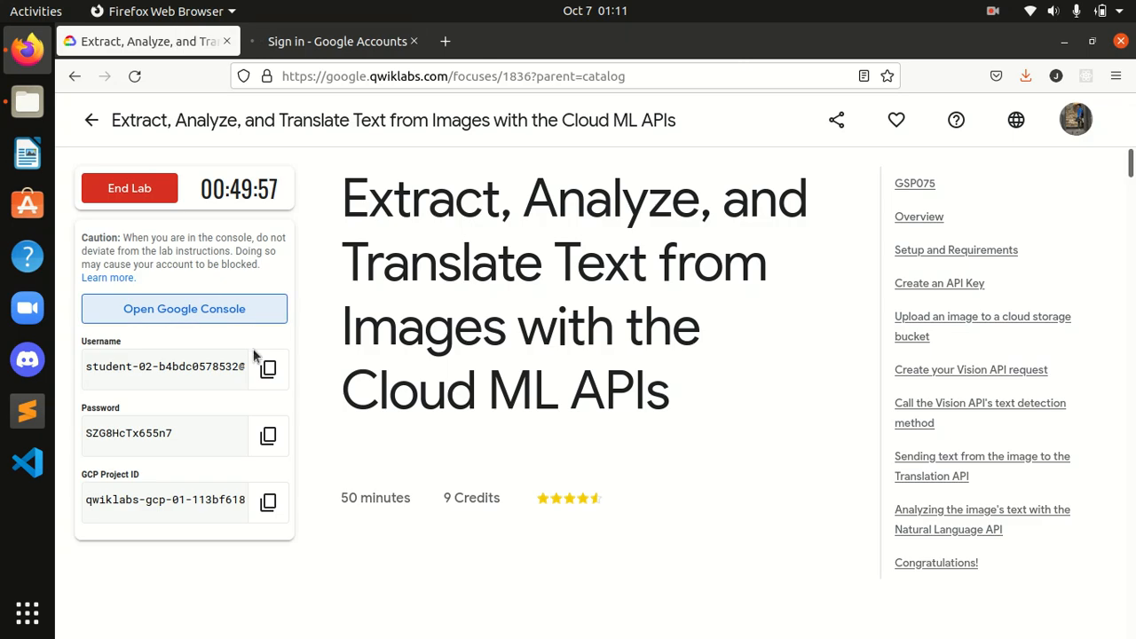
left_click(268, 372)
left_click(333, 43)
left_click_drag(1131, 218, 1134, 623)
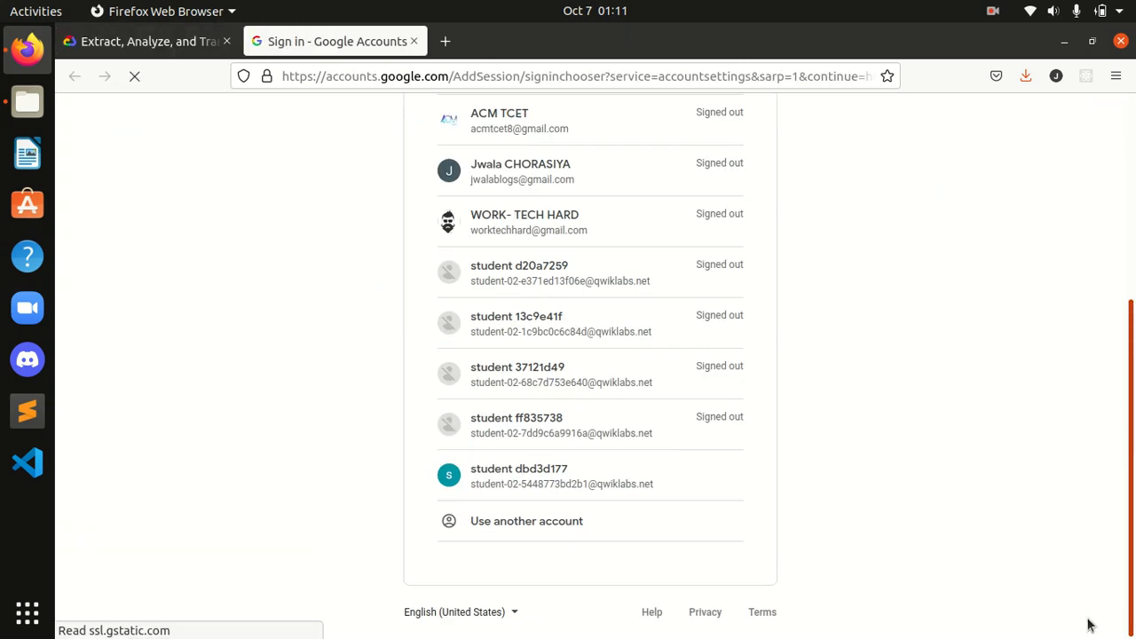
left_click(558, 525)
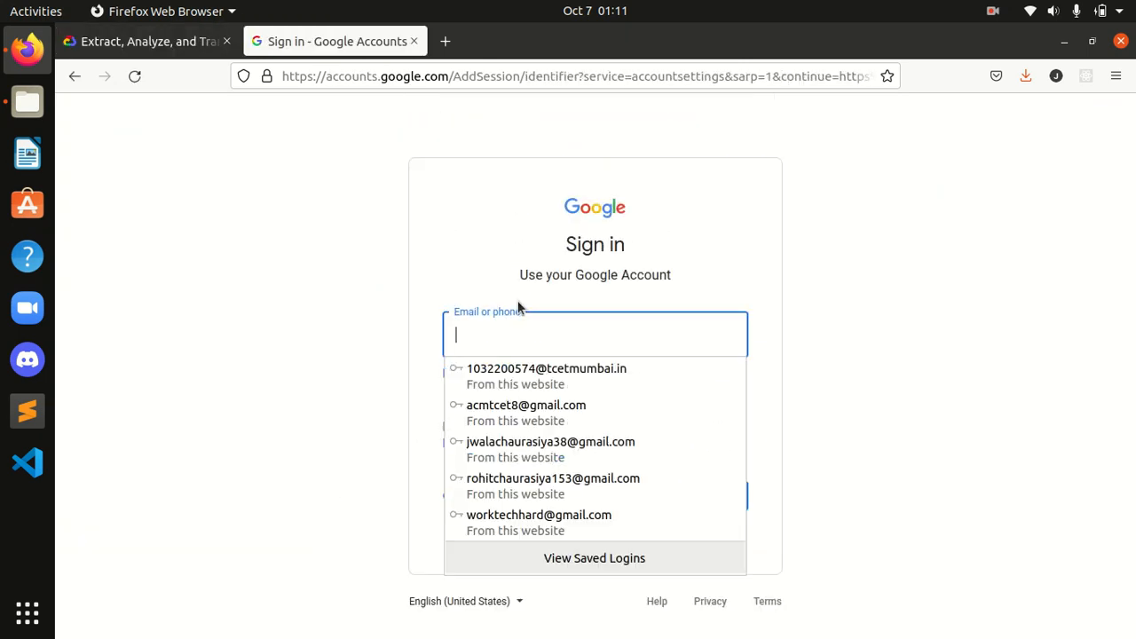
key("ctrl+v")
left_click(742, 499)
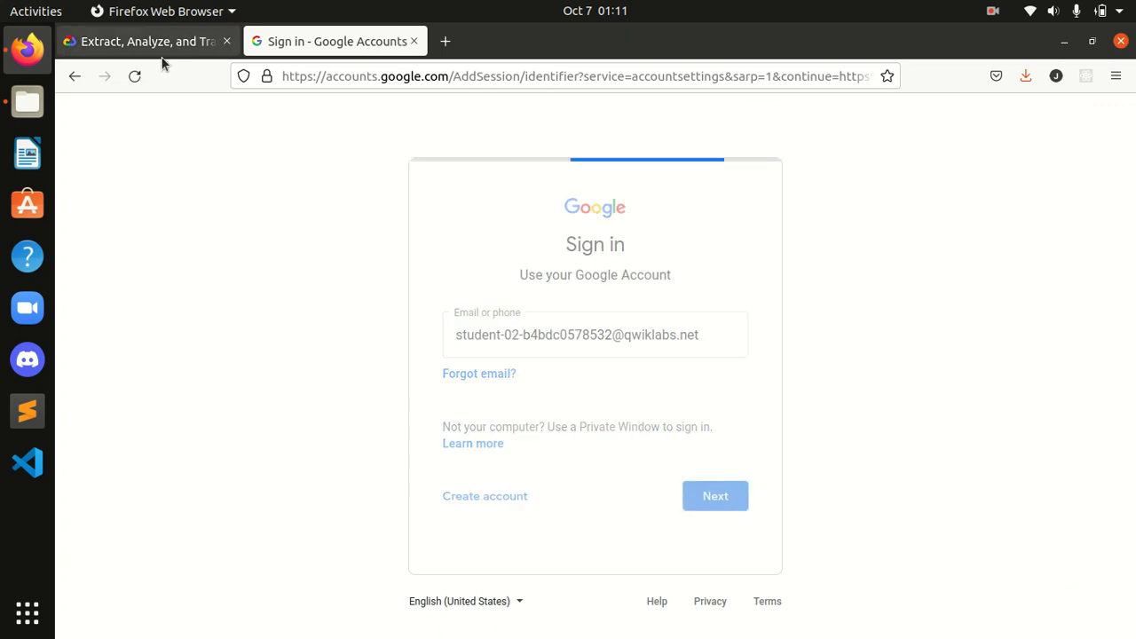
Copy the temporary account password from the lab page, enter it in the sign-in form, and continue through to the Cloud Console
left_click(162, 42)
left_click(268, 432)
left_click(332, 42)
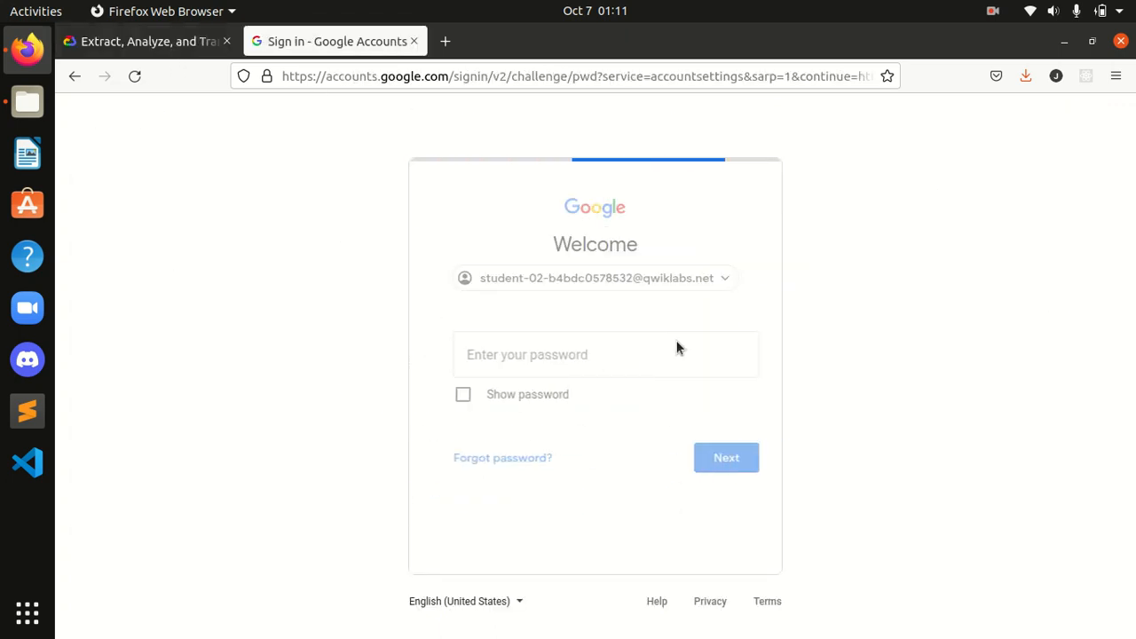
key("ctrl+v")
left_click(739, 458)
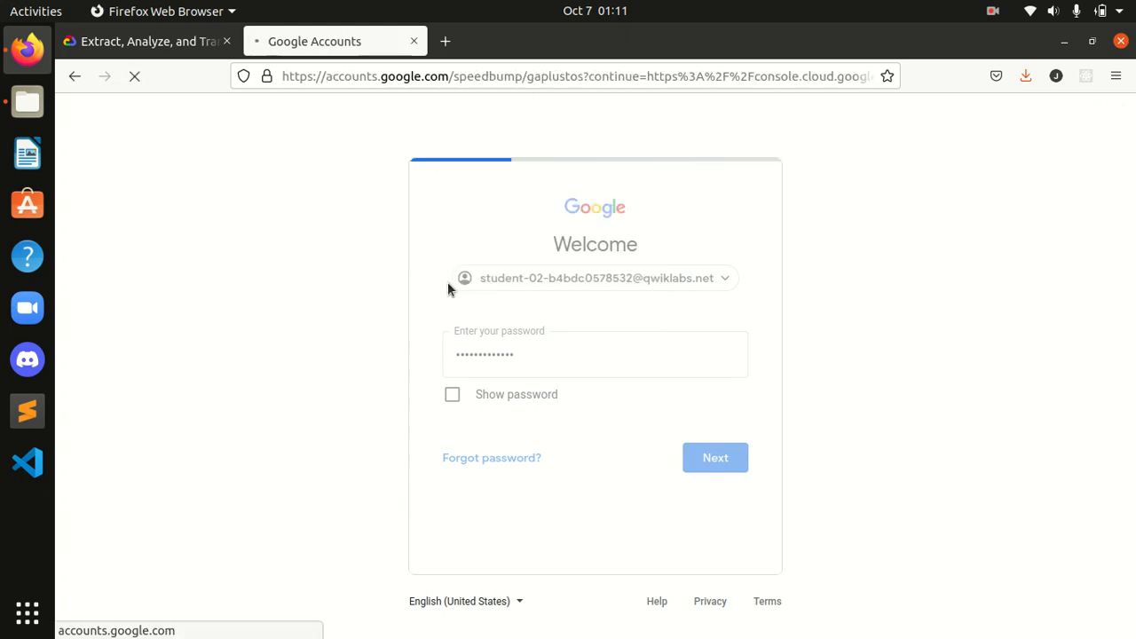
left_click(562, 553)
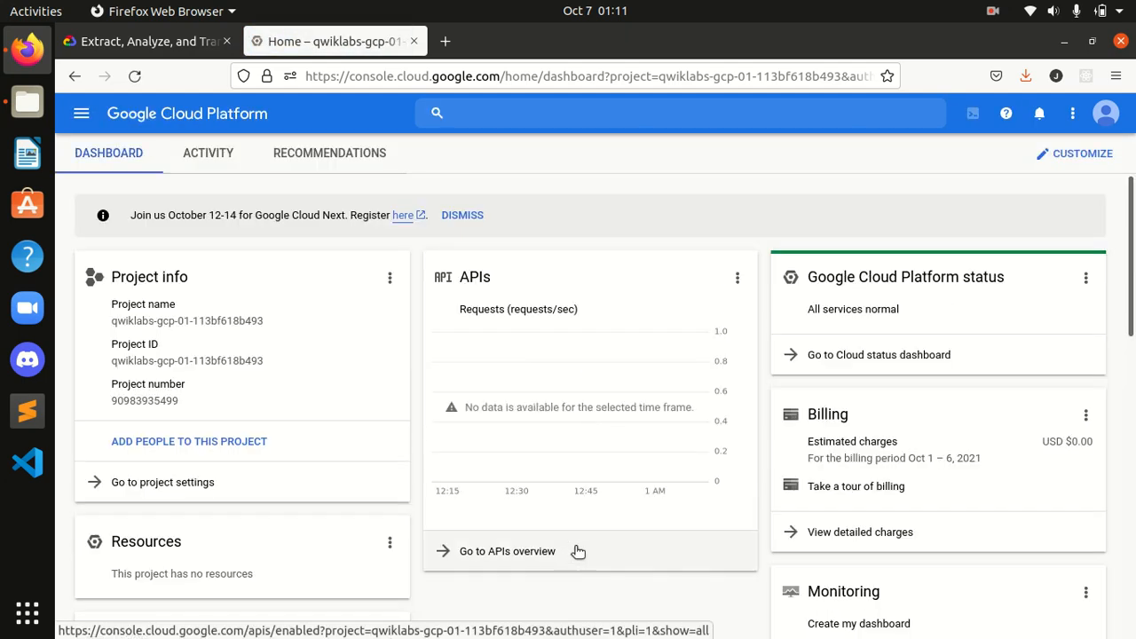
Agree to the Google Cloud Platform Terms of Service in the welcome dialog and continue to the project dashboard
left_click(816, 339)
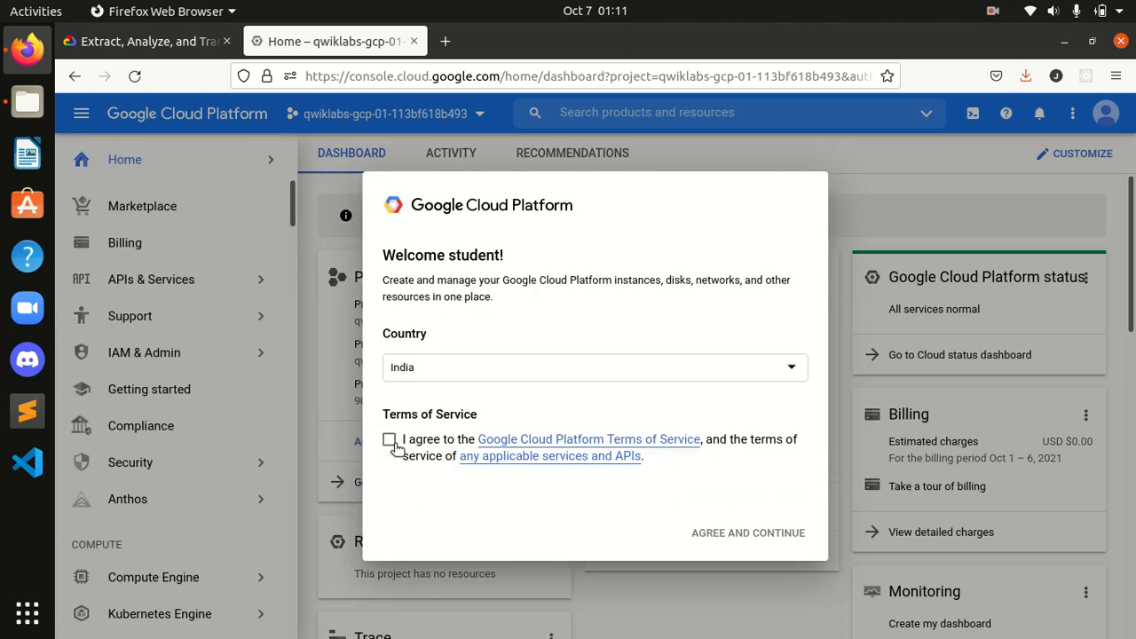
left_click(389, 440)
left_click(737, 536)
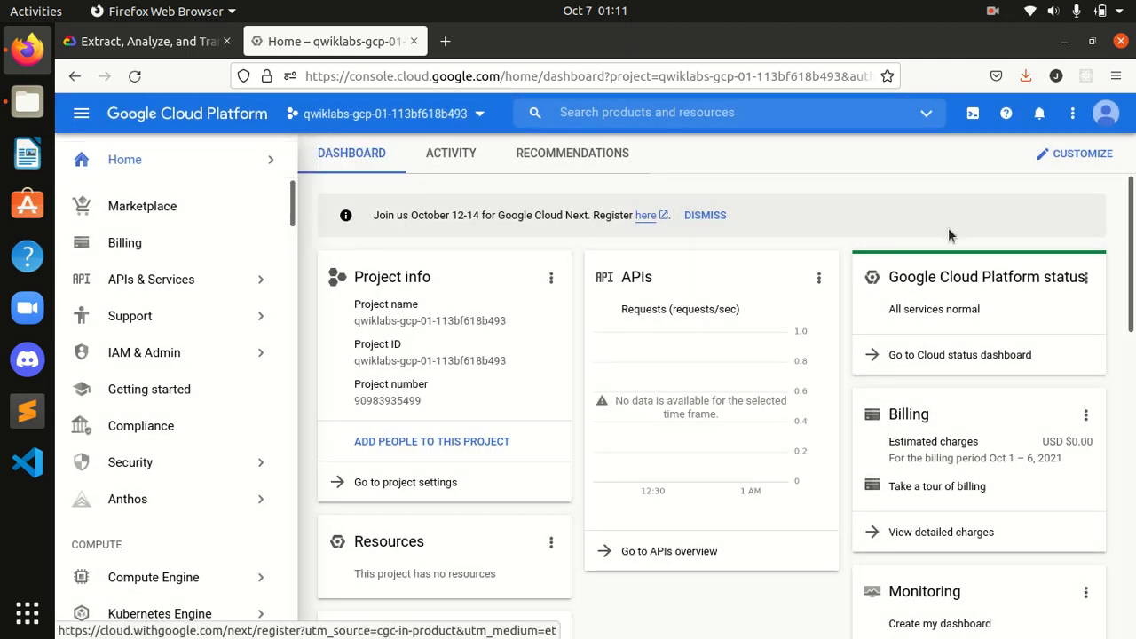
scroll(645, 215, "down", 5)
scroll(645, 215, "up", 5)
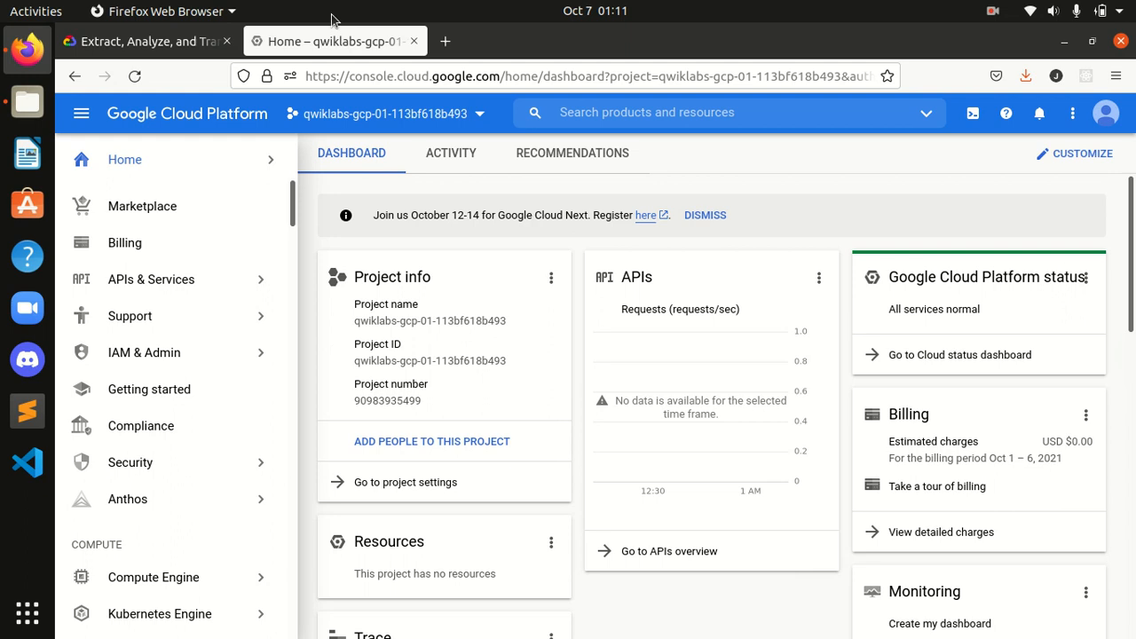
Return to the lab page and review its Overview and Setup and Requirements sections
left_click(182, 41)
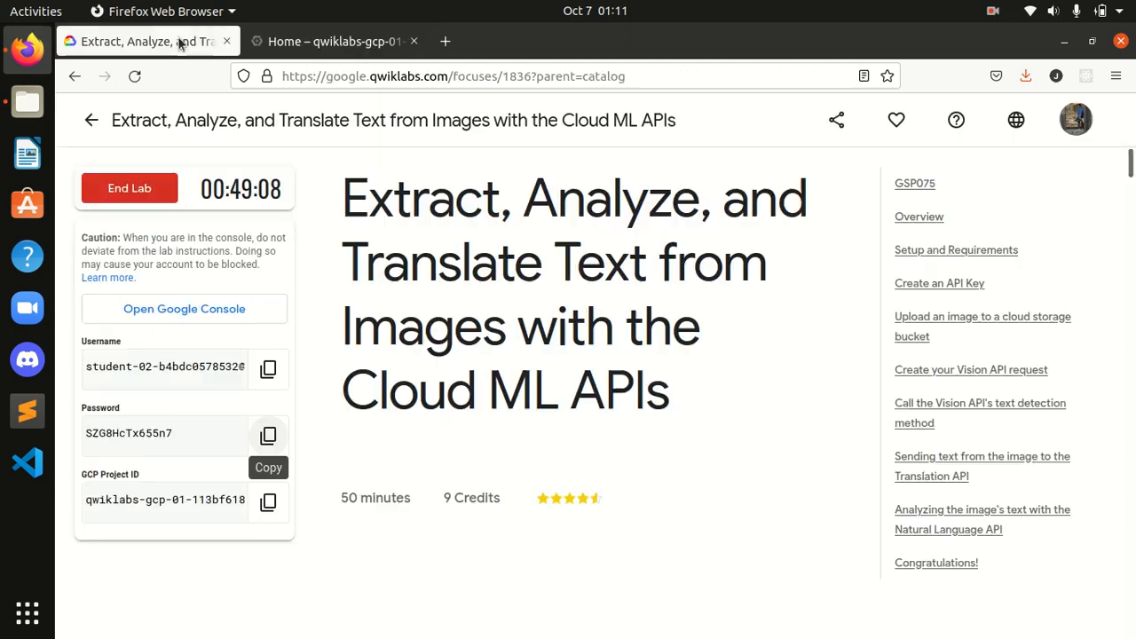
left_click(905, 250)
scroll(1103, 387, "down", 5)
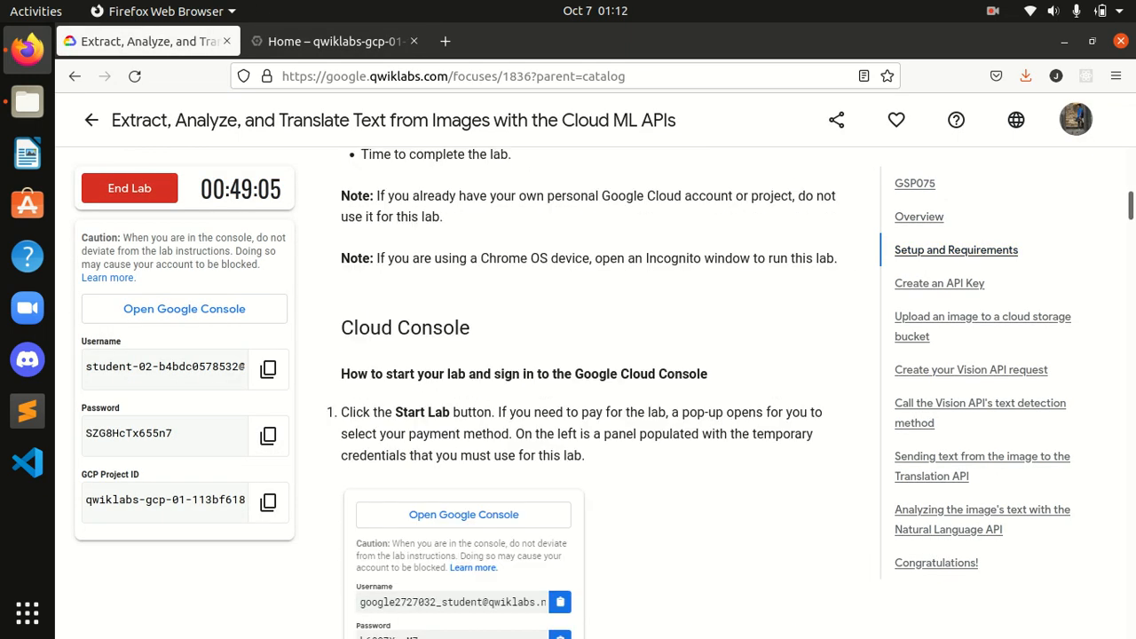
scroll(1103, 387, "up", 5)
scroll(1123, 231, "up", 3)
scroll(1122, 231, "down", 10)
scroll(1123, 231, "down", 6)
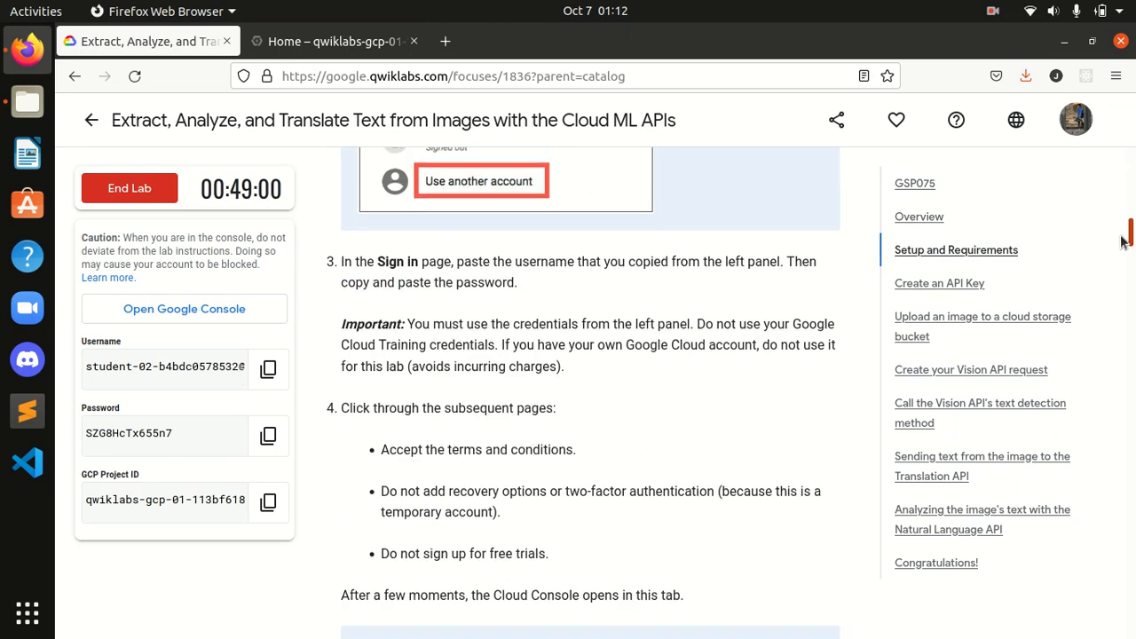
scroll(1116, 246, "up", 10)
scroll(1118, 213, "down", 5)
scroll(1118, 202, "up", 8)
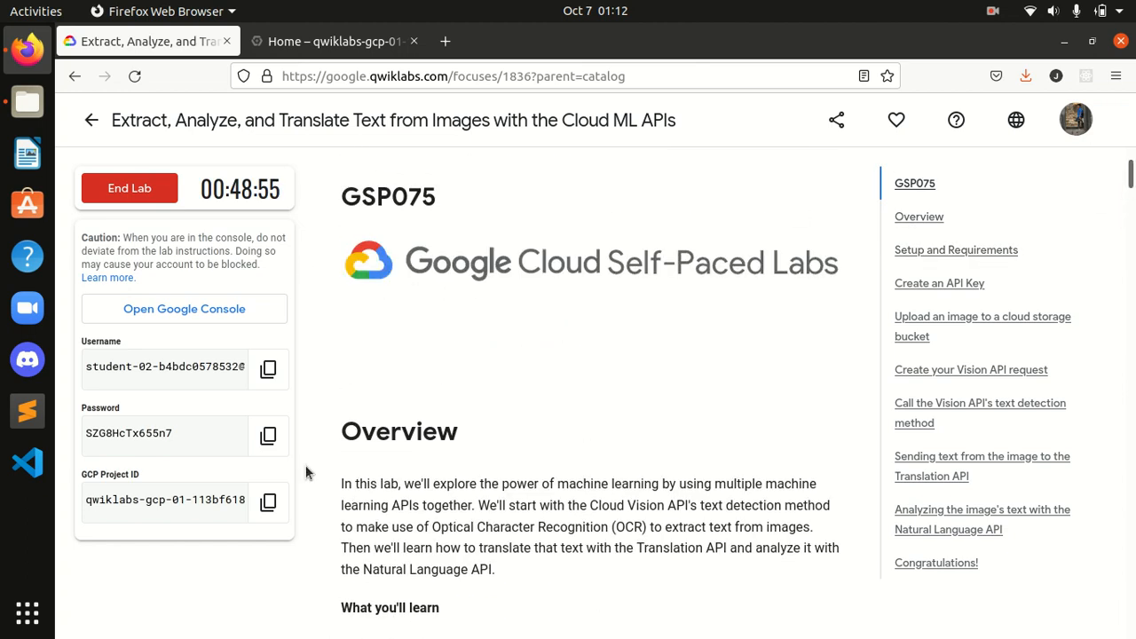
scroll(1119, 178, "down", 3)
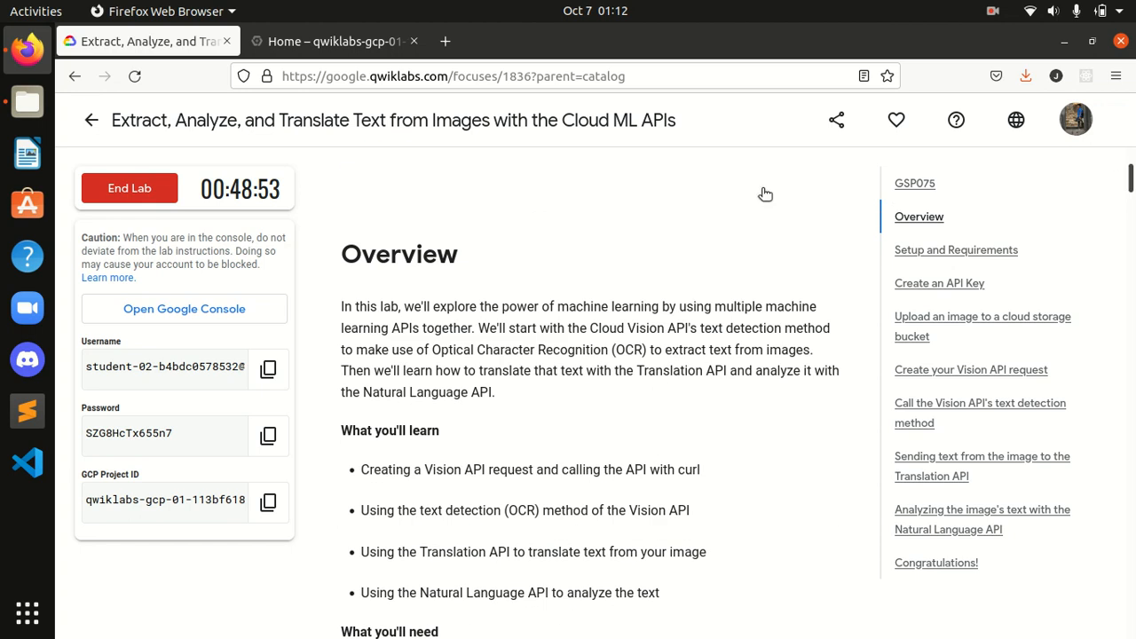
scroll(1130, 197, "down", 10)
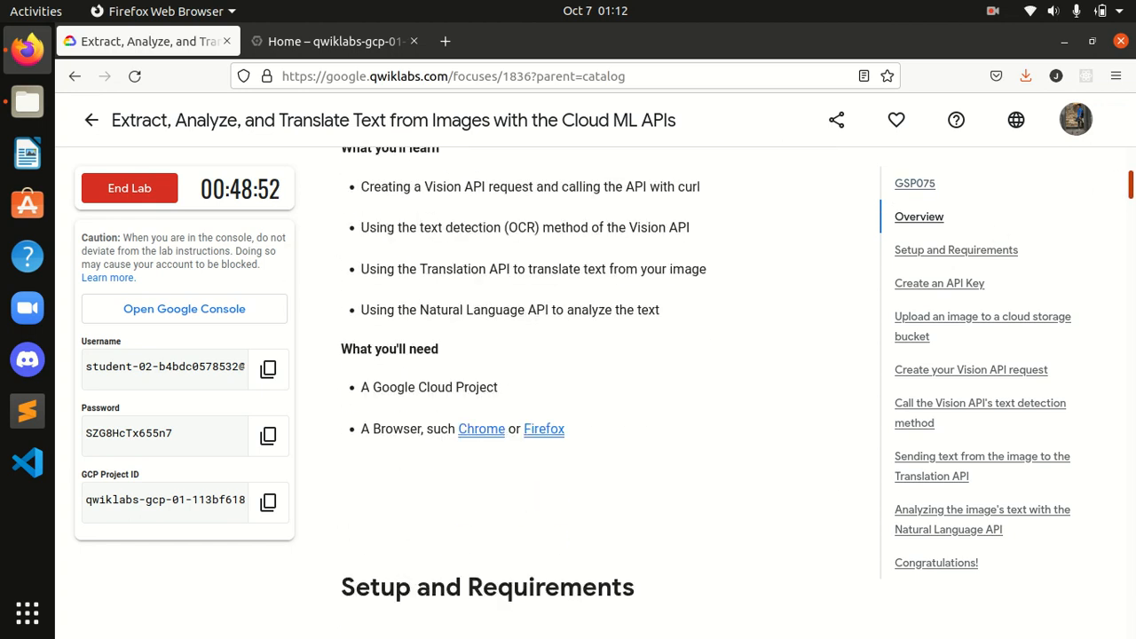
left_click_drag(1131, 197, 1130, 204)
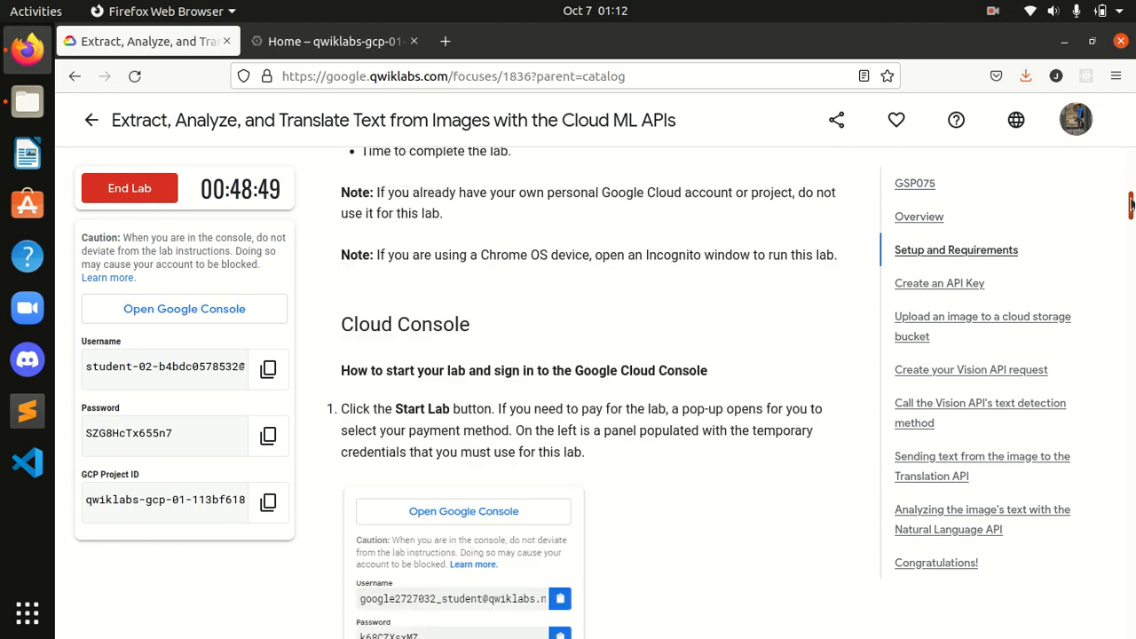
Consult the lab's Create an API Key section, and open the APIs & Services Credentials page in the Cloud Console
left_click(942, 282)
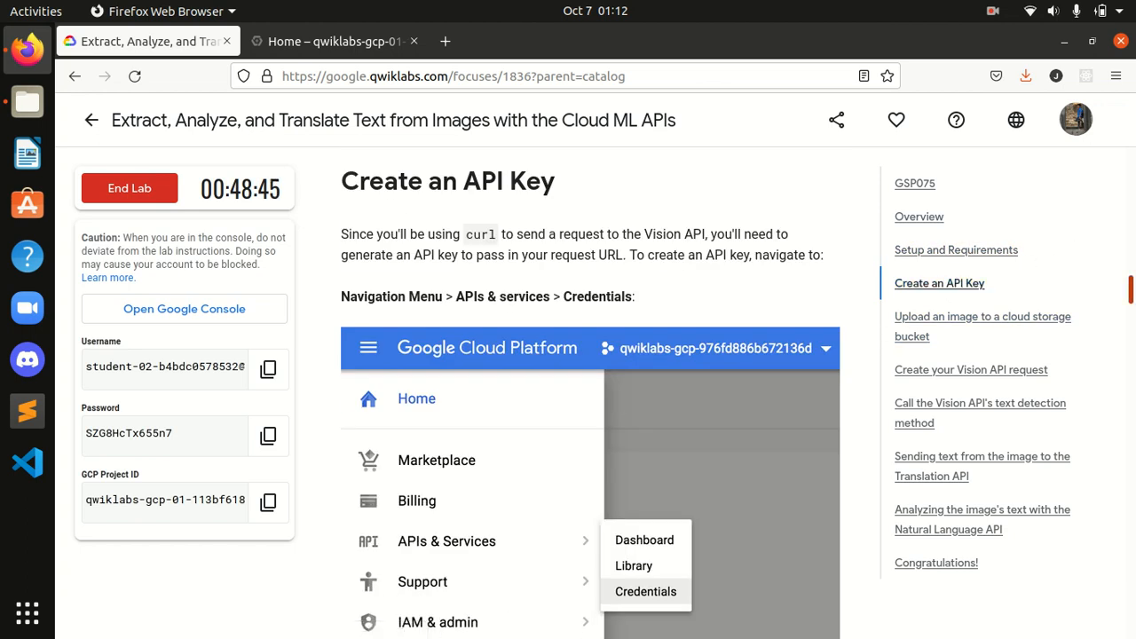
scroll(469, 276, "up", 8)
left_click_drag(1130, 276, 1130, 293)
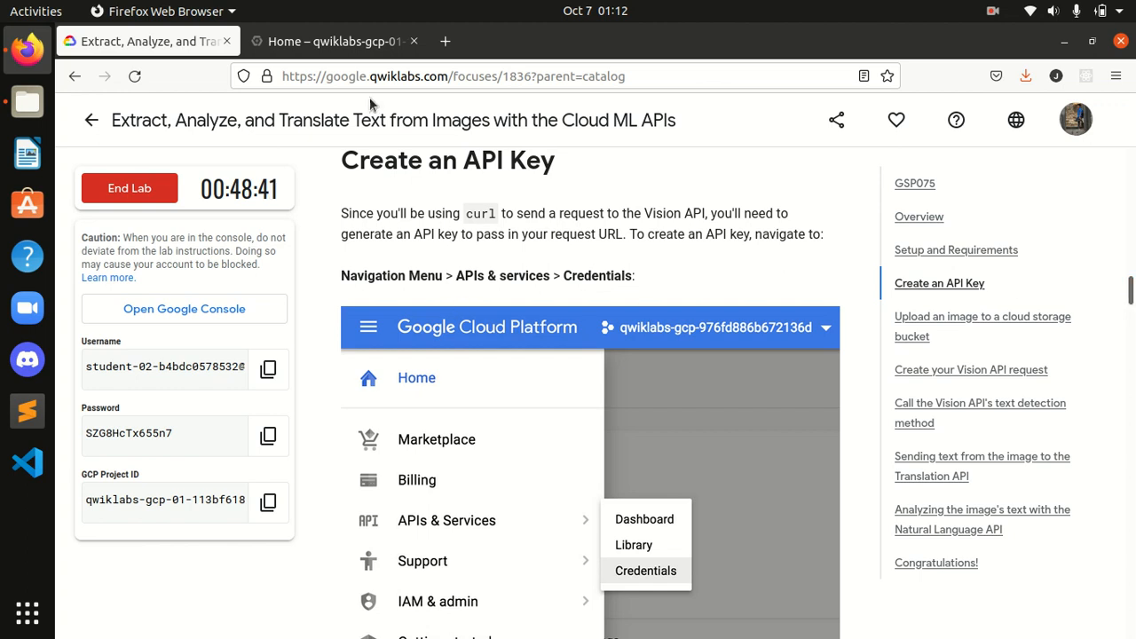
left_click(321, 42)
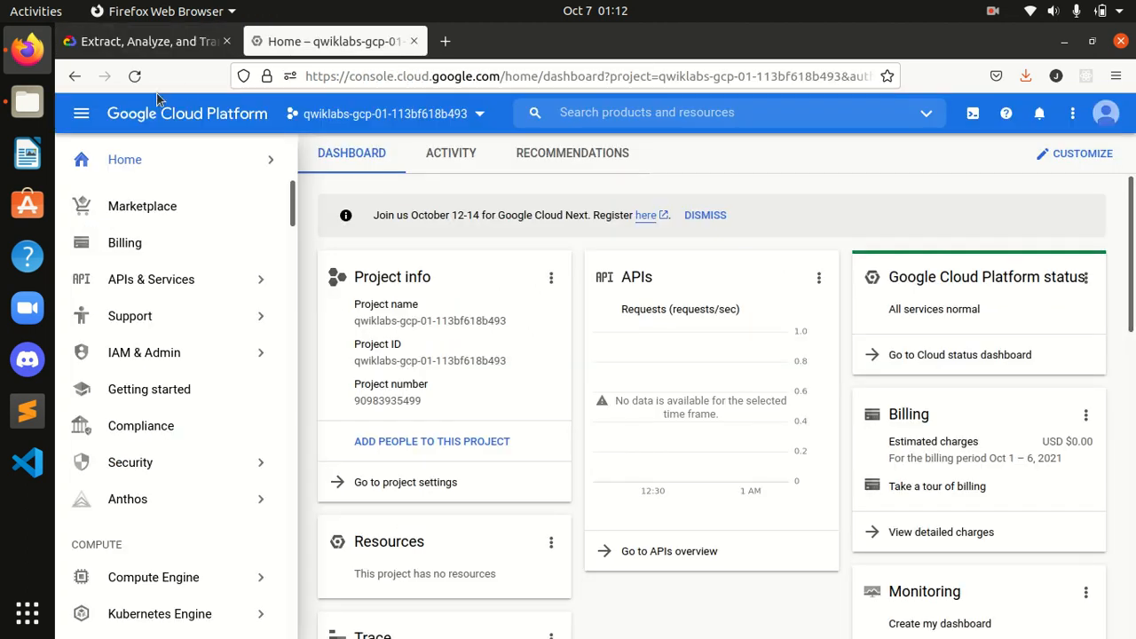
mouse_move(187, 281)
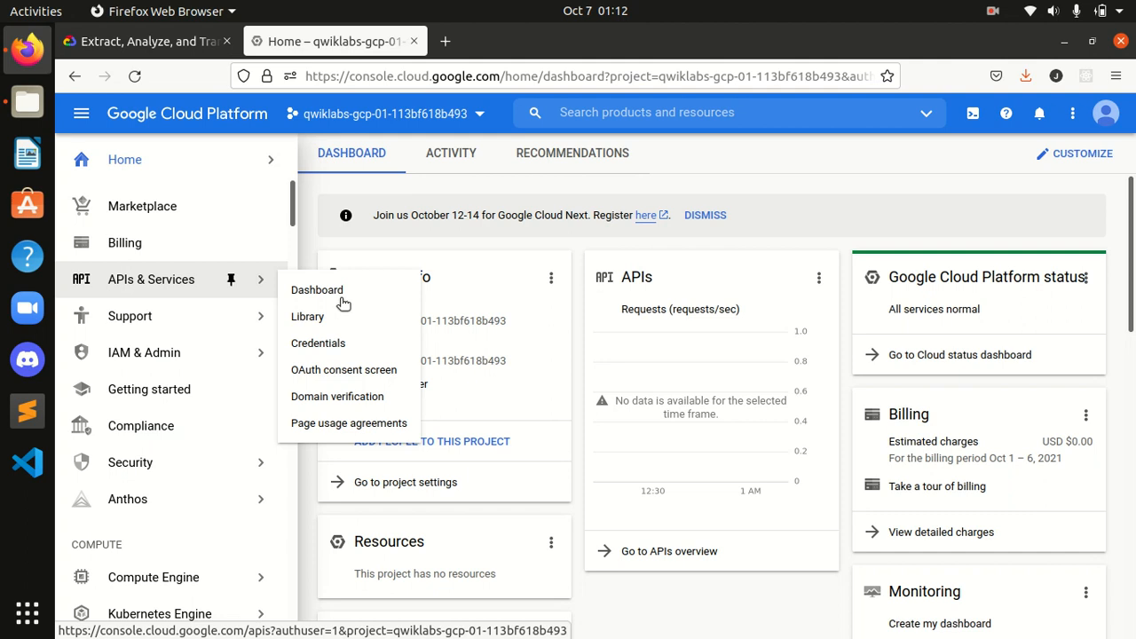
left_click(351, 345)
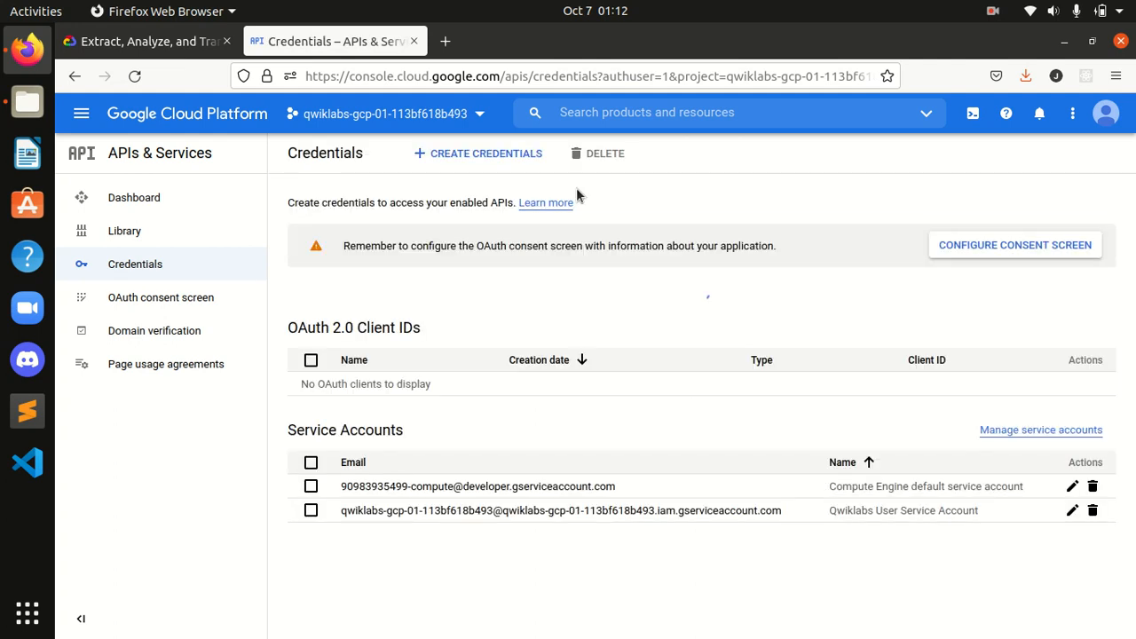
Create an API key credential, copy the generated key, and close its confirmation dialog
left_click(466, 154)
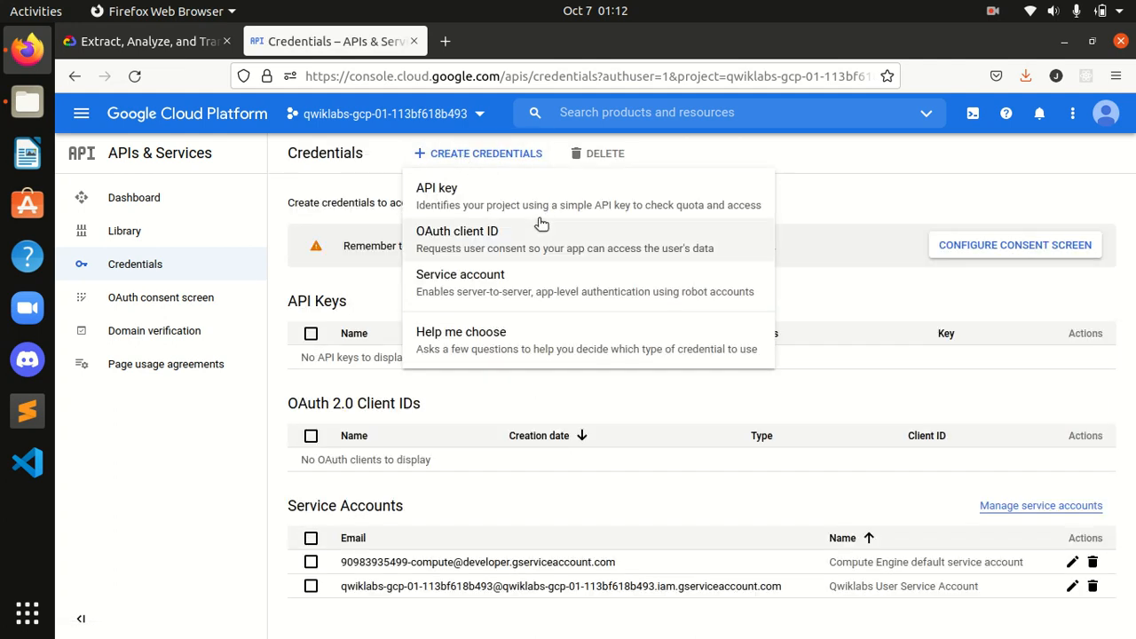
left_click(522, 209)
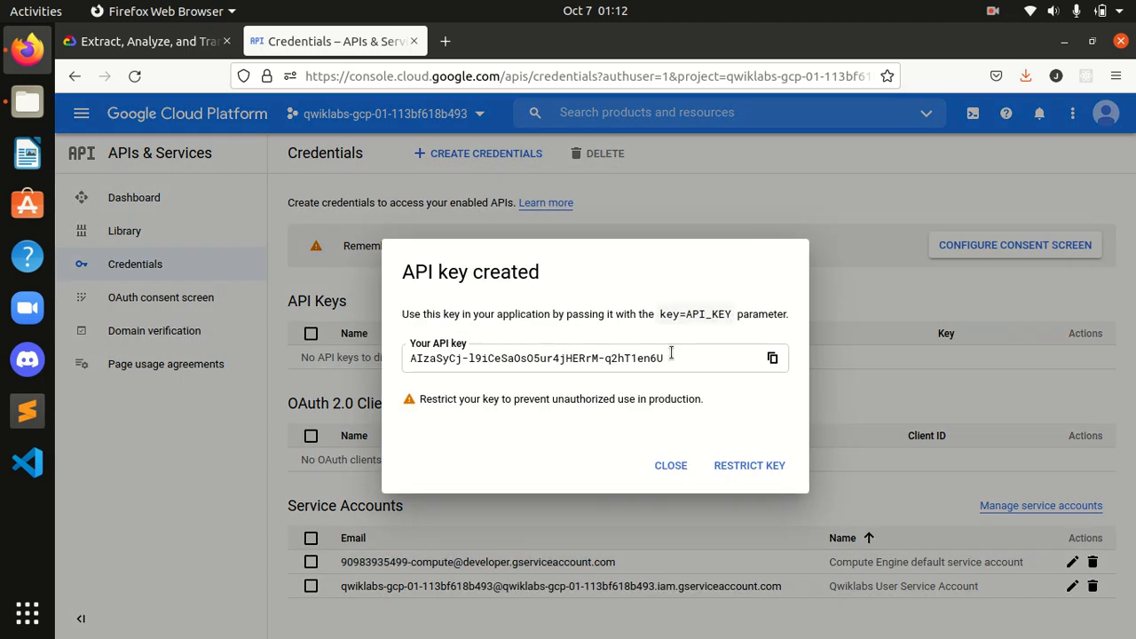
left_click(772, 358)
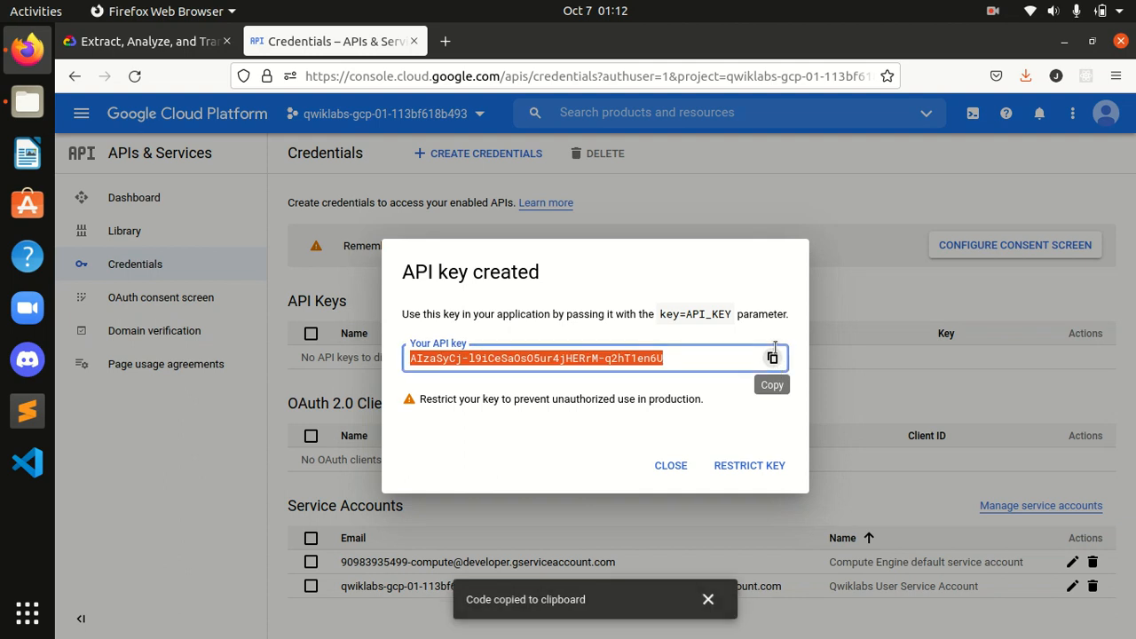
left_click(670, 466)
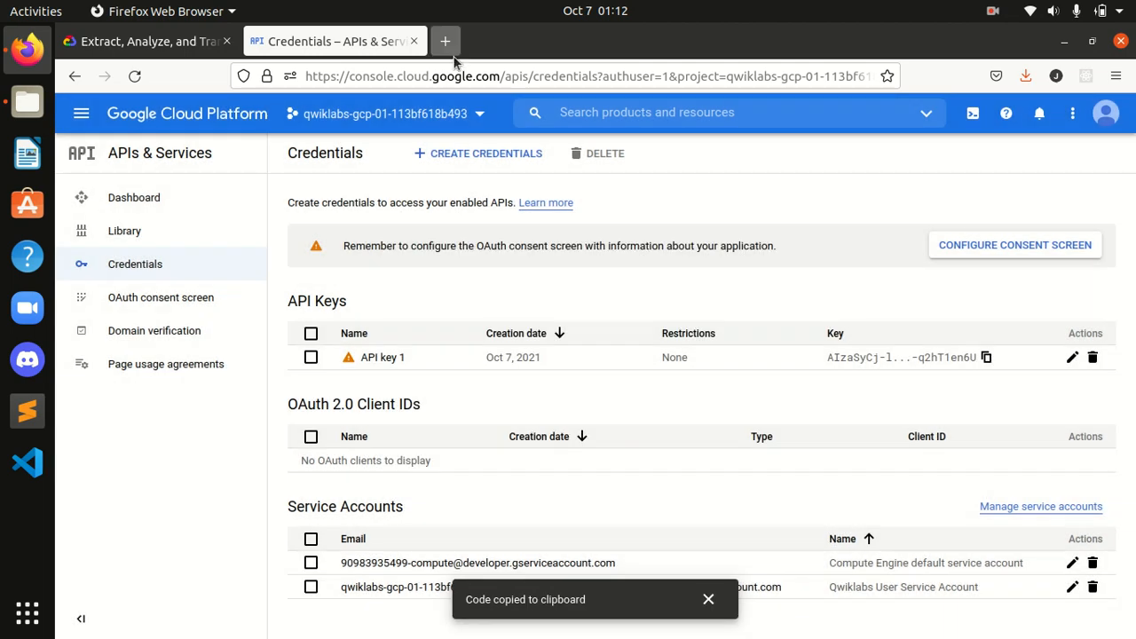
Keep the copied API key in the address field of a new browser tab, and return to the Credentials page
left_click(445, 41)
key("ctrl+v")
left_click(333, 40)
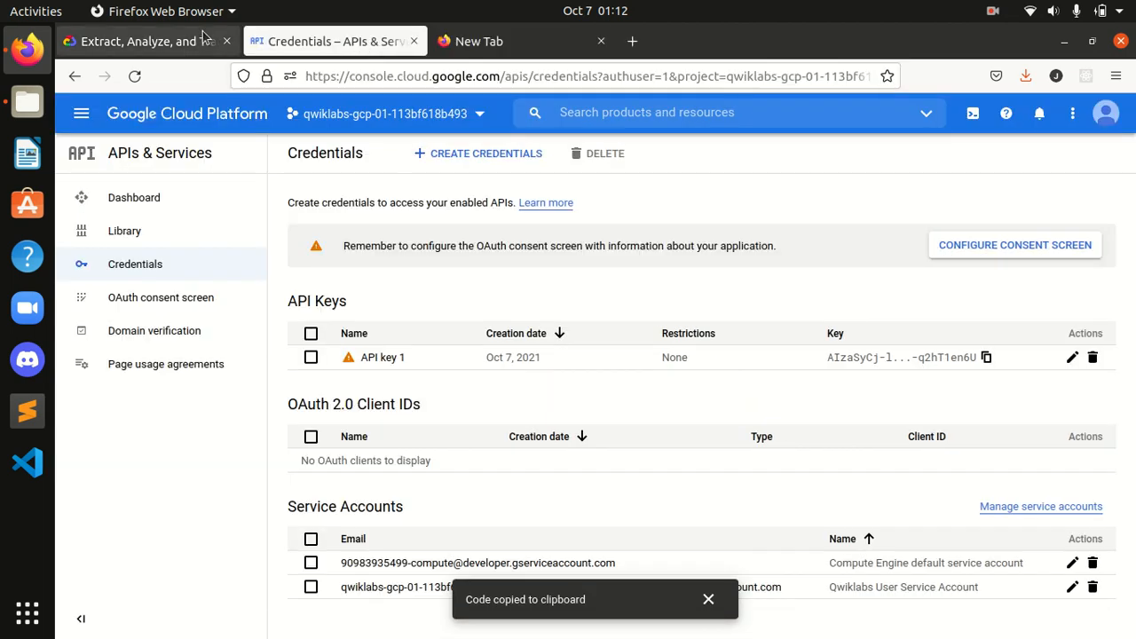
Check the lab instructions for exporting the API key as an environment variable, and activate Cloud Shell in the Cloud Console
left_click(147, 41)
scroll(665, 413, "down", 10)
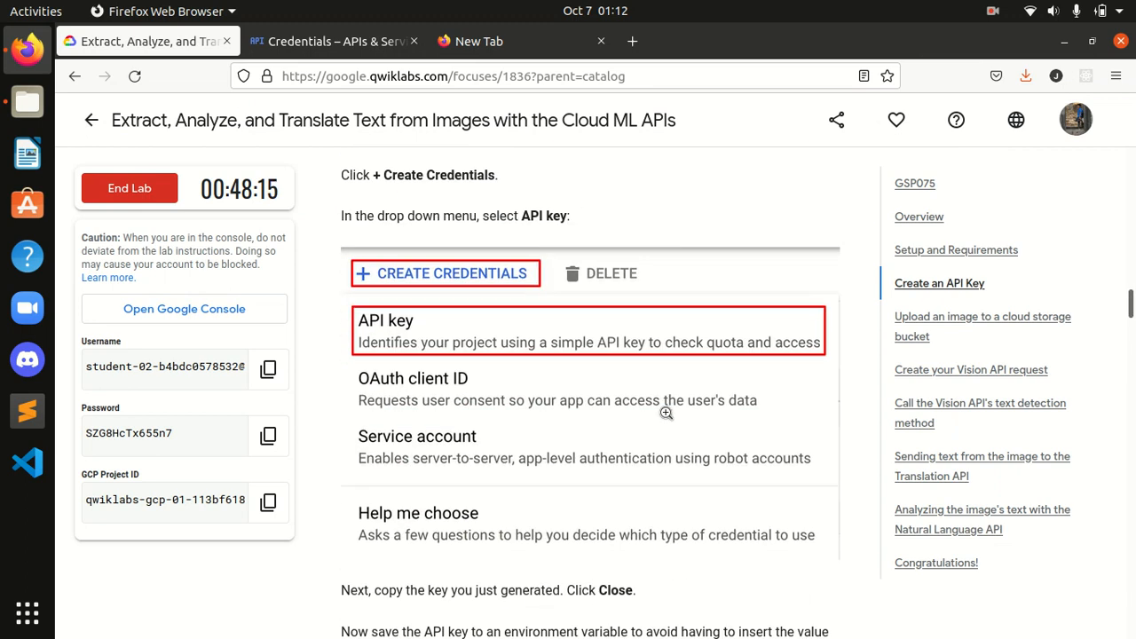
scroll(665, 413, "down", 4)
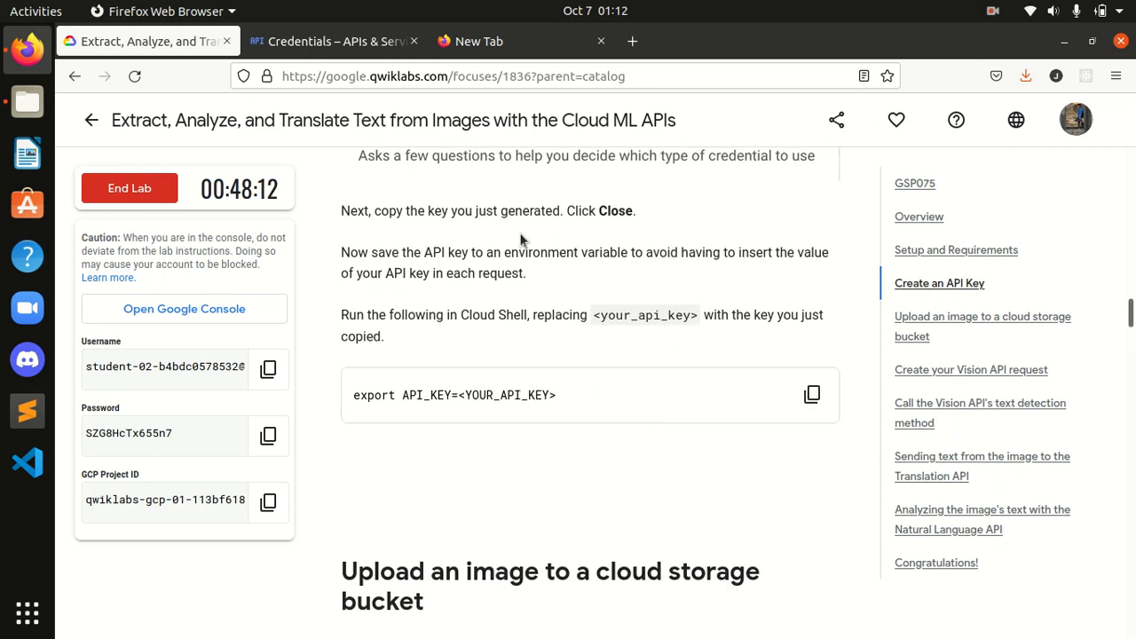
left_click(355, 44)
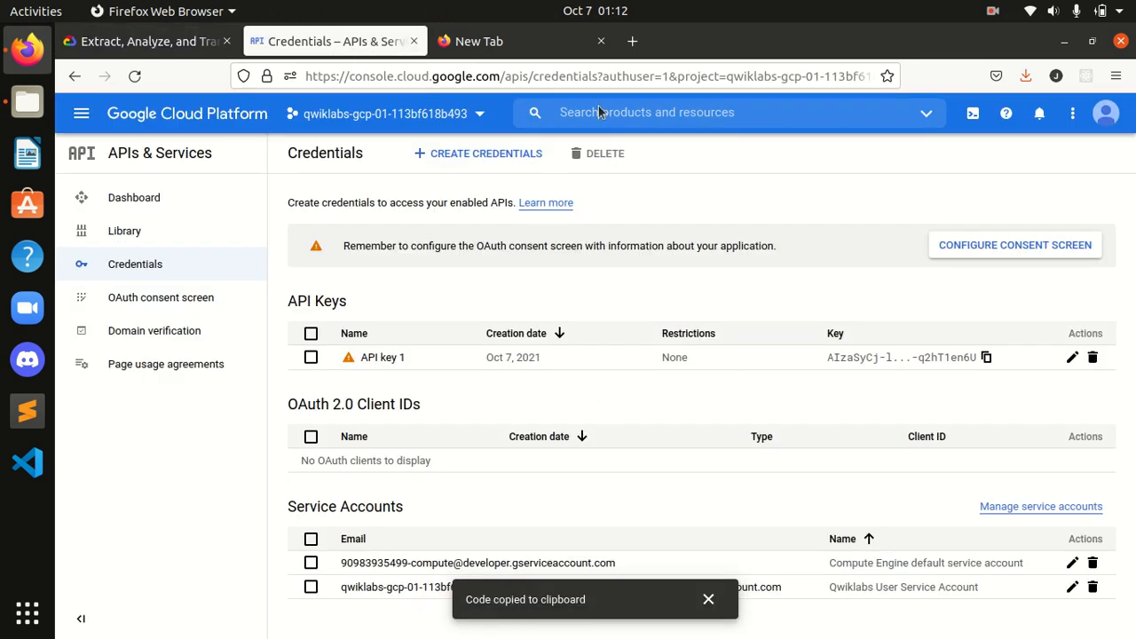
left_click(973, 115)
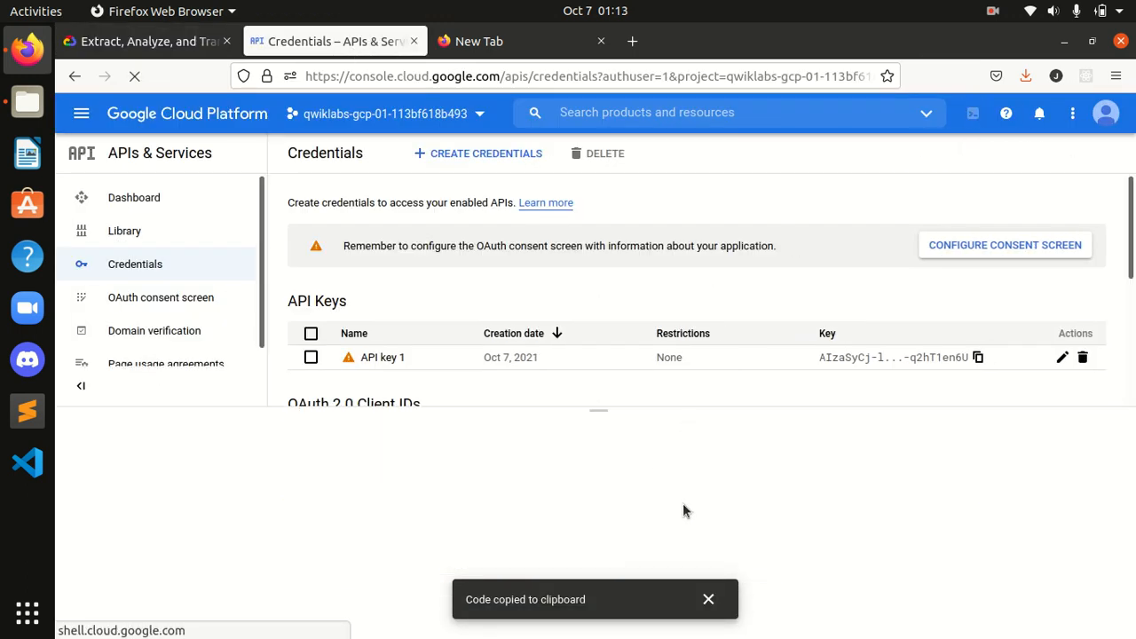
Dismiss the copied-code notice and continue past the Cloud Shell introduction to start the terminal
left_click(708, 600)
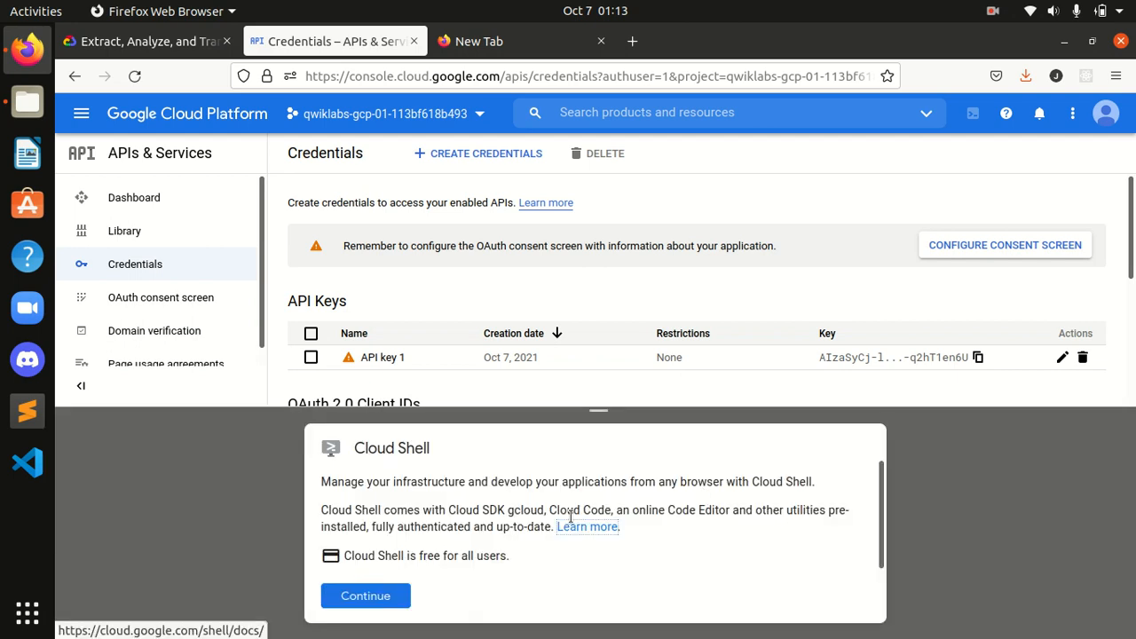
left_click(366, 598)
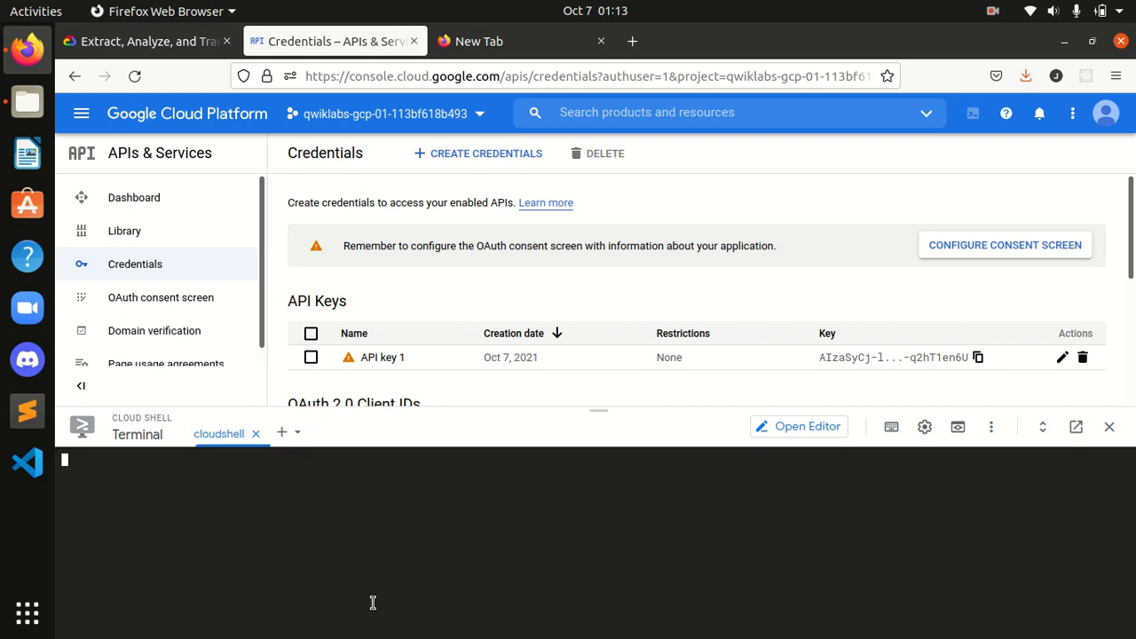
Run gcloud auth list in the Cloud Shell terminal and authorize Cloud Shell to use the account's credentials
type("gc")
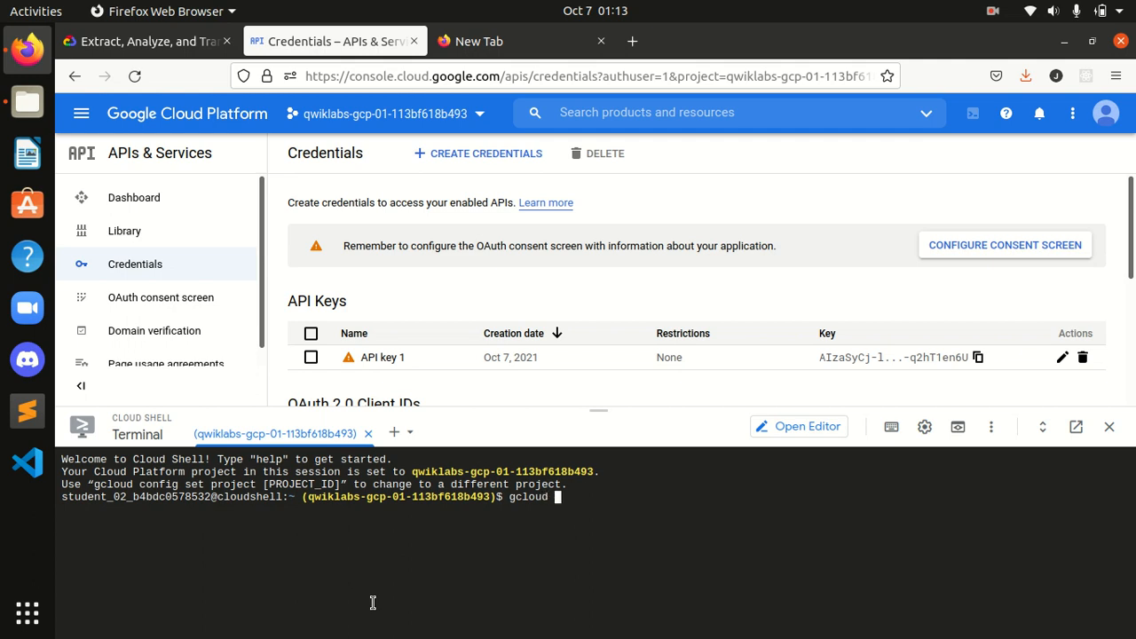
type("loud confo")
type("g list project")
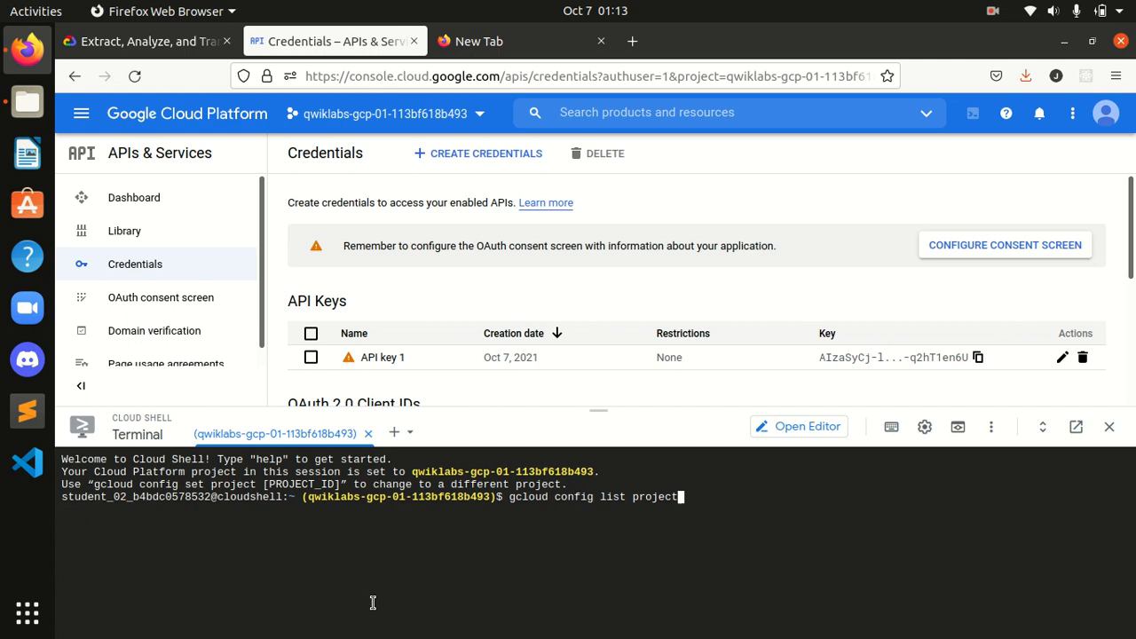
key("BackSpace")
key("BackSpace")
key("BackSpace")
key("BackSpace")
key("BackSpace")
key("BackSpace")
key("BackSpace")
key("BackSpace")
key("BackSpace")
key("BackSpace")
key("BackSpace")
key("BackSpace")
key("BackSpace")
key("BackSpace")
key("BackSpace")
type("a")
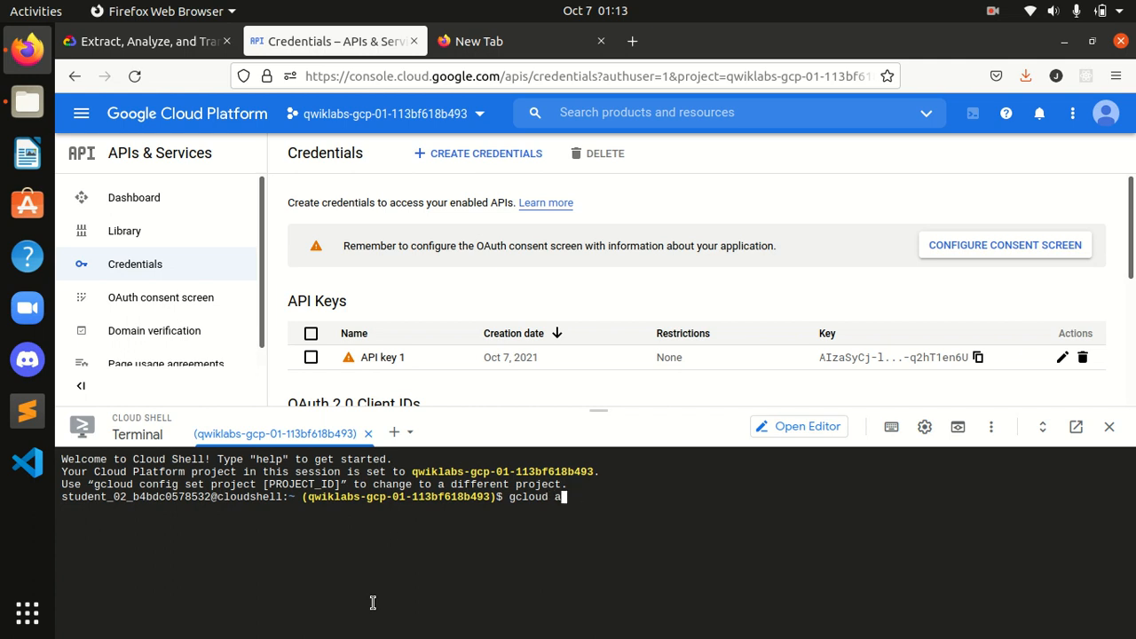
type("uth list")
key("Return")
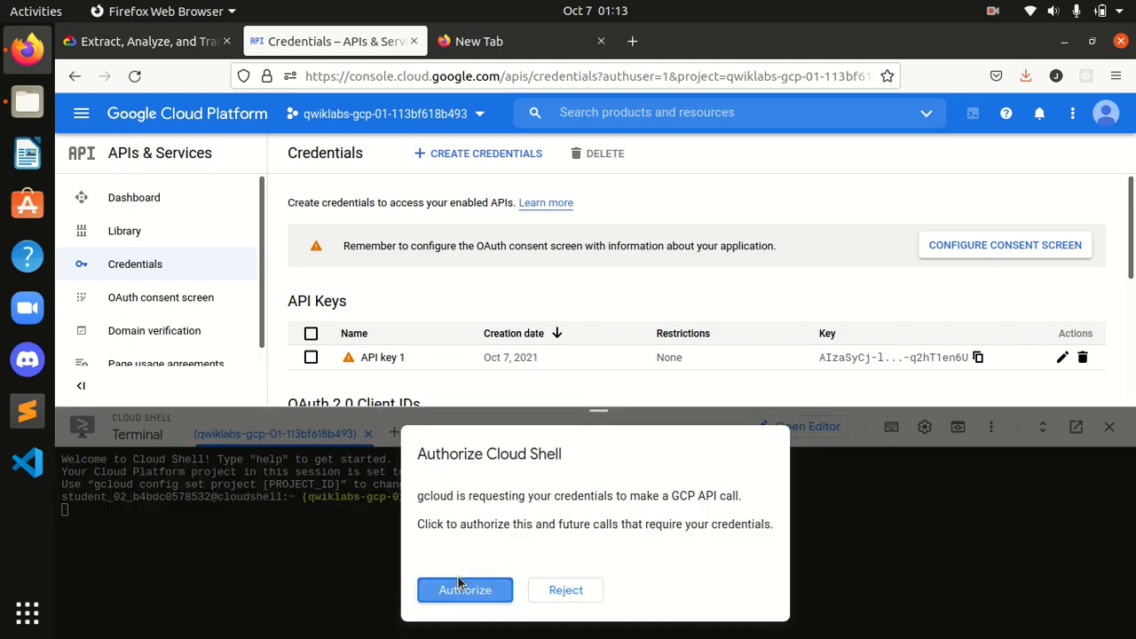
left_click(469, 592)
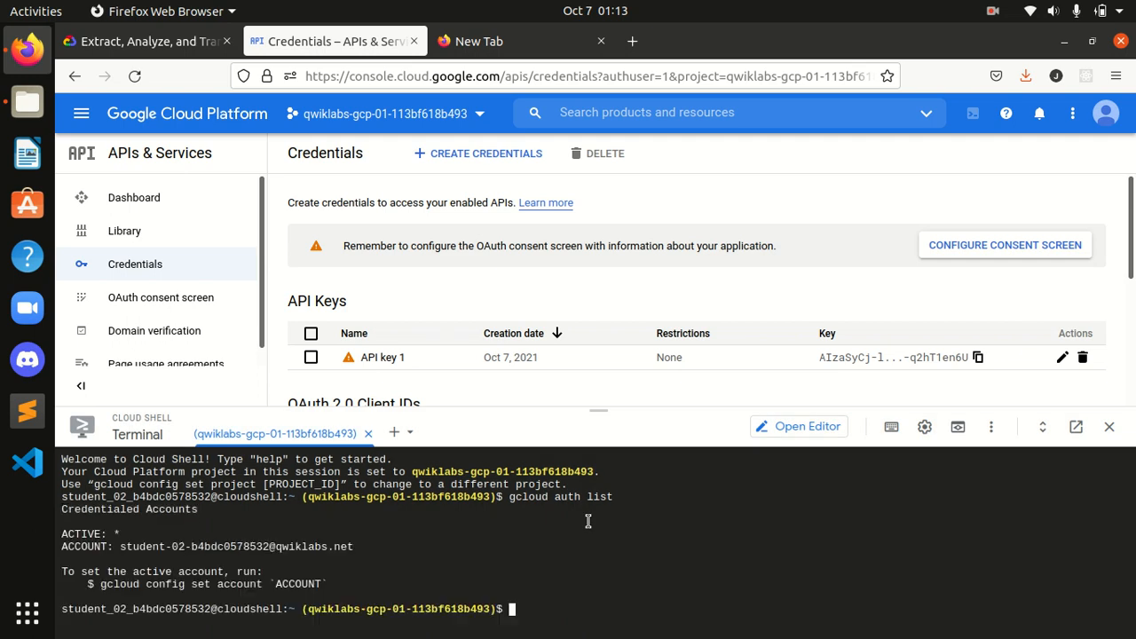
List the active project in Cloud Shell with gcloud config list project
type("gcloud config li")
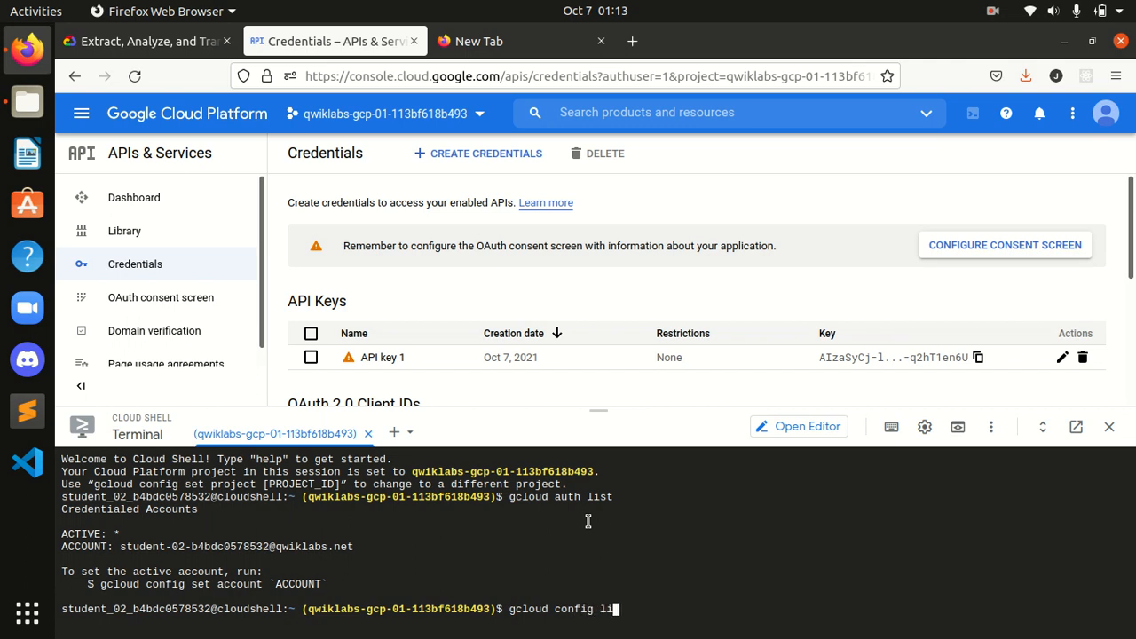
type("st proje")
key("Return")
key("Return")
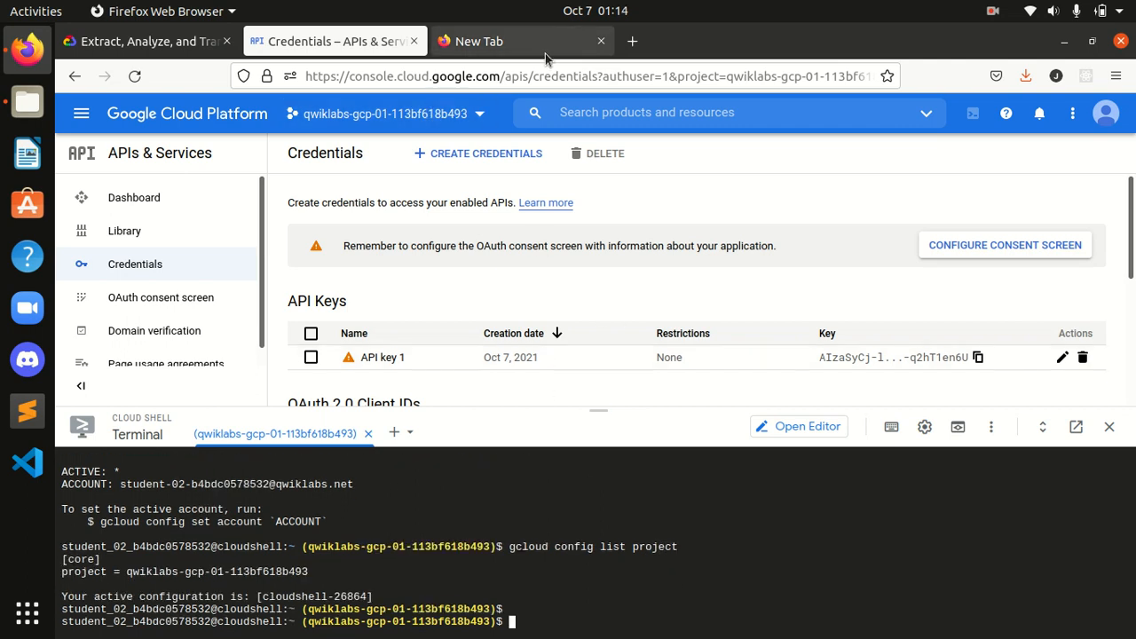
Copy the lab's export API_KEY command into the Cloud Shell prompt, leaving out the key placeholder
left_click(527, 36)
left_click(308, 43)
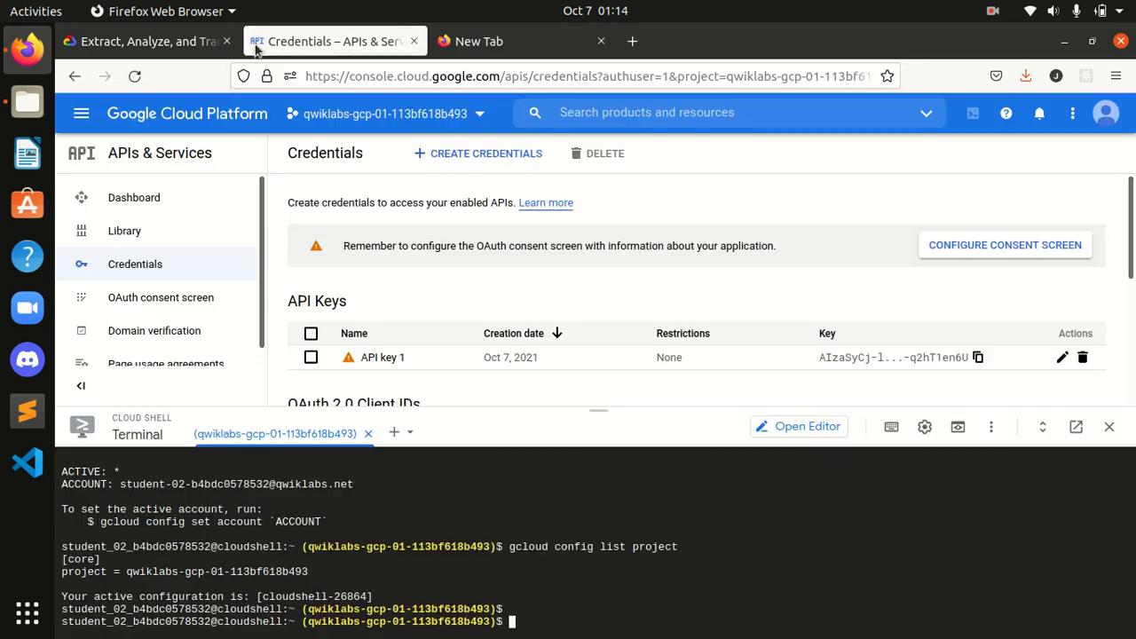
left_click(178, 43)
left_click(809, 396)
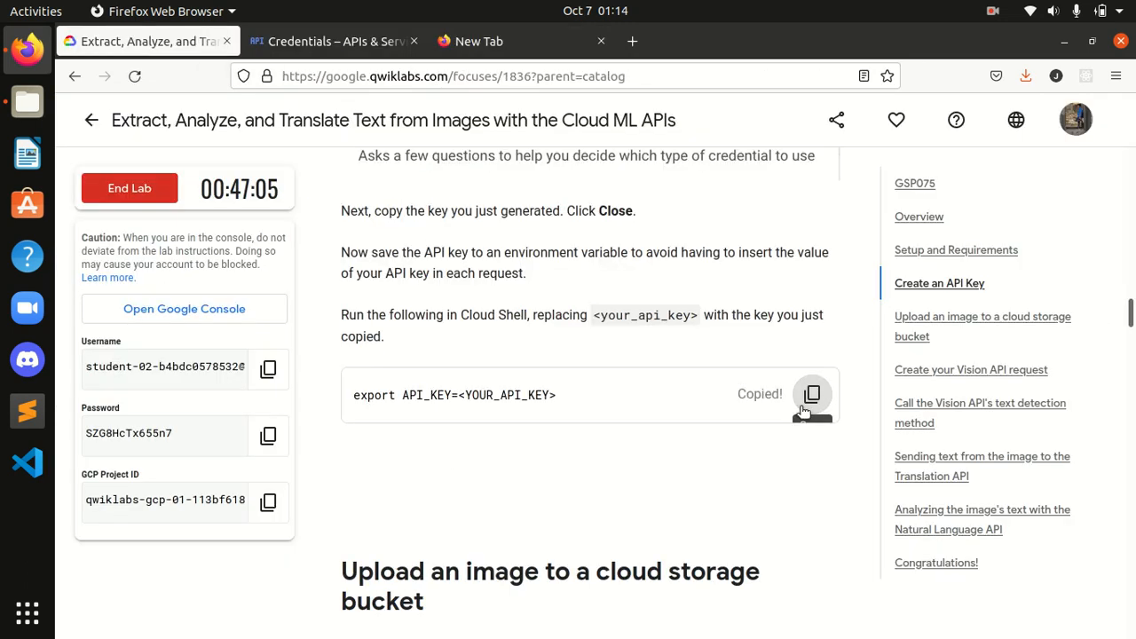
left_click(333, 41)
key("ctrl+v")
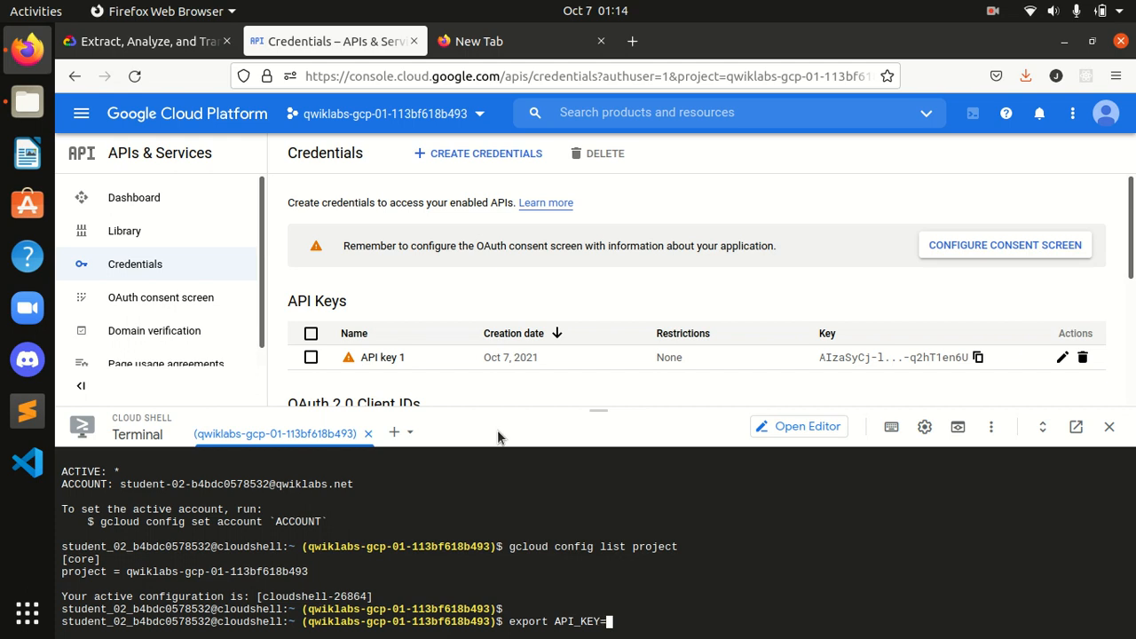
Copy the API key kept in the spare browser tab, append it to the export API_KEY= command and run it
left_click(497, 40)
key("ctrl+v")
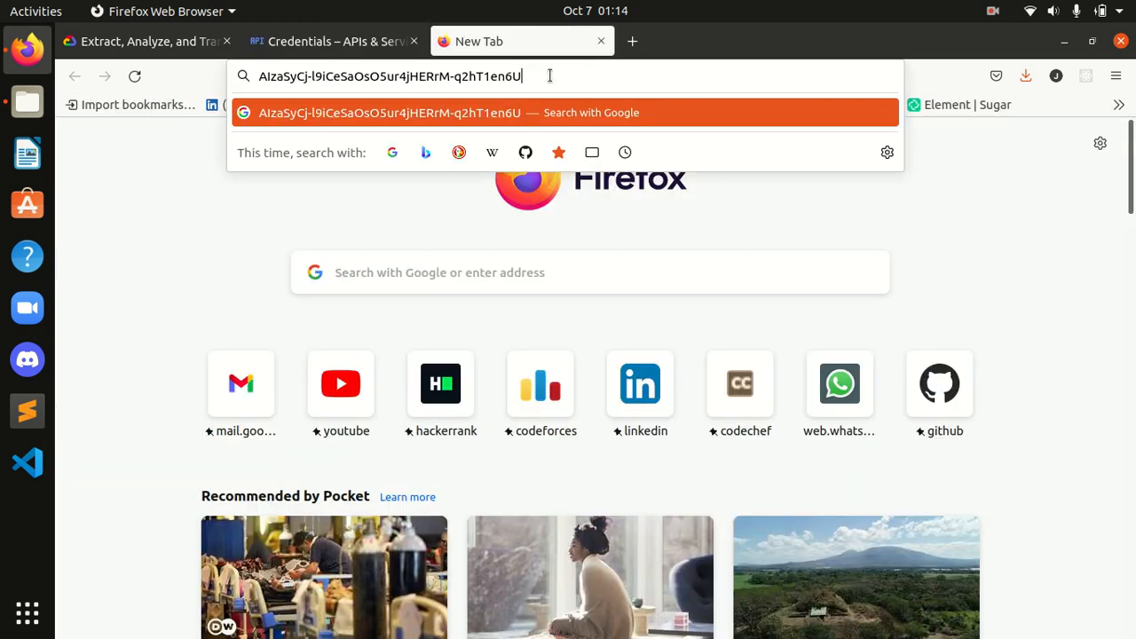
key("ctrl+a")
left_click(329, 39)
key("ctrl+v")
key("Return")
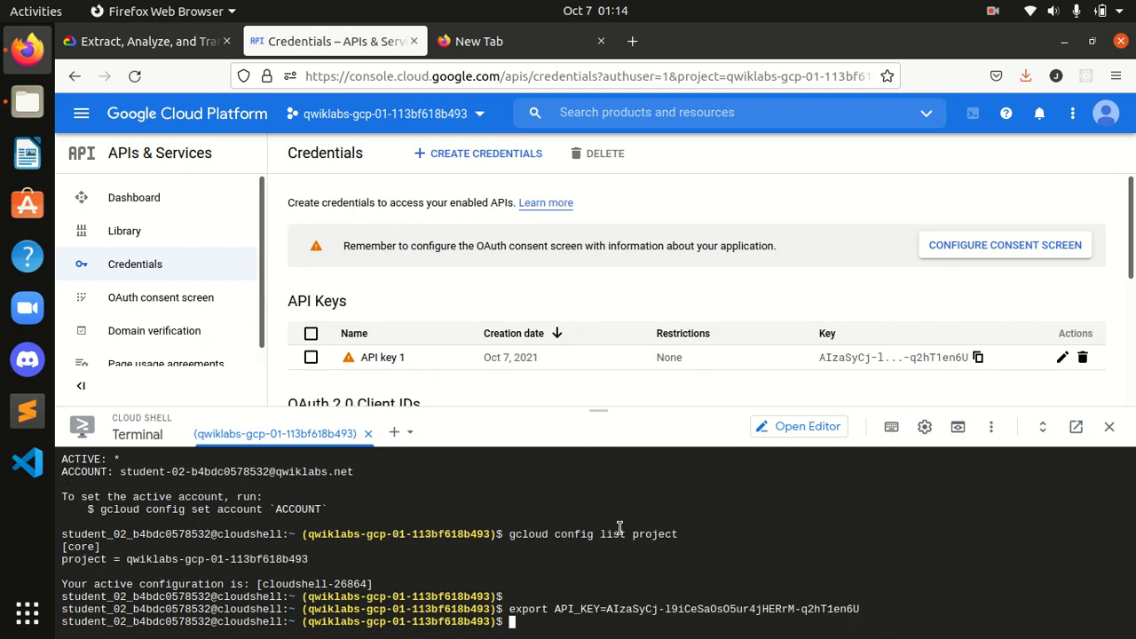
Consult the lab's Creating a Cloud Storage bucket instructions, and open the Cloud Storage Browser in the Cloud Console
left_click(142, 40)
scroll(611, 418, "down", 5)
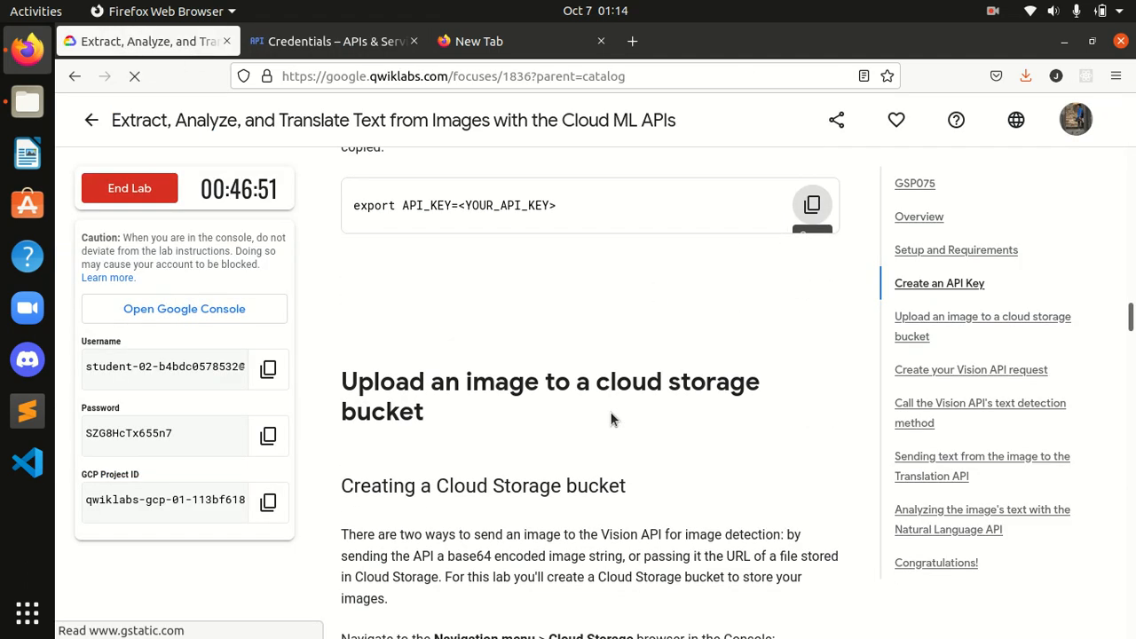
scroll(611, 418, "down", 1)
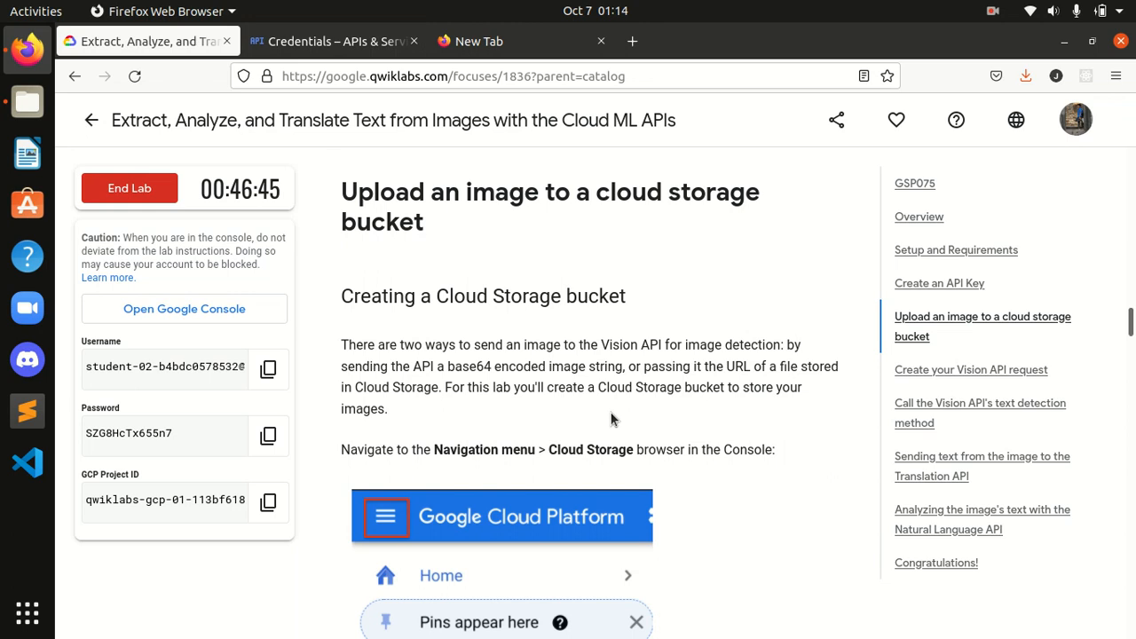
scroll(610, 419, "down", 6)
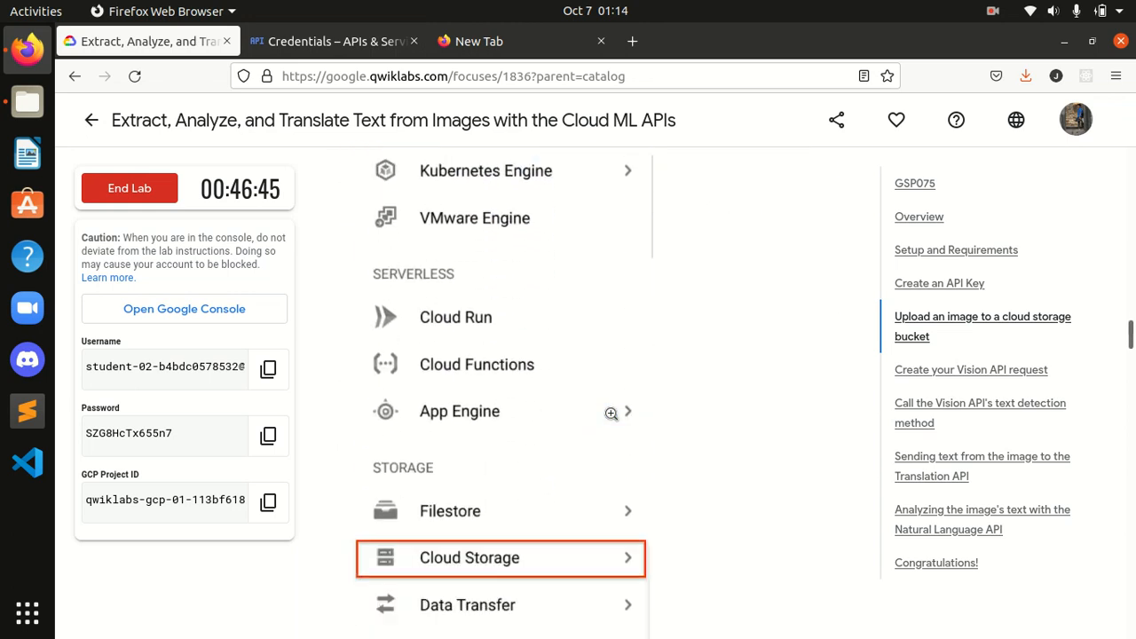
scroll(611, 413, "down", 4)
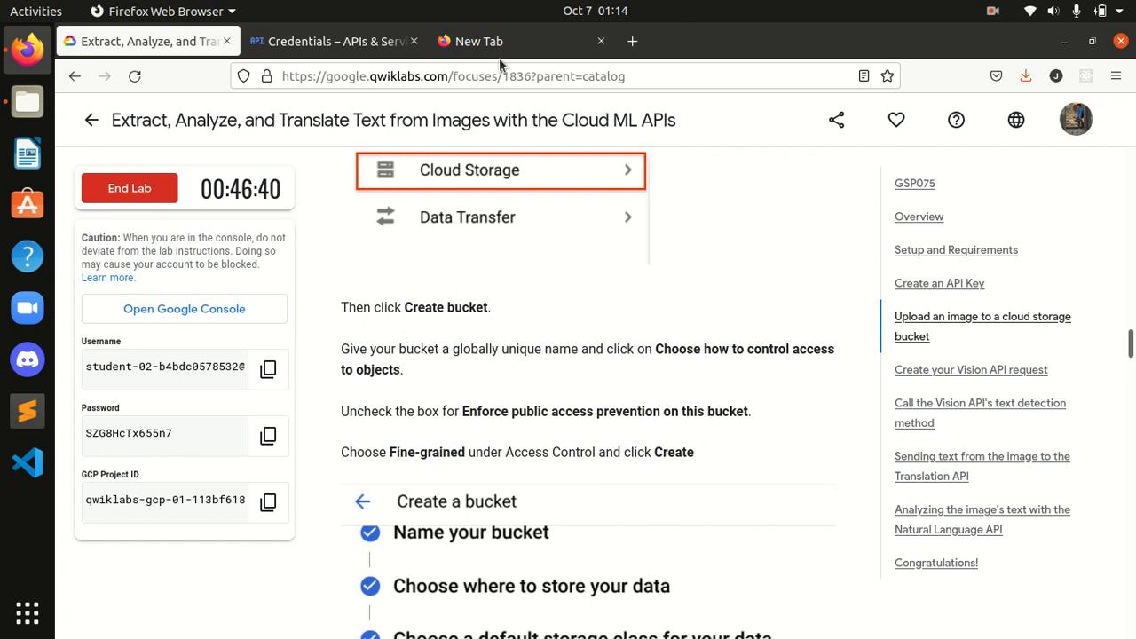
left_click(308, 47)
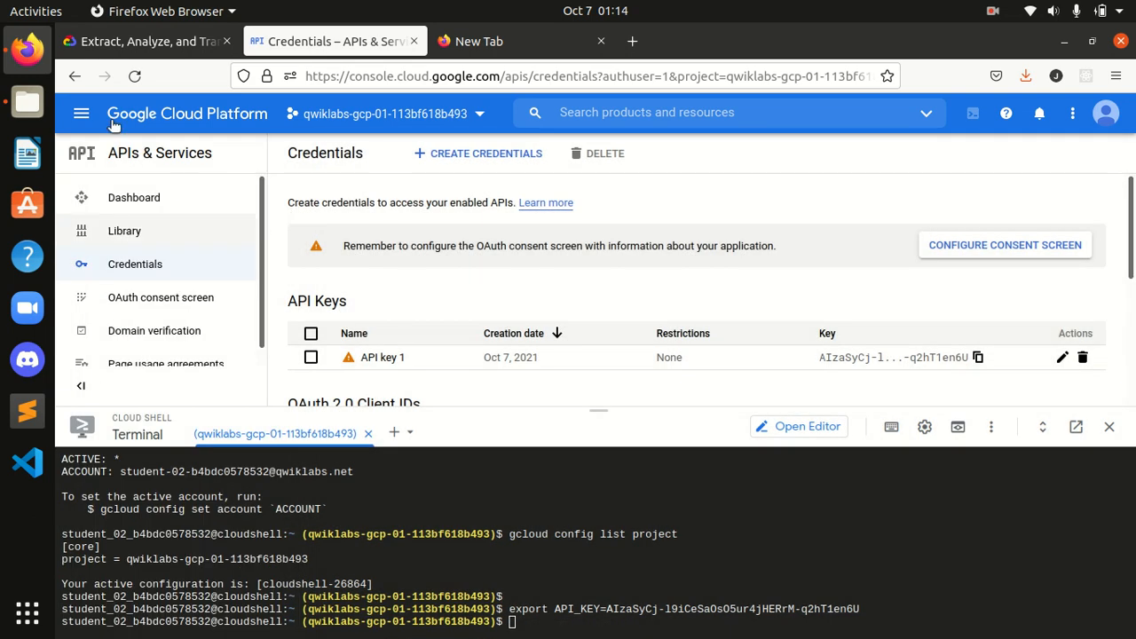
left_click(82, 114)
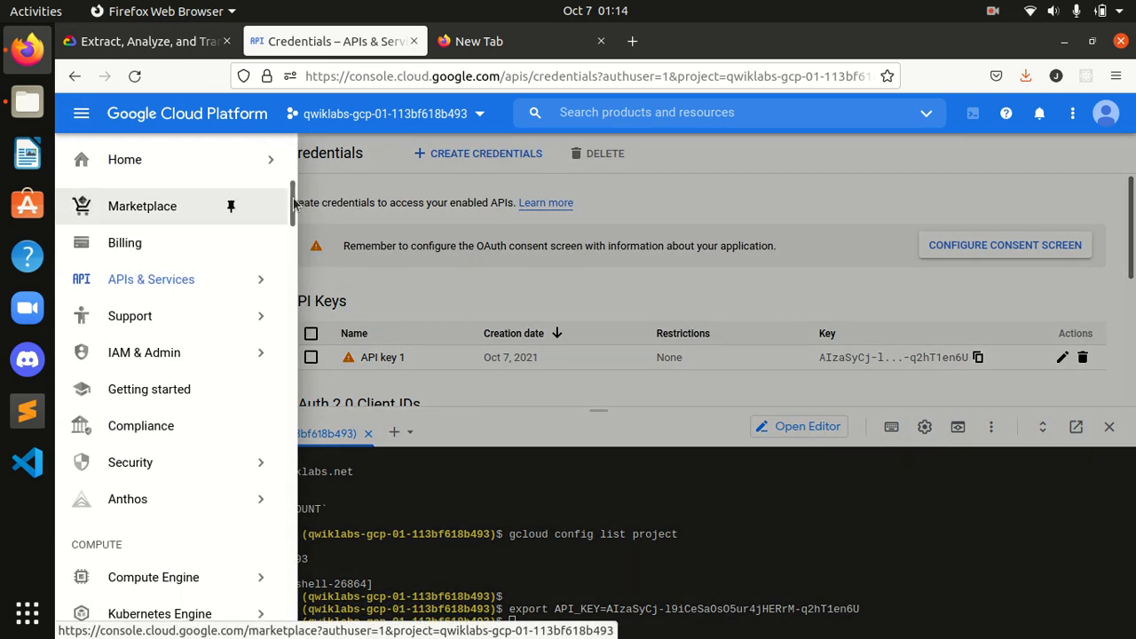
scroll(266, 213, "down", 5)
scroll(288, 248, "down", 3)
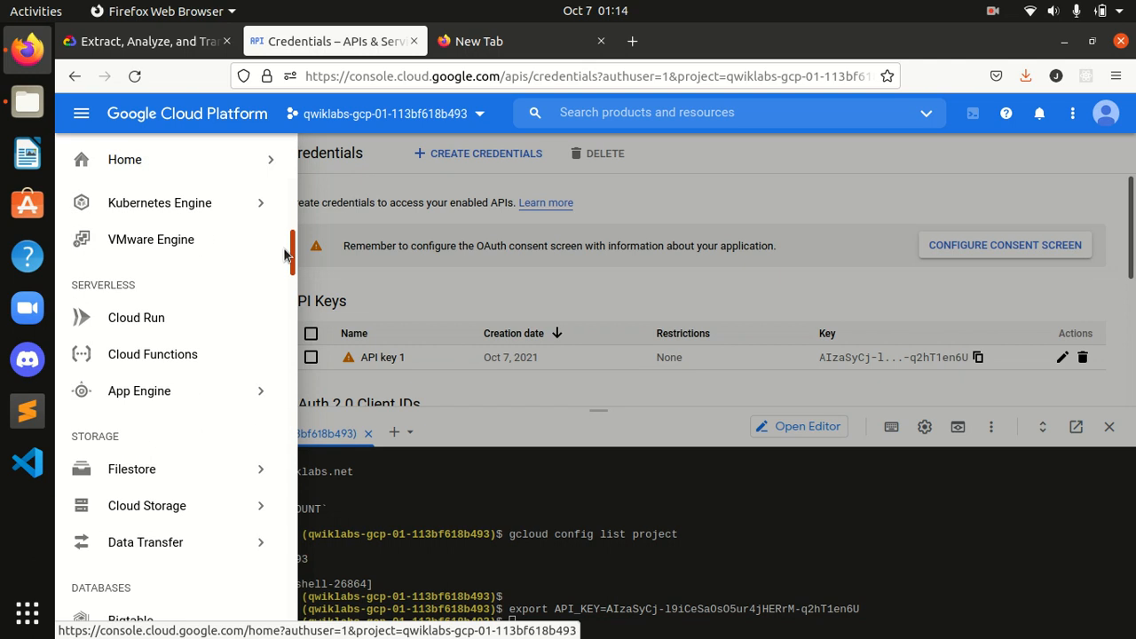
mouse_move(254, 459)
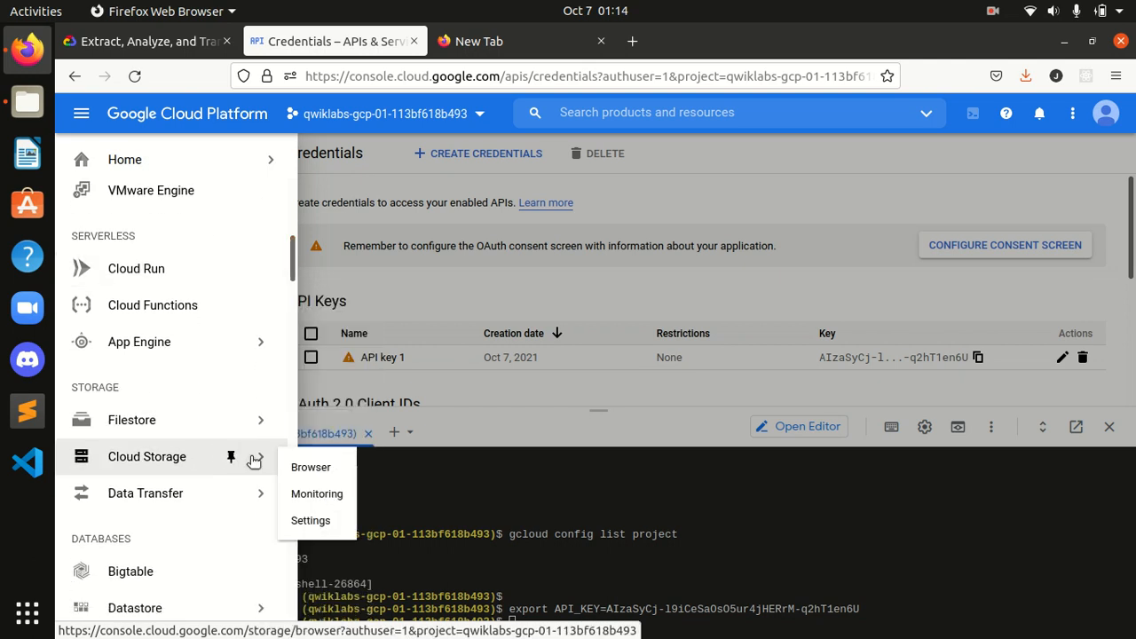
left_click(311, 468)
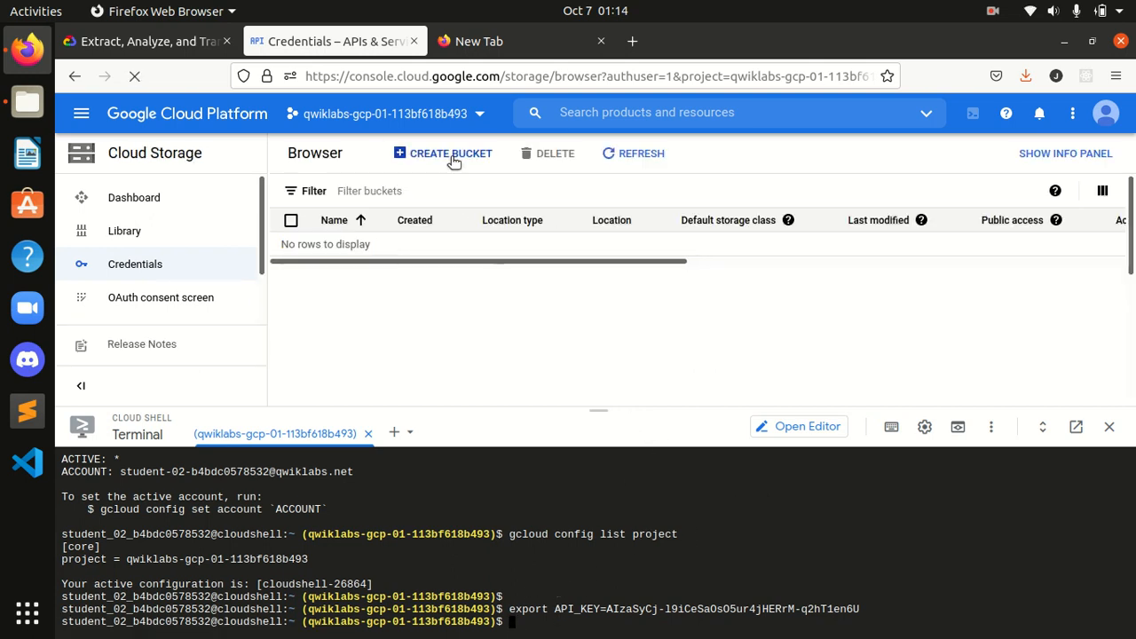
Start creating a bucket, and close the Learn and Monthly cost estimate panels
left_click(451, 155)
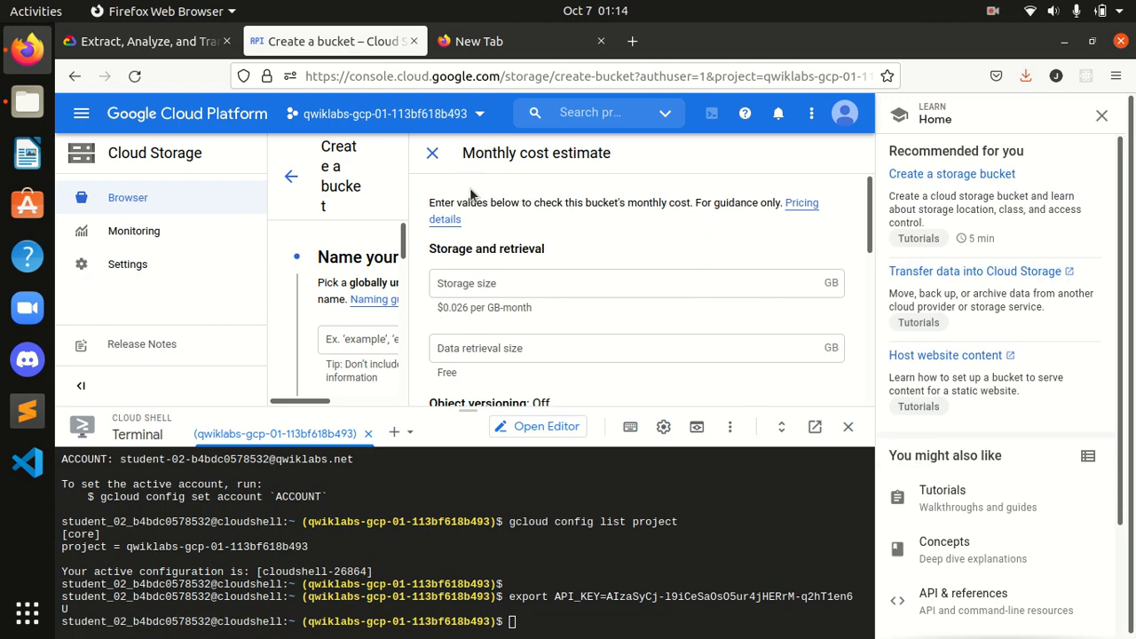
left_click(1101, 115)
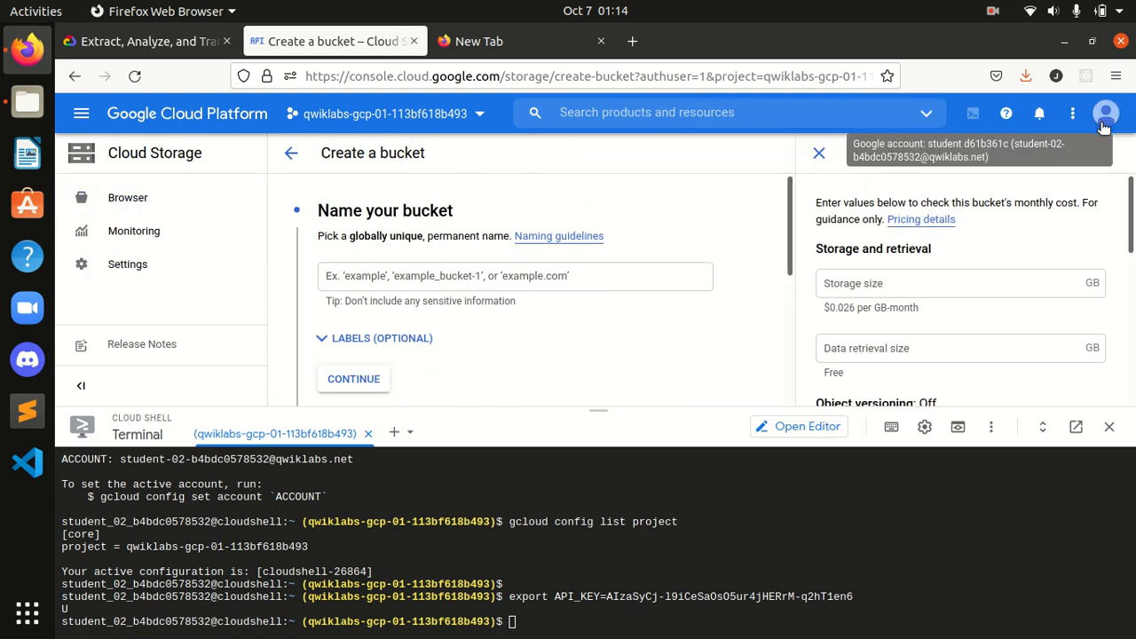
left_click(818, 153)
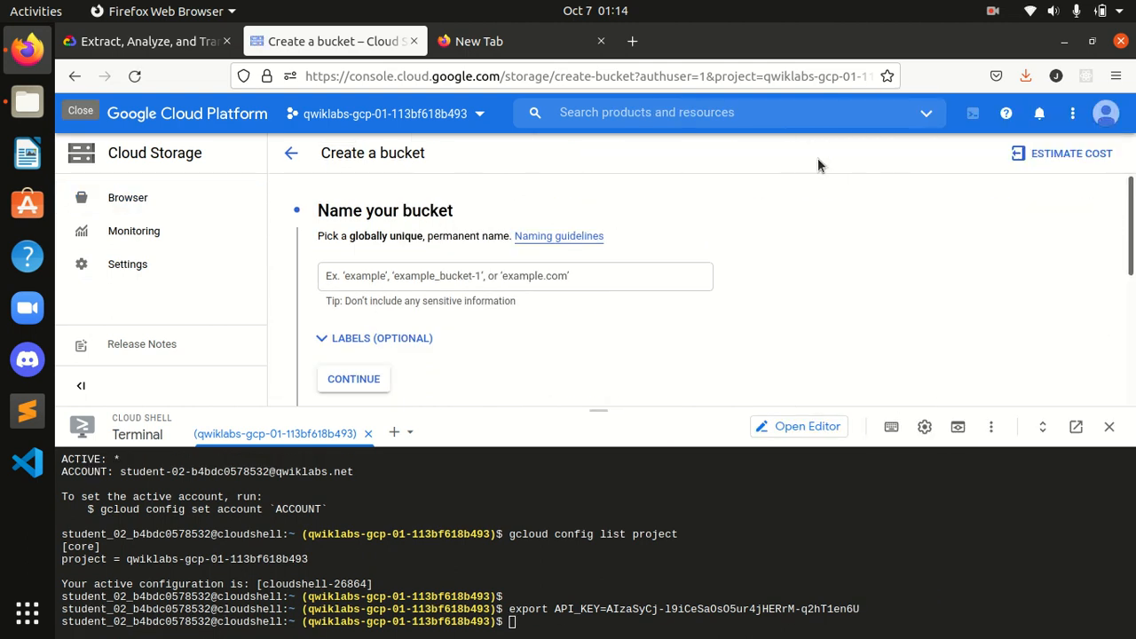
Name the bucket with the GCP Project ID copied from the lab page, qwiklabs-gcp-01-113bf618b493
left_click(409, 282)
left_click(160, 44)
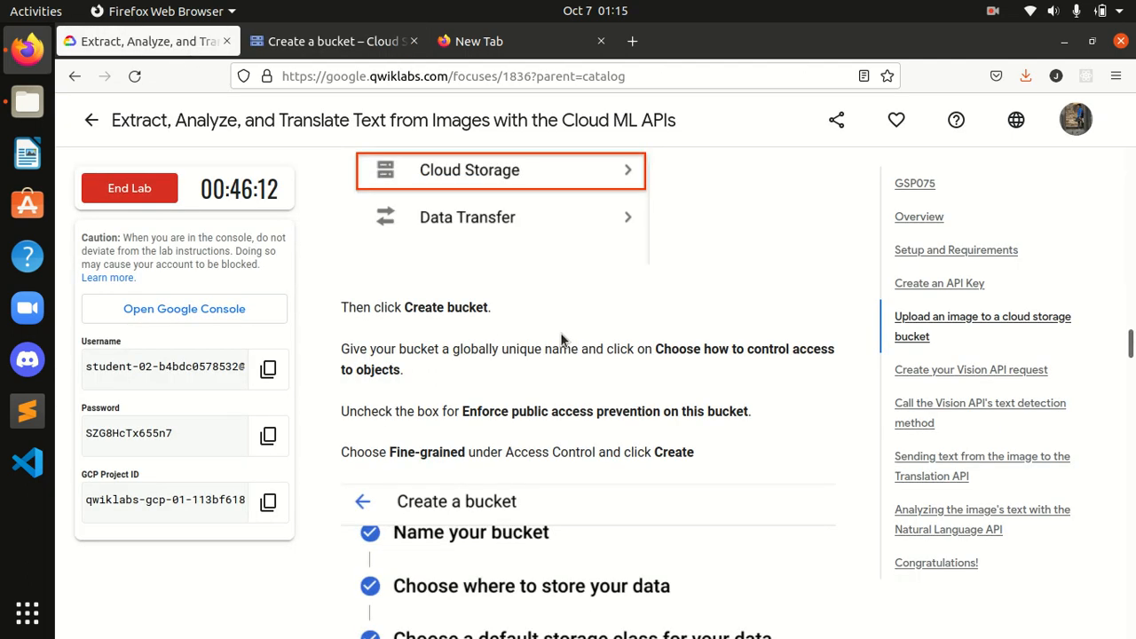
scroll(560, 338, "down", 2)
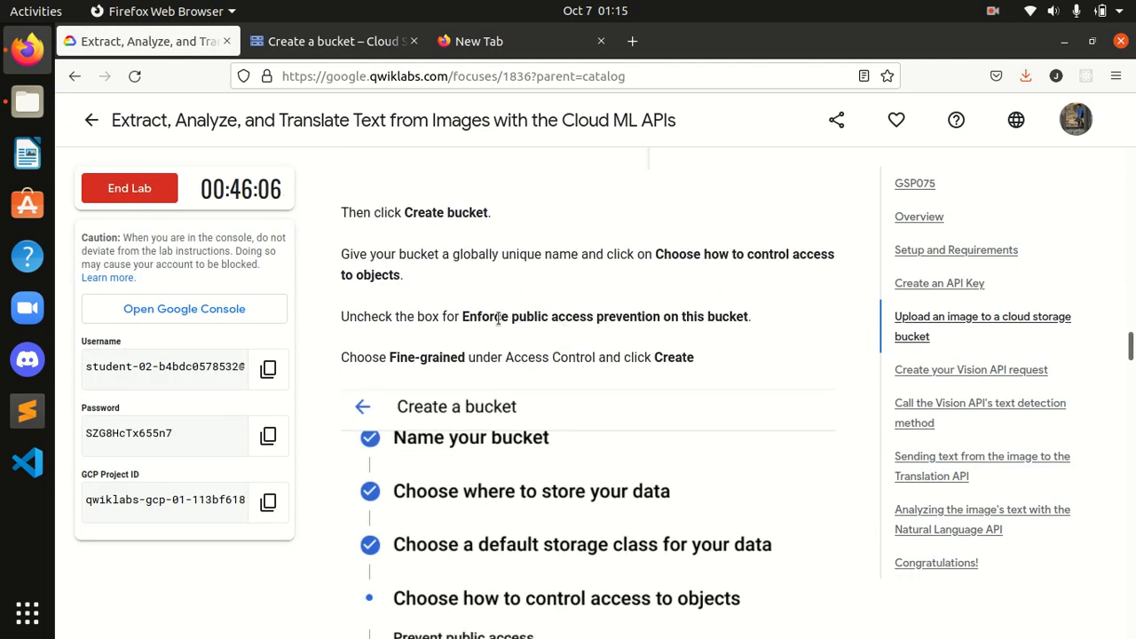
left_click(268, 502)
left_click(335, 41)
key("ctrl+v")
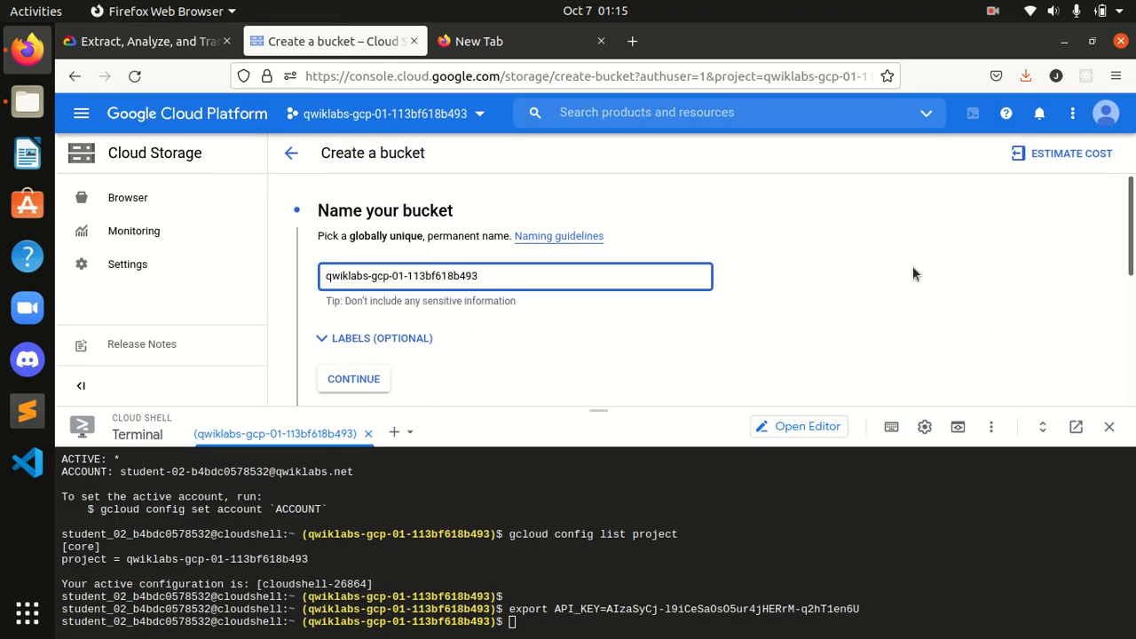
Check the lab's instructions on controlling access to objects, and shrink the Cloud Shell panel to enlarge the bucket form
left_click(151, 41)
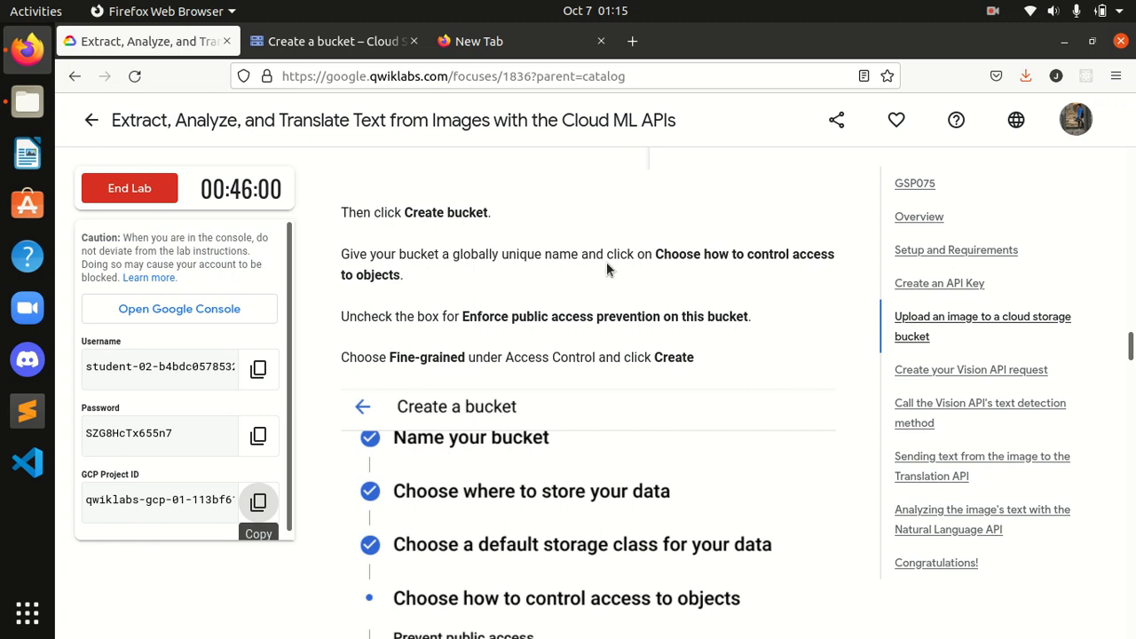
left_click_drag(656, 255, 740, 278)
left_click(740, 279)
left_click(345, 39)
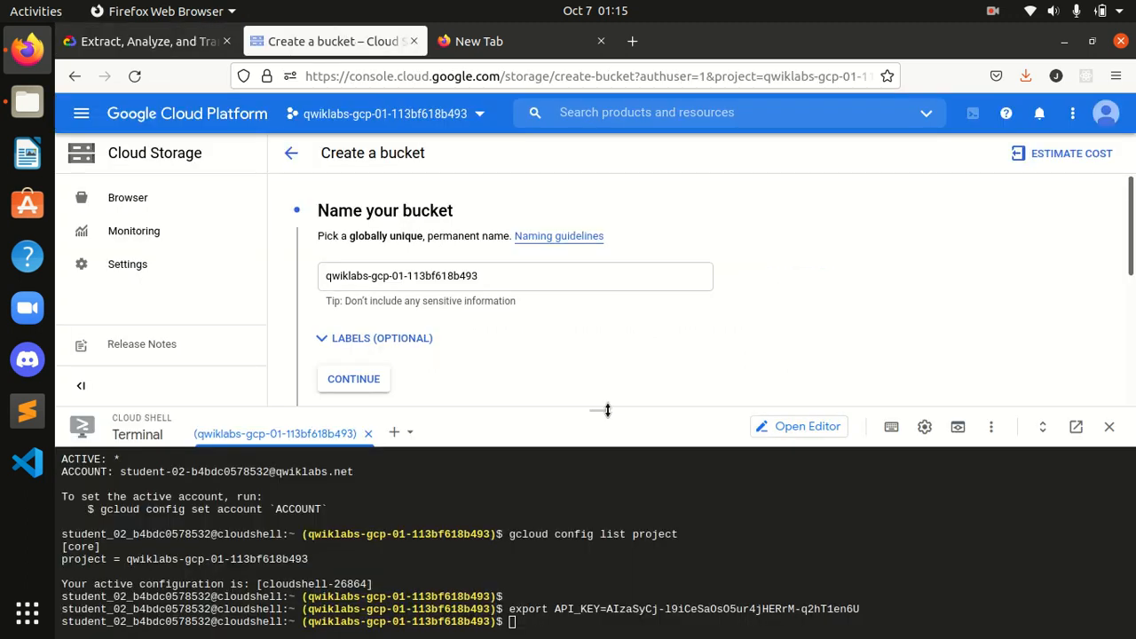
left_click_drag(621, 422, 595, 487)
Accept the us multi-region location and Standard storage class, and proceed to the bucket's object access settings
scroll(1131, 322, "down", 1)
left_click_drag(1132, 322, 1125, 413)
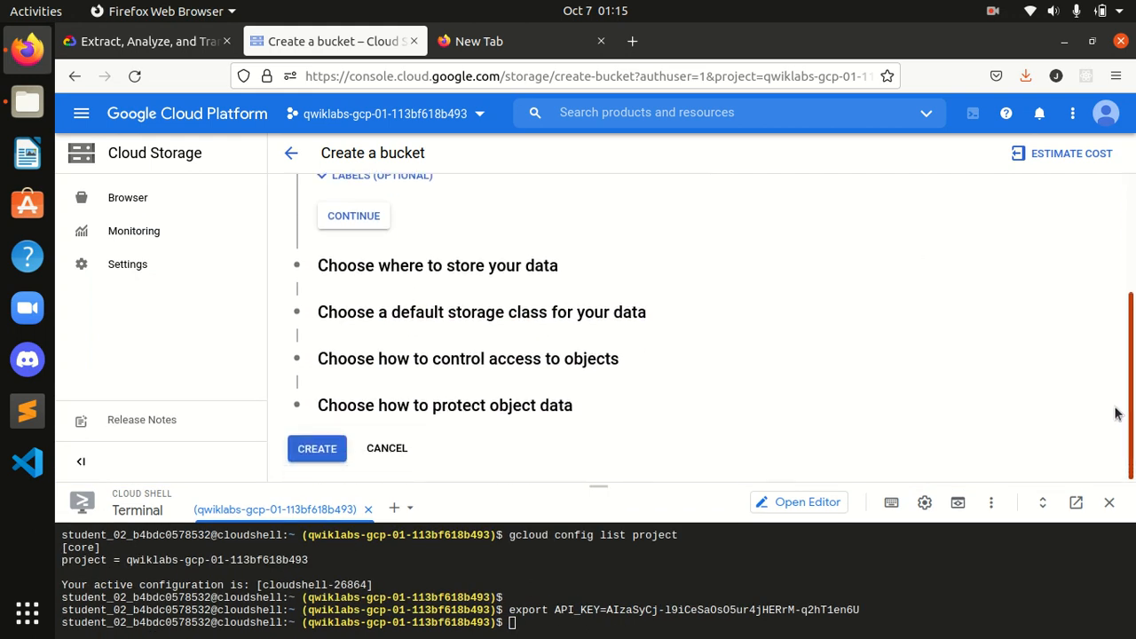
left_click(351, 219)
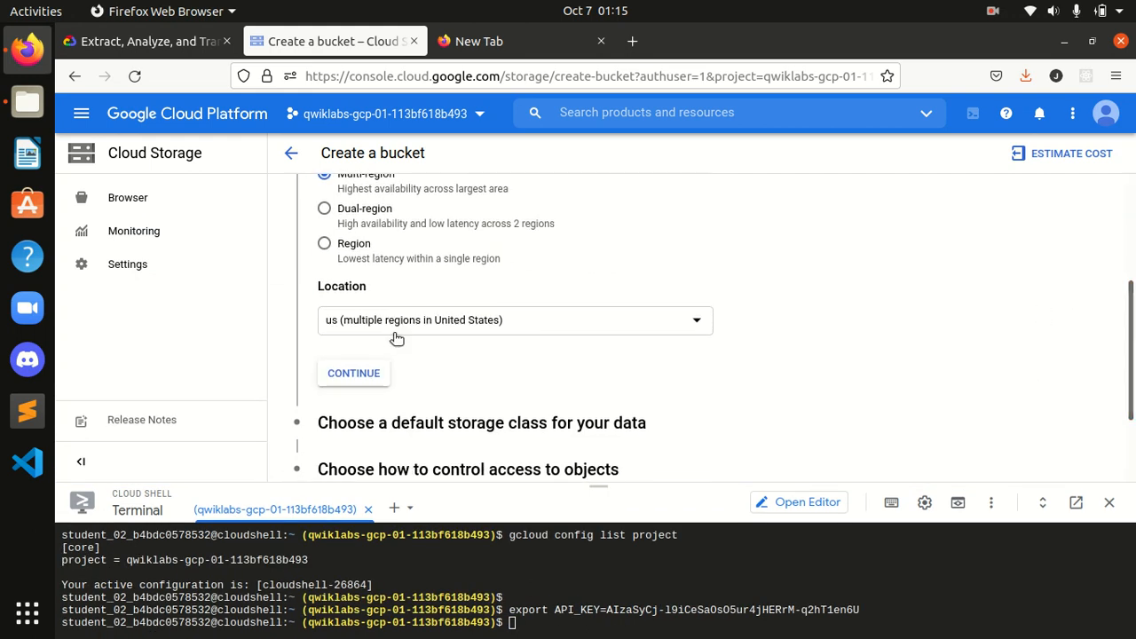
left_click(363, 377)
scroll(359, 355, "down", 3)
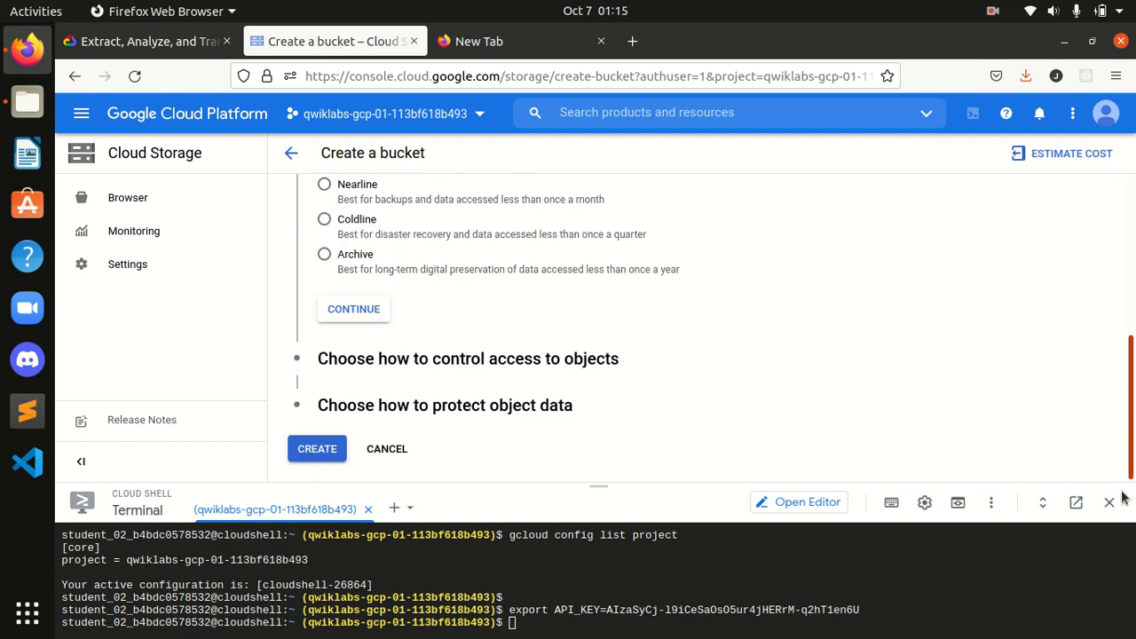
left_click(353, 310)
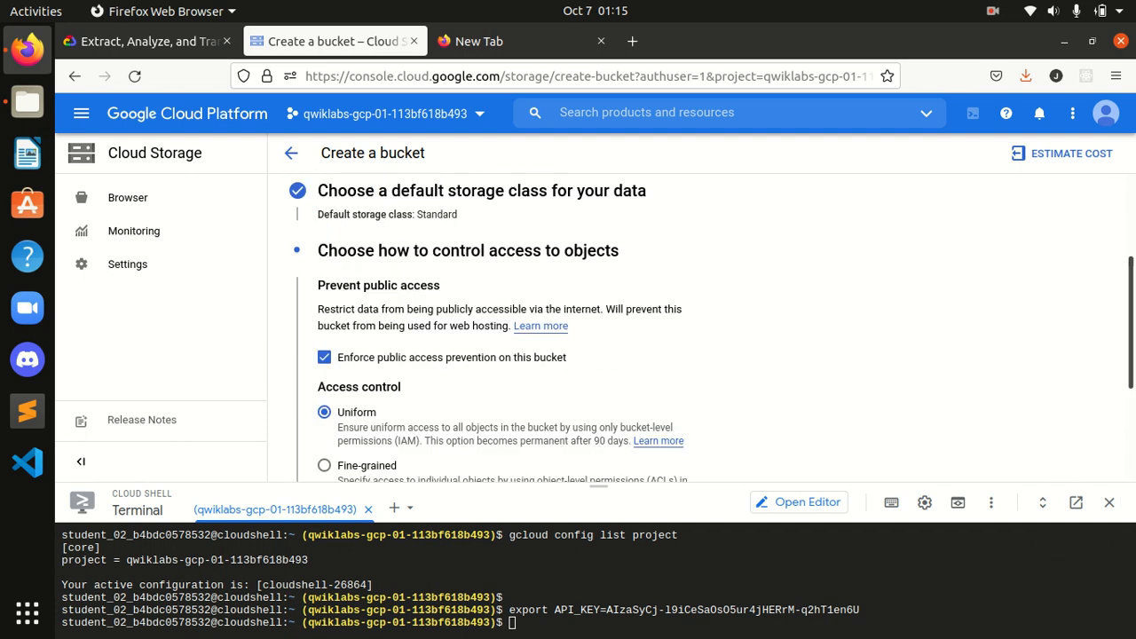
Check the lab's access control instructions and turn off enforced public access prevention for the bucket
left_click(212, 43)
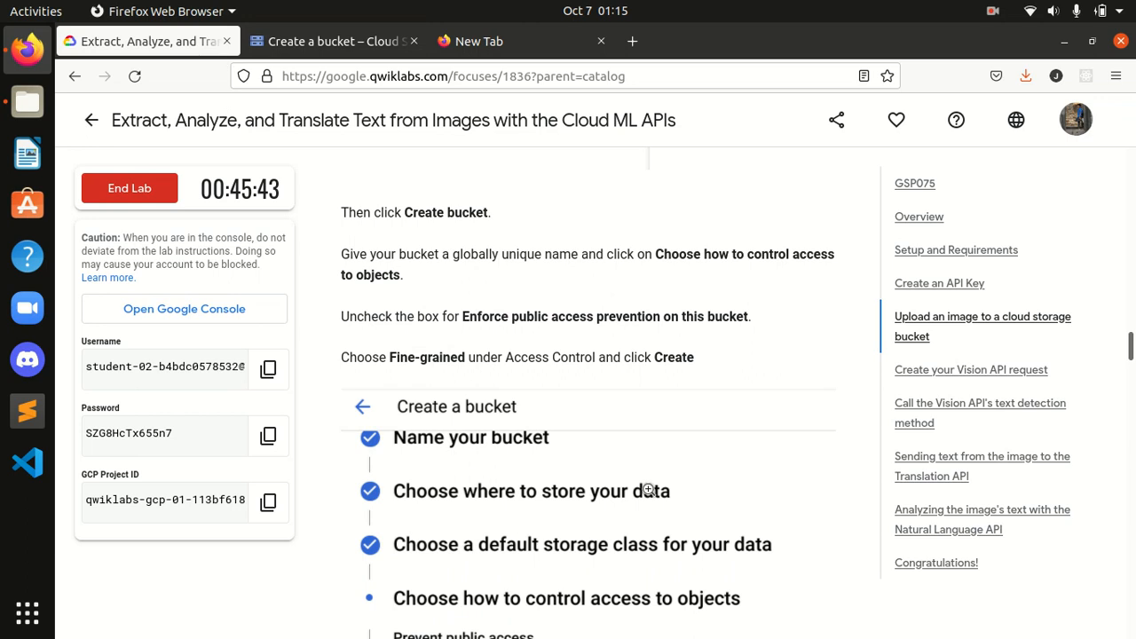
scroll(649, 489, "down", 2)
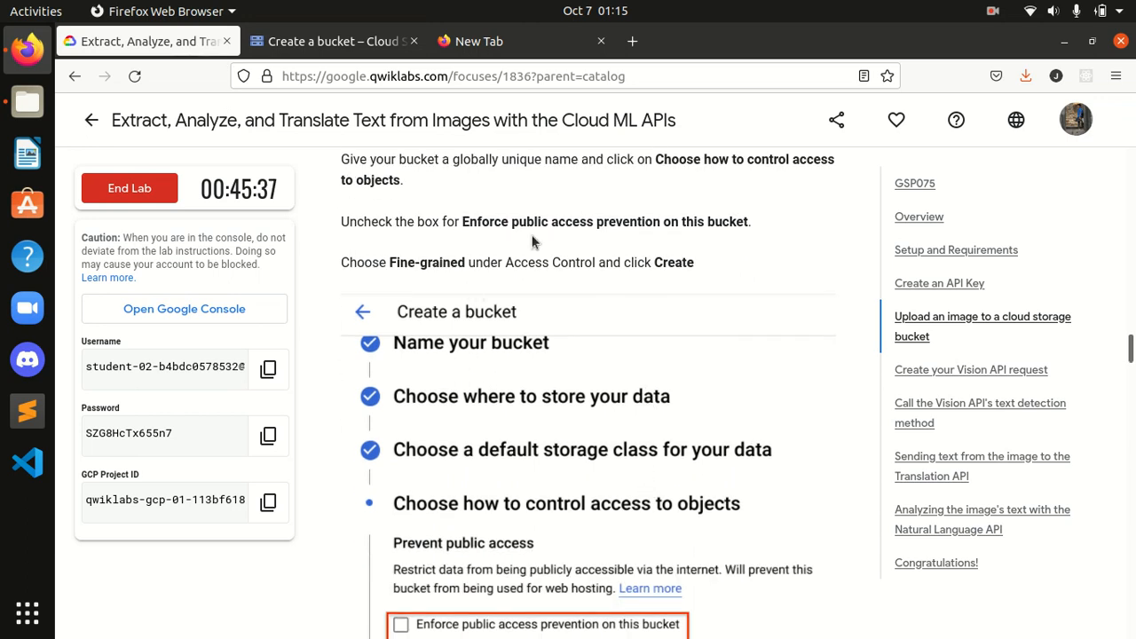
left_click(371, 42)
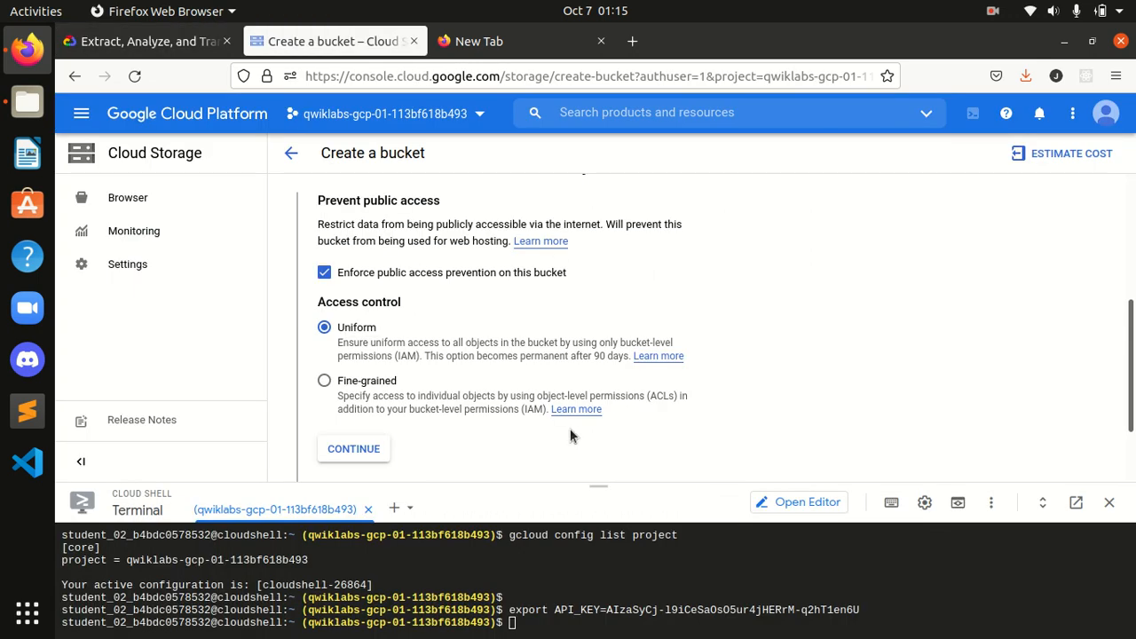
left_click(325, 273)
Set the bucket's access control to Fine-grained as the lab instructs, and proceed to the object protection settings
left_click(149, 42)
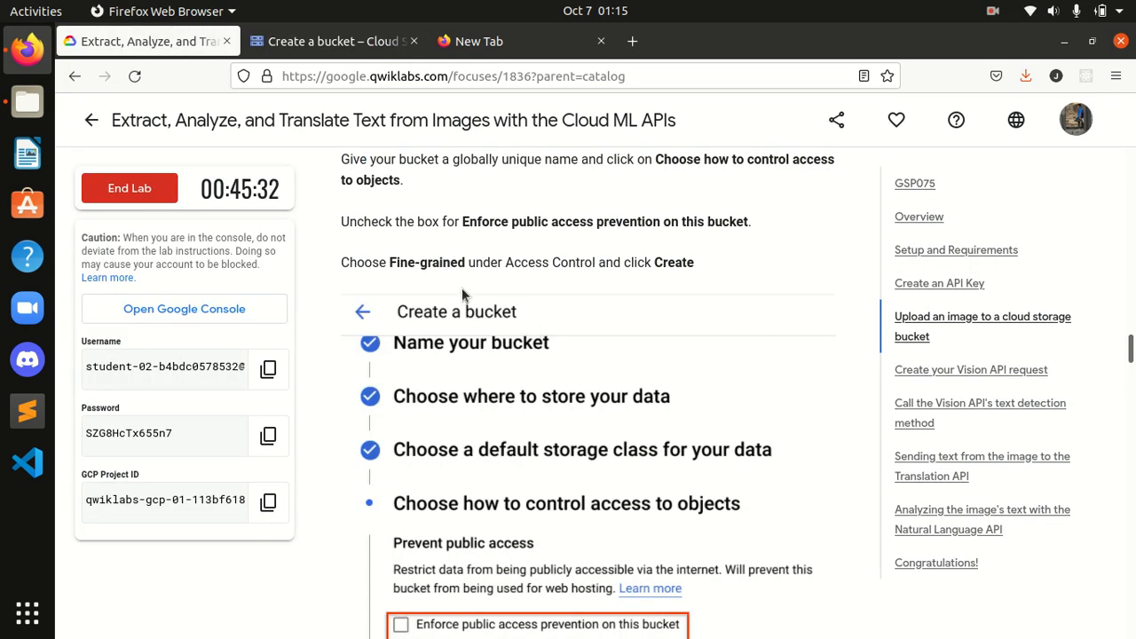
left_click_drag(405, 263, 519, 263)
left_click(567, 263)
left_click(323, 76)
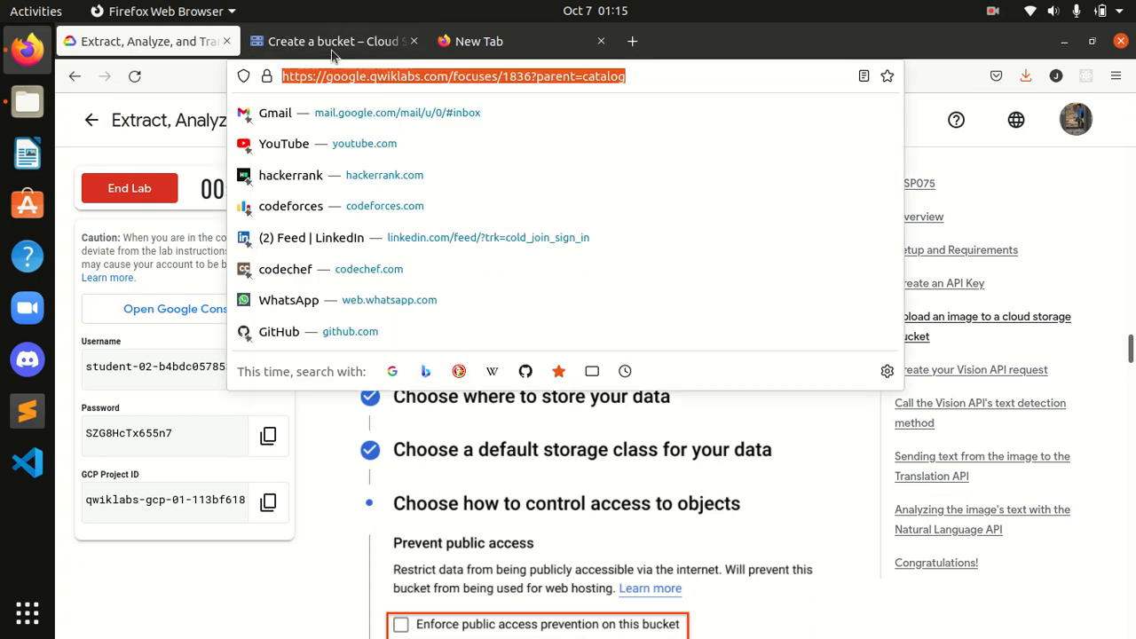
left_click(324, 42)
left_click(324, 380)
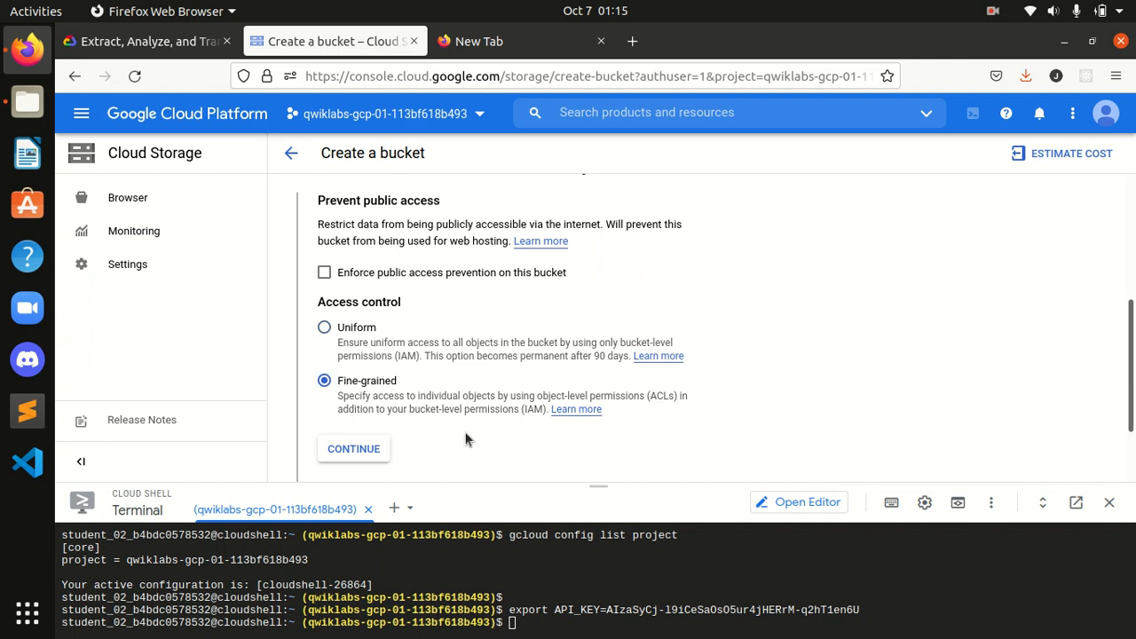
scroll(621, 328, "down", 2)
left_click(357, 354)
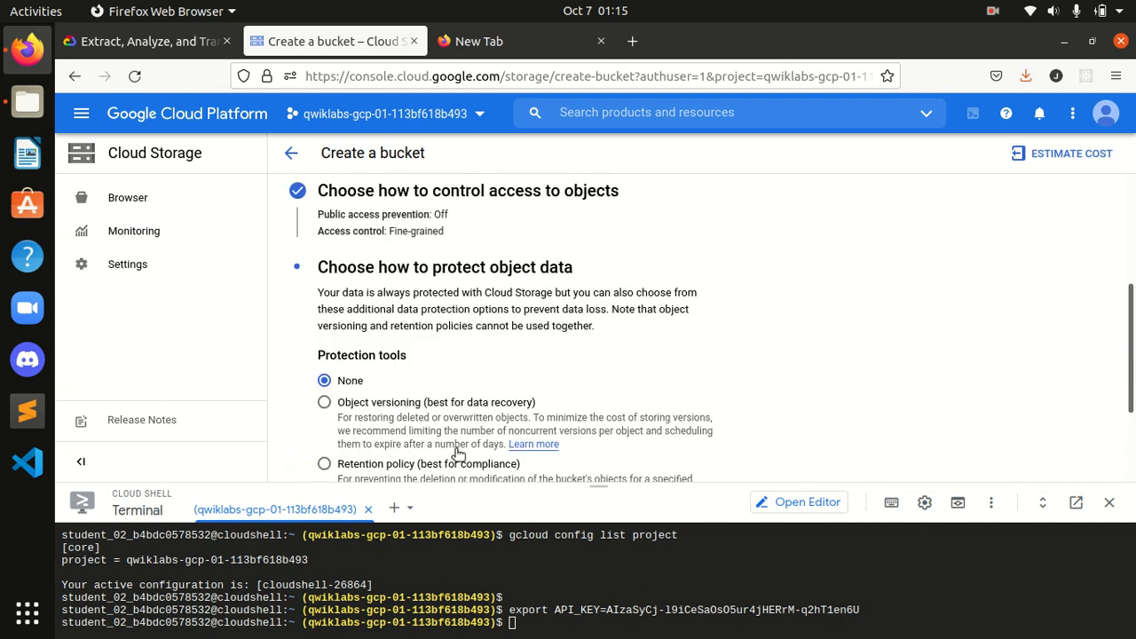
Try to create the bucket with the default protection settings: no protection tools and a Google-managed encryption key
scroll(1125, 469, "down", 1)
left_click(304, 451)
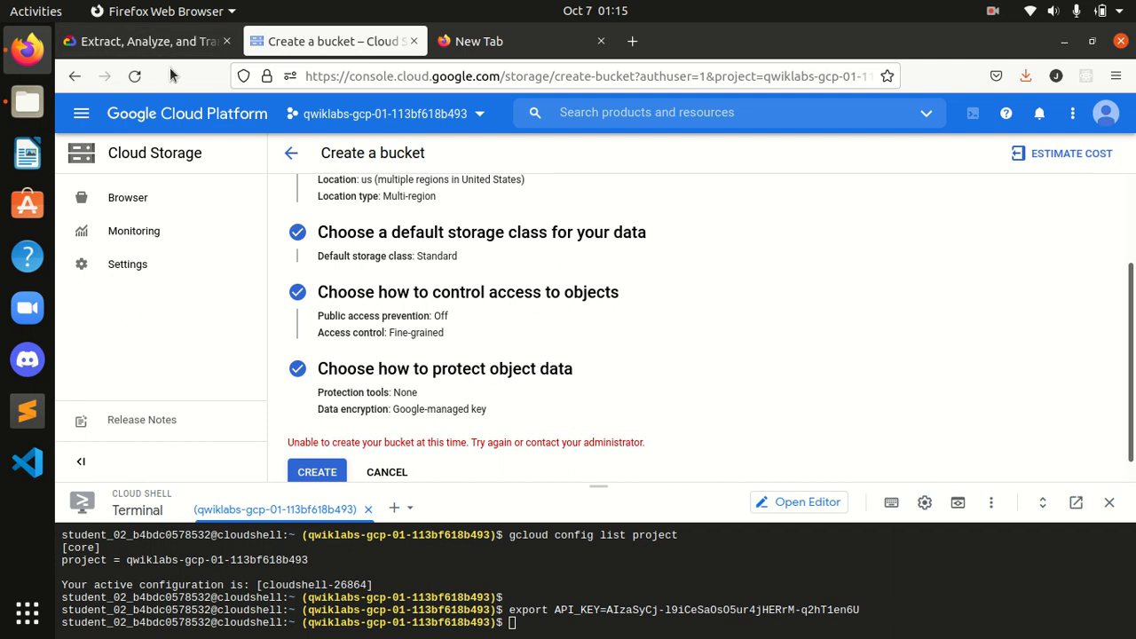
left_click(327, 472)
left_click(327, 472)
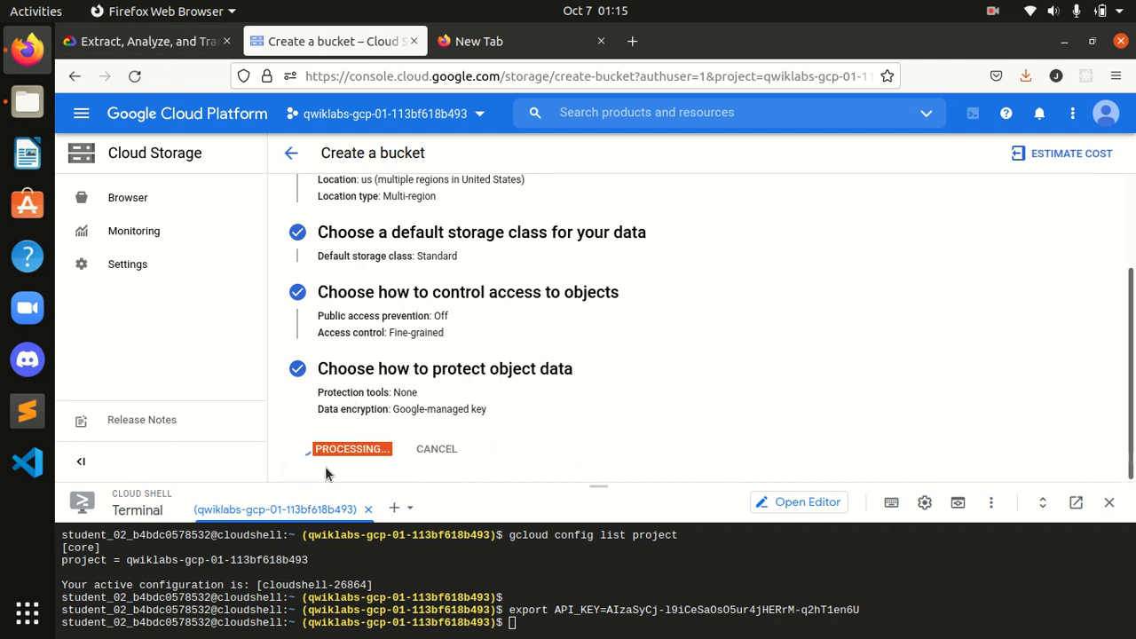
left_click(327, 472)
left_click(327, 472)
left_click(327, 472)
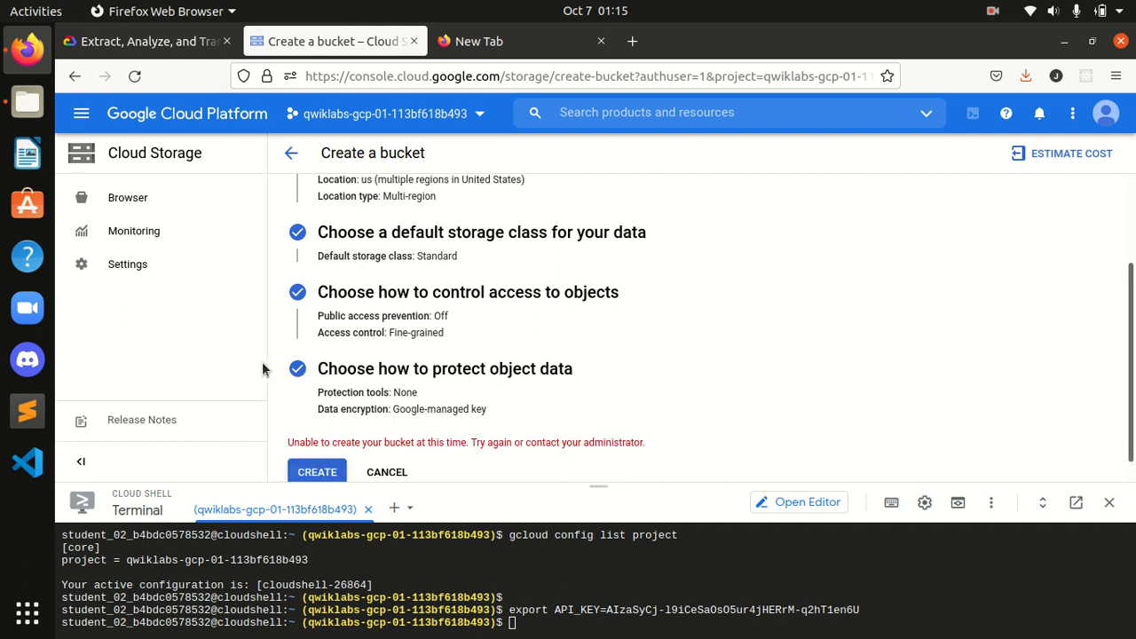
Review the bucket's settings and retry creating it with the same configuration
scroll(996, 316, "down", 1)
scroll(997, 317, "up", 3)
scroll(417, 469, "down", 3)
left_click(325, 449)
triple_click(305, 445)
left_click(308, 472)
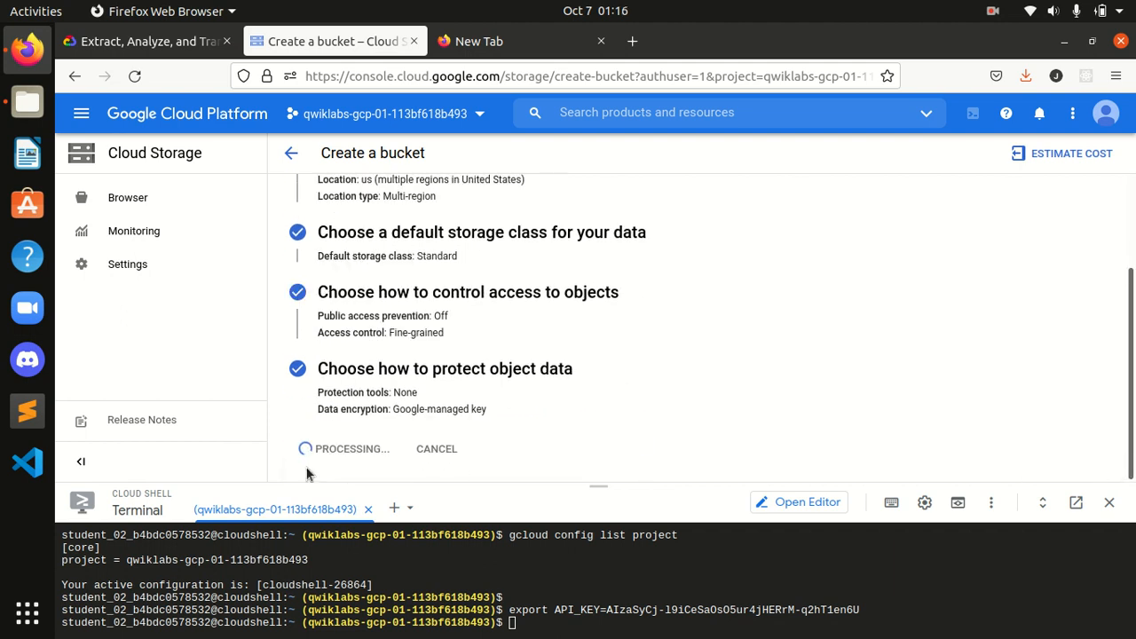
left_click(308, 472)
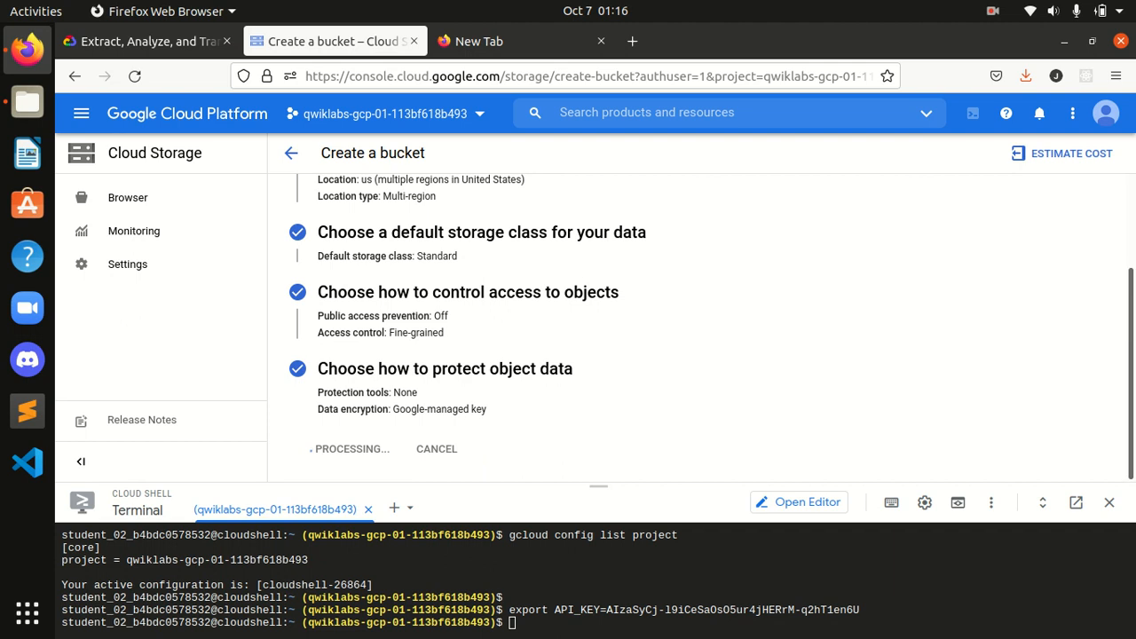
Reload the cloud console and sign in with another account, entering the username copied from the lab page
left_click(135, 76)
left_click(761, 401)
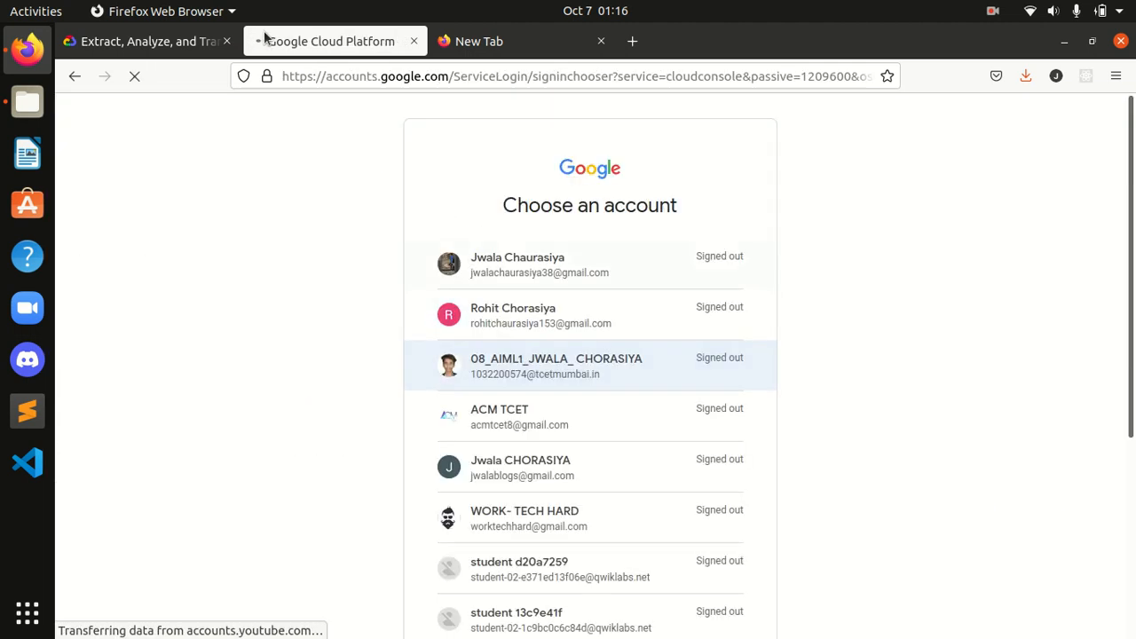
scroll(930, 377, "down", 5)
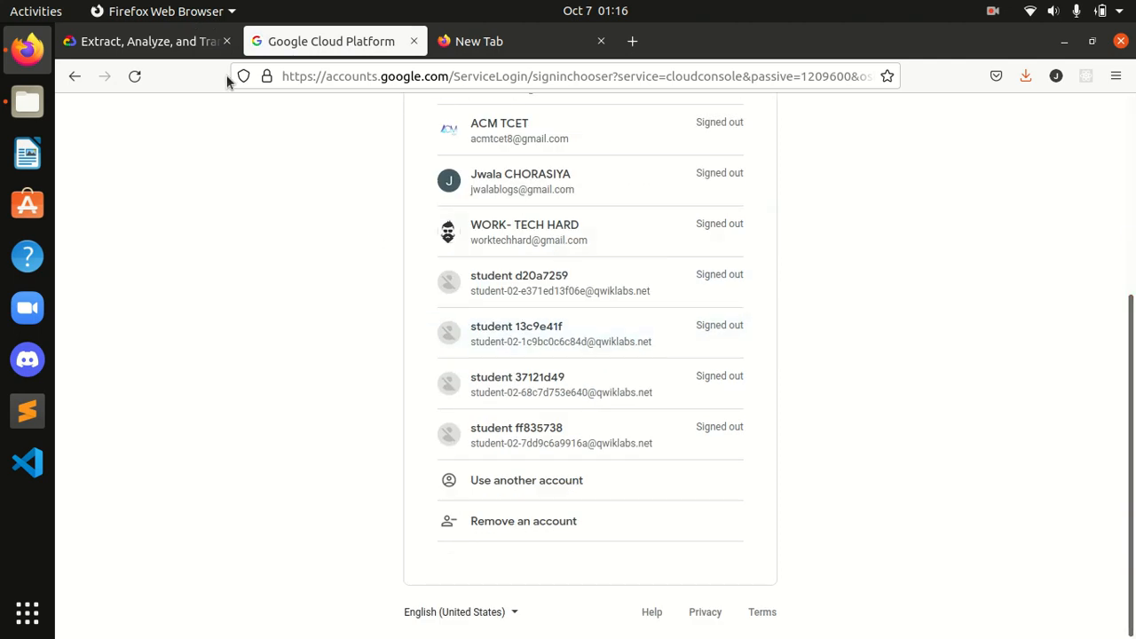
left_click(142, 41)
left_click(268, 368)
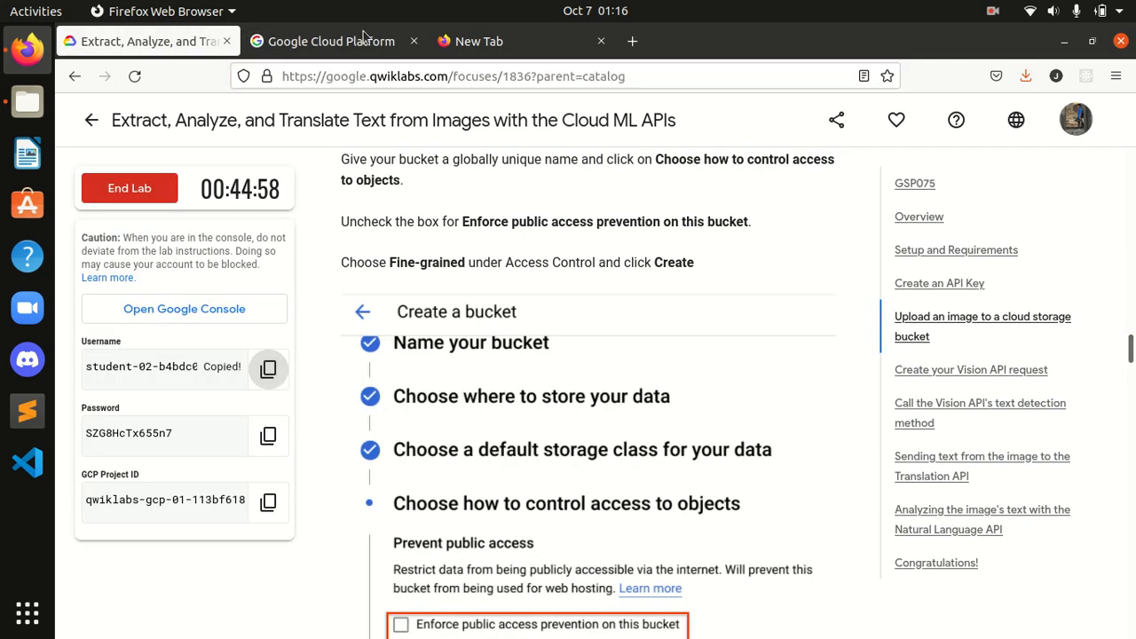
left_click(329, 41)
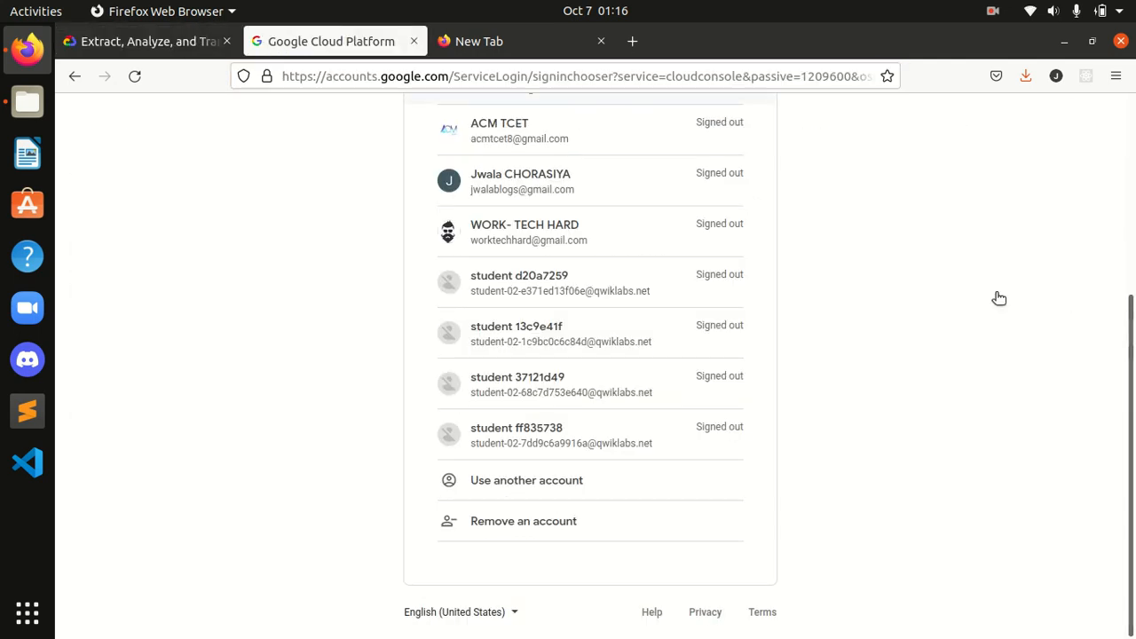
left_click(664, 480)
key("ctrl+v")
left_click(687, 484)
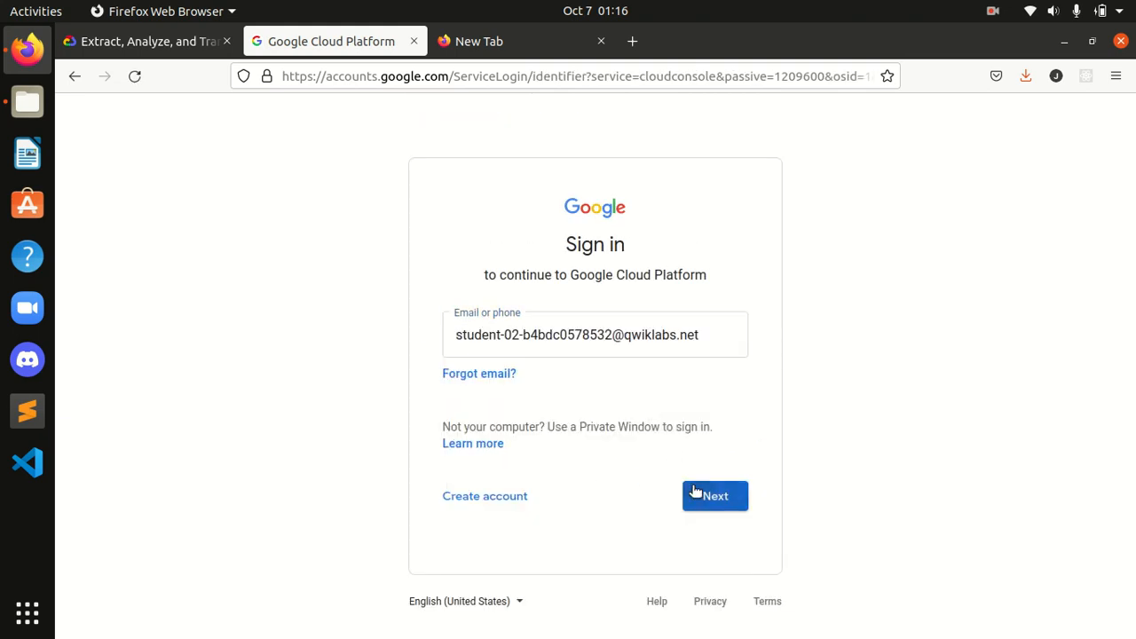
Enter the account password copied from the lab page and finish signing in to the bucket creation page
left_click(142, 41)
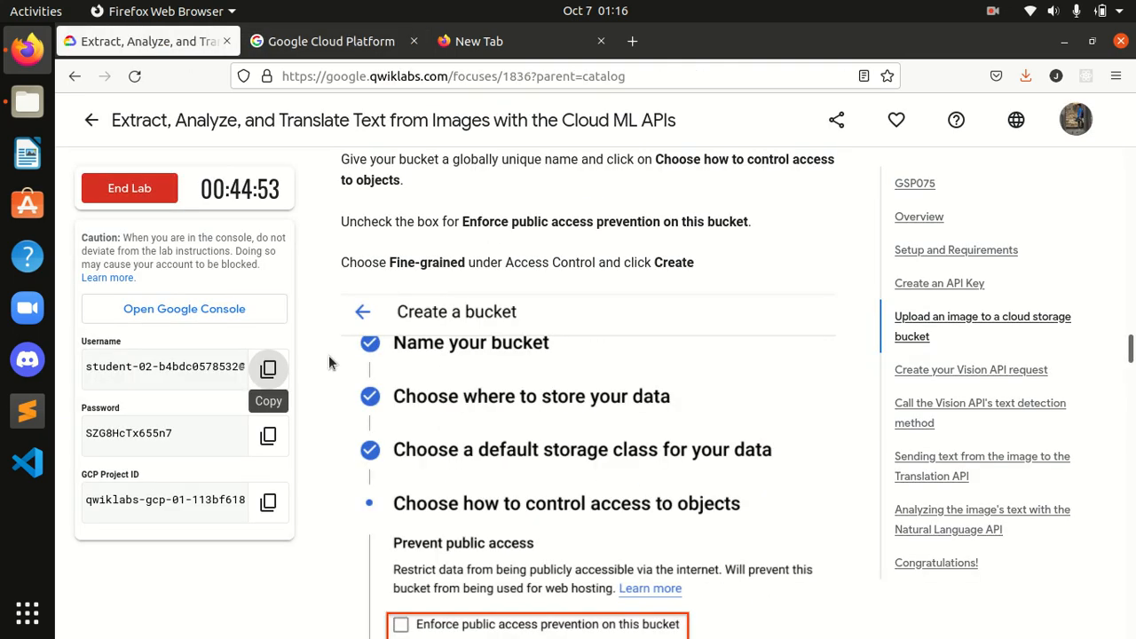
left_click(268, 435)
left_click(348, 42)
left_click(625, 354)
key("ctrl+v")
left_click(717, 463)
left_click(511, 291)
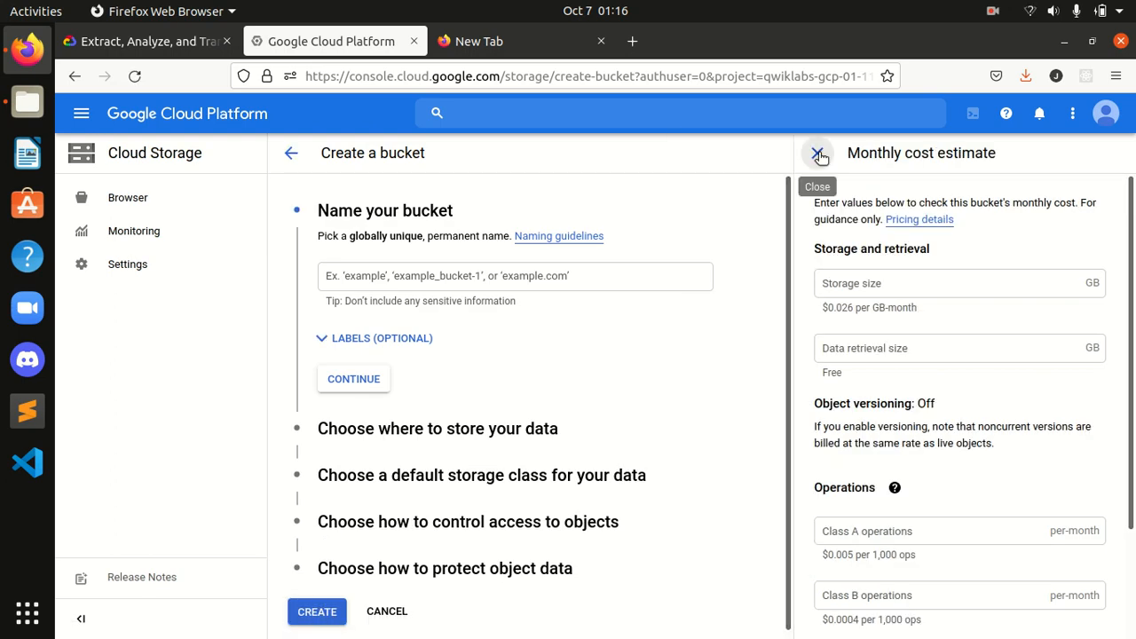
Restart bucket creation from the bucket browser and name the bucket with the copied GCP Project ID, qwiklabs-gcp-01-113bf618b493
left_click(817, 154)
left_click(142, 201)
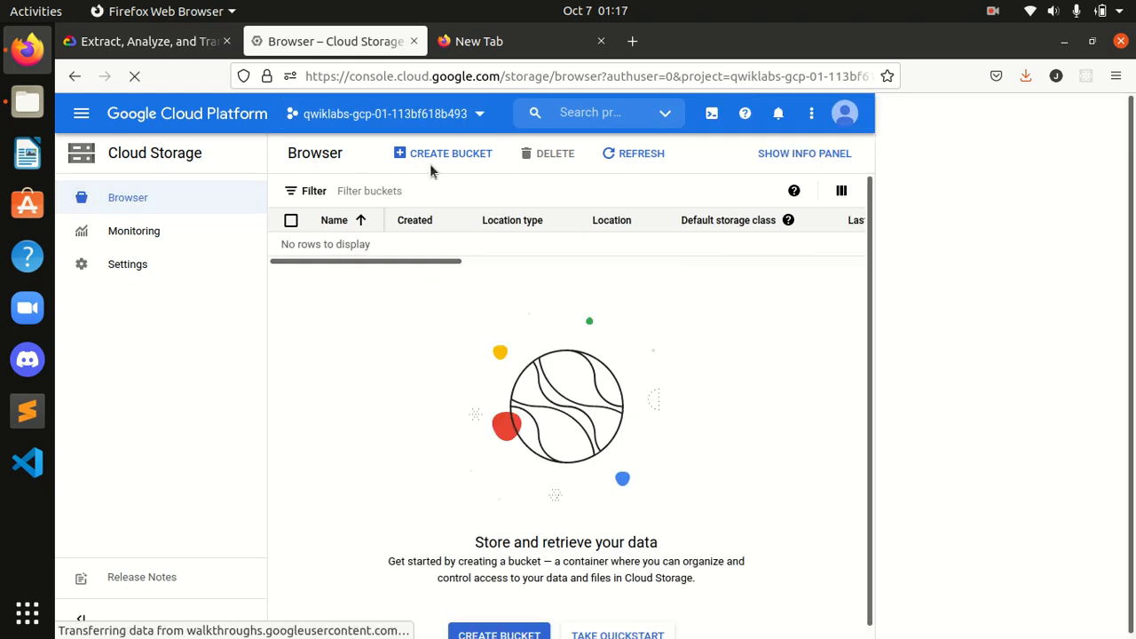
left_click(149, 42)
left_click(280, 504)
left_click(328, 42)
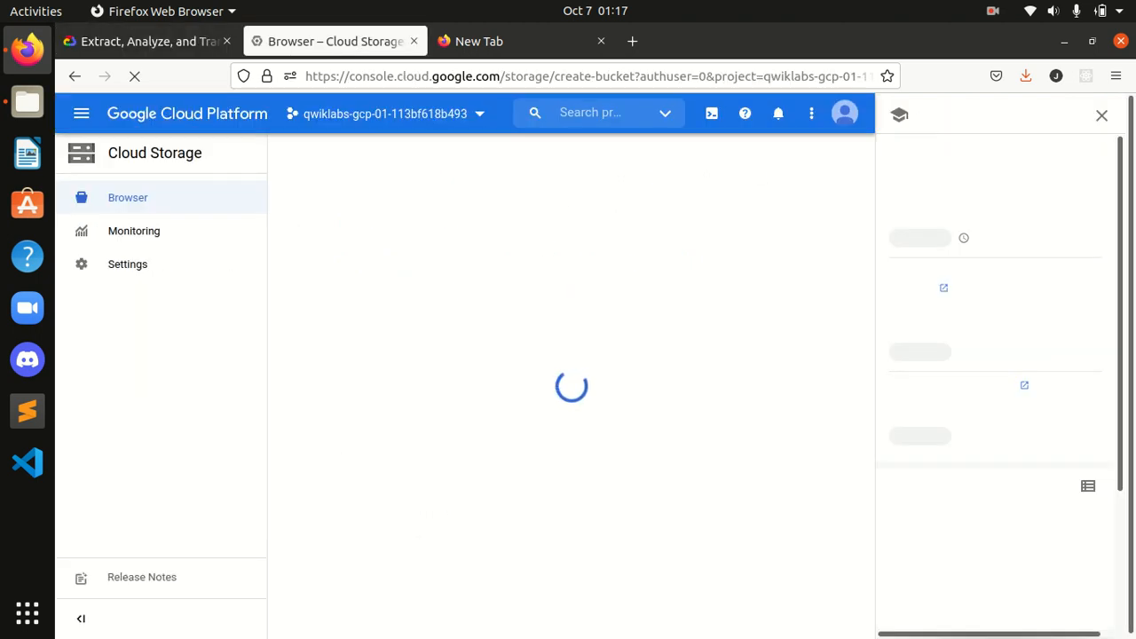
left_click(1102, 116)
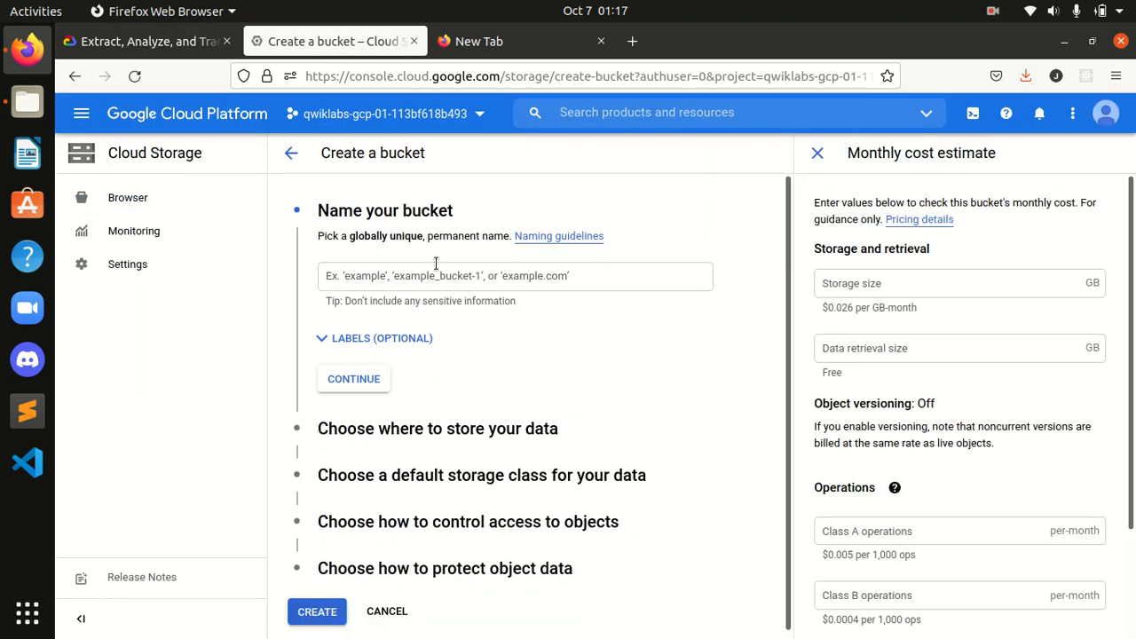
left_click(422, 278)
key("ctrl+v")
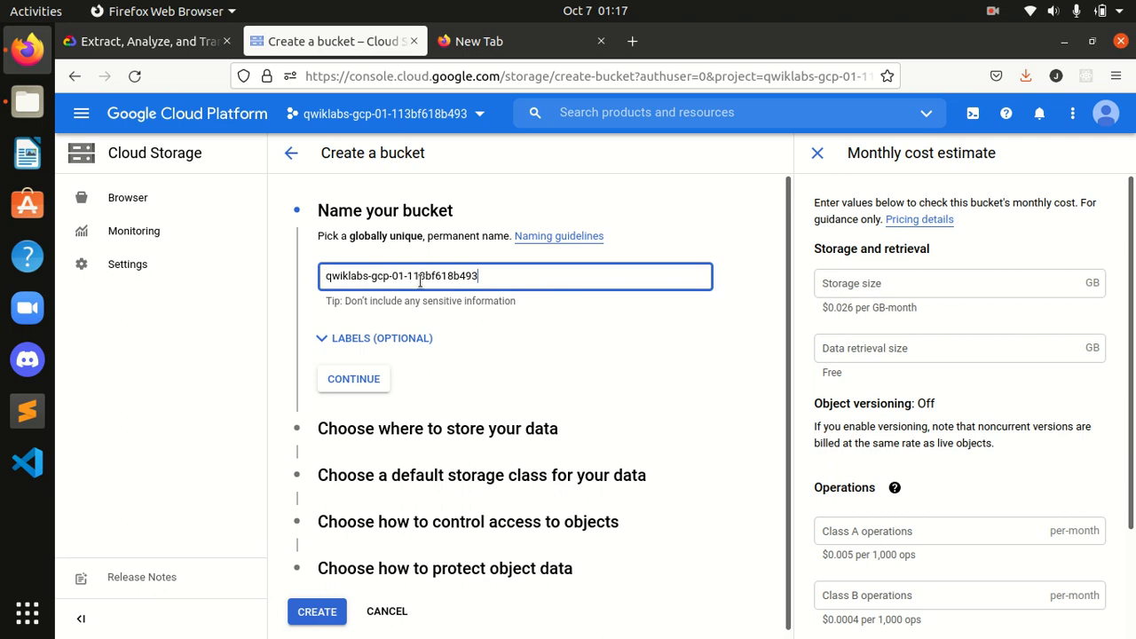
Accept the bucket name, the us multi-region location and the Standard storage class
left_click(371, 375)
scroll(414, 449, "down", 3)
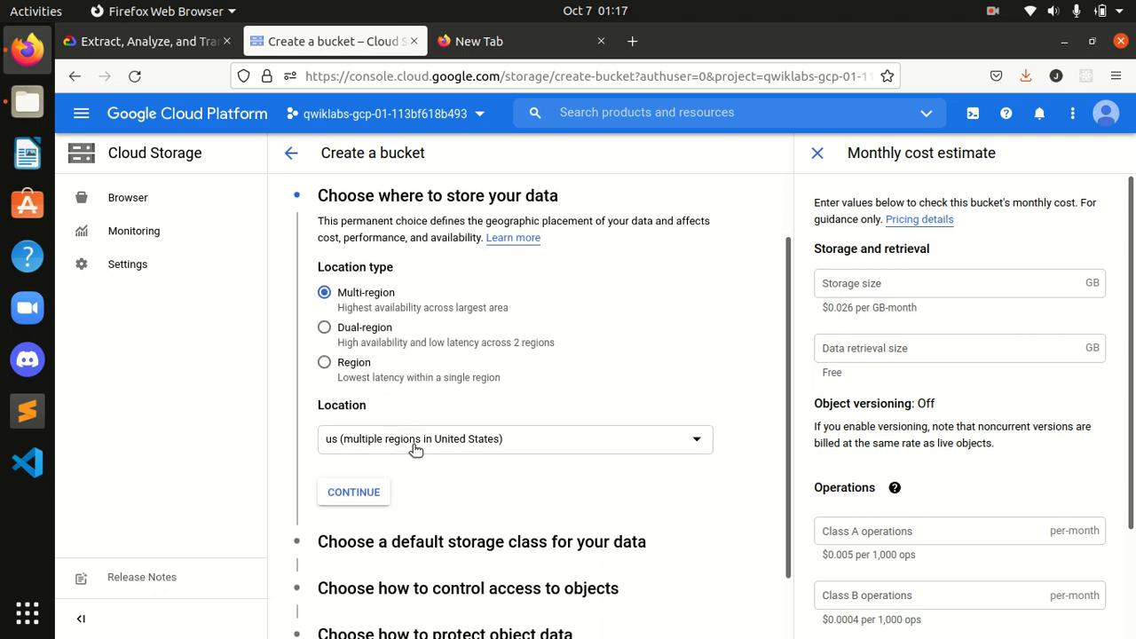
left_click(354, 420)
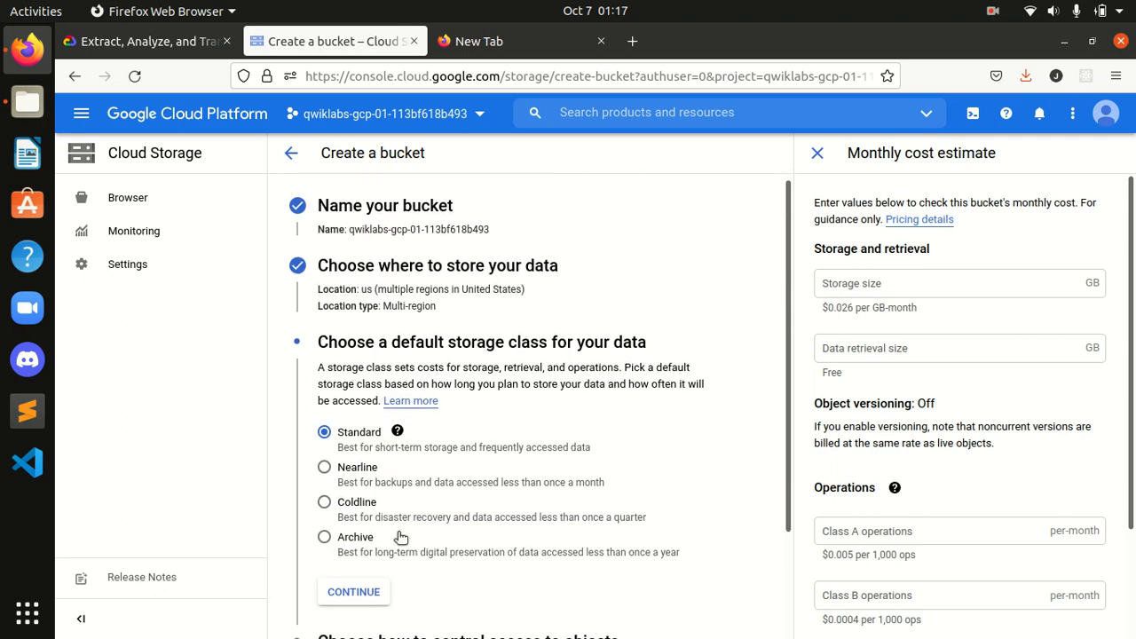
left_click(354, 476)
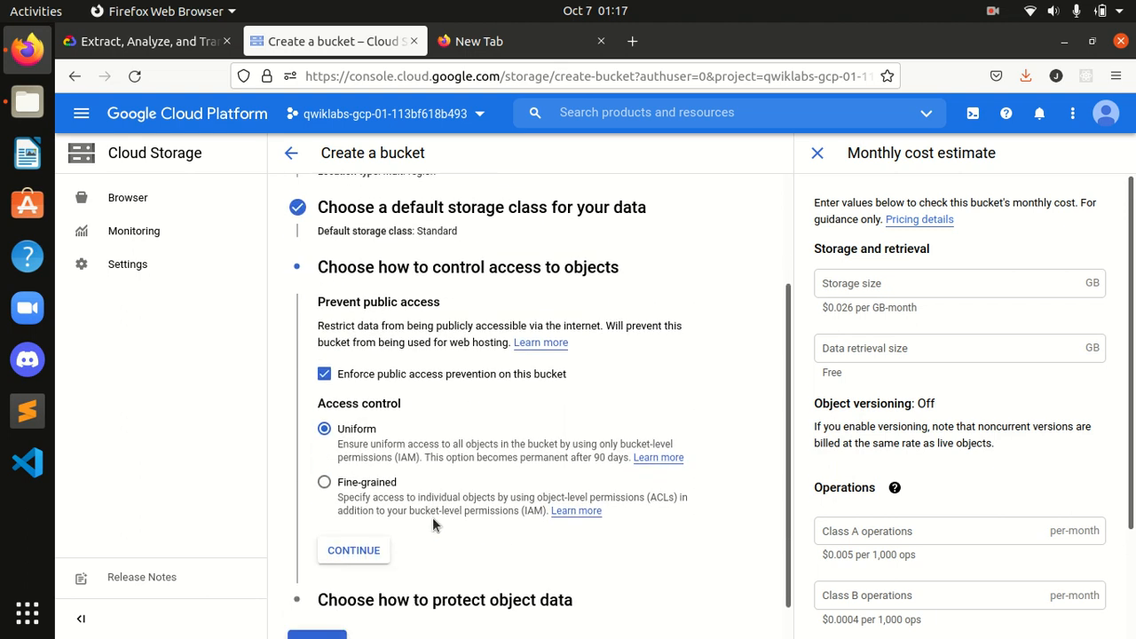
Turn off enforced public access prevention, choose Fine-grained access control, and create the bucket
left_click(325, 336)
left_click(324, 445)
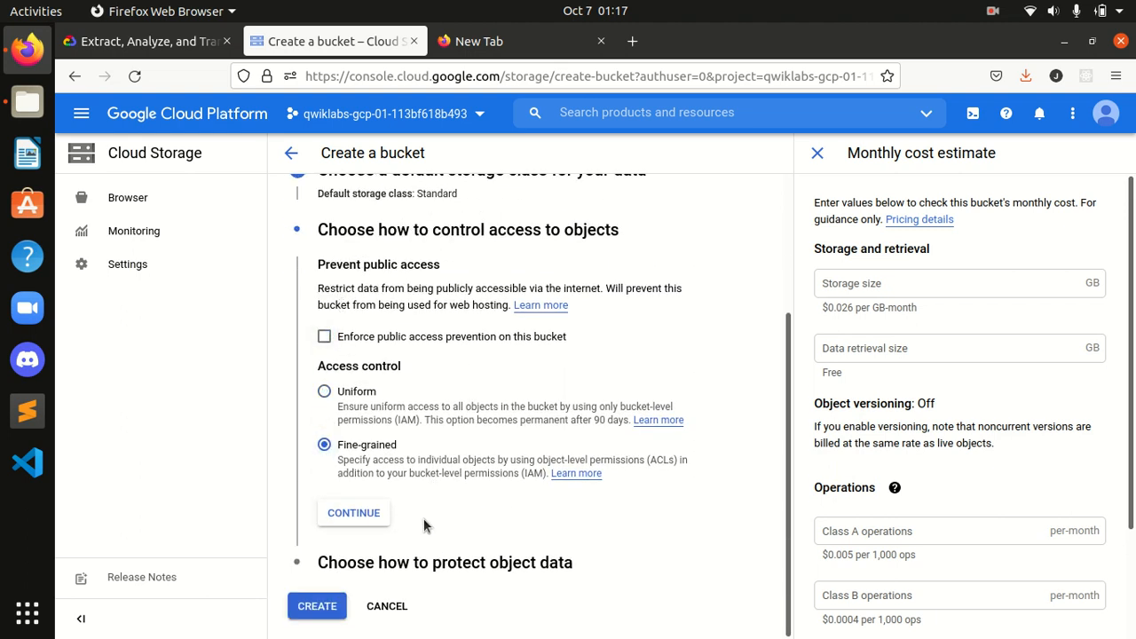
left_click(322, 620)
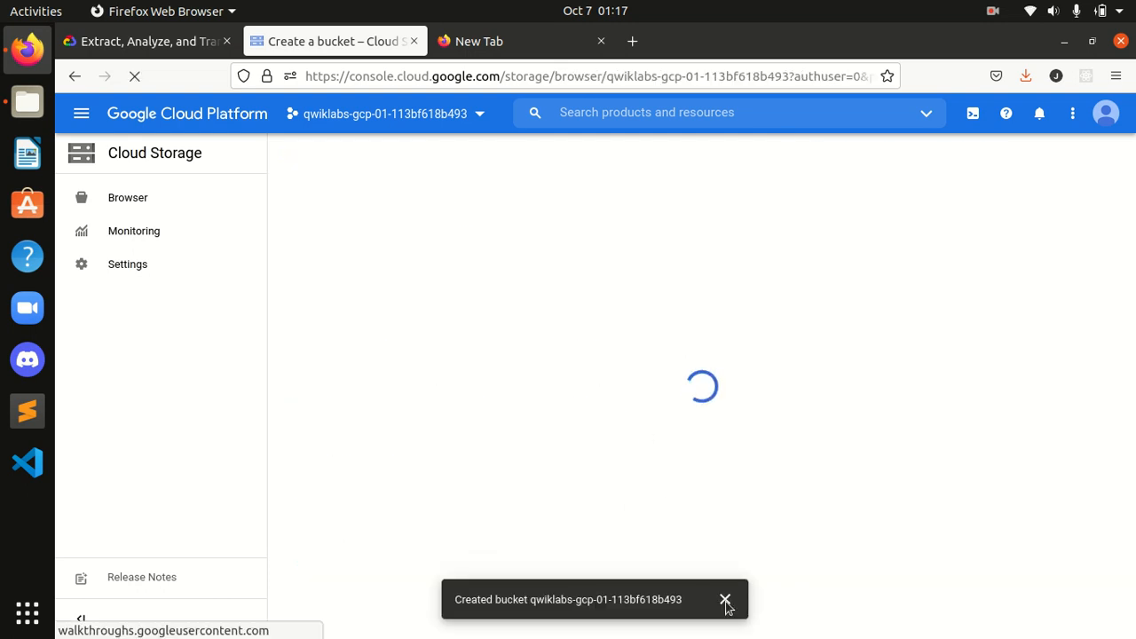
left_click(600, 600)
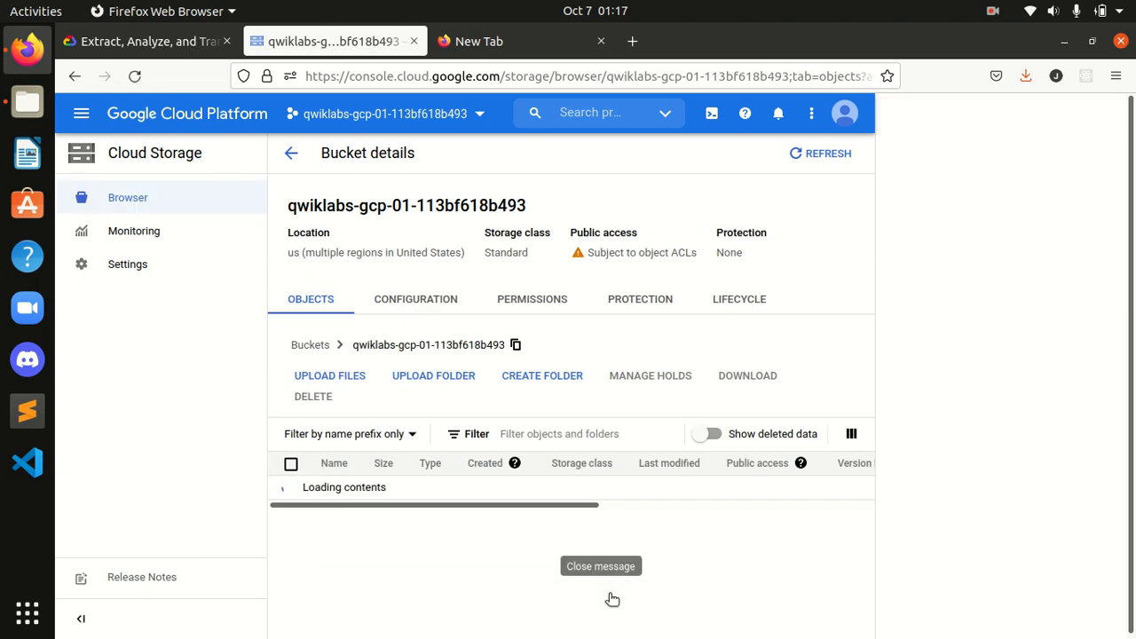
Find the lab's instructions for uploading an image to the bucket
left_click(174, 44)
scroll(585, 444, "down", 7)
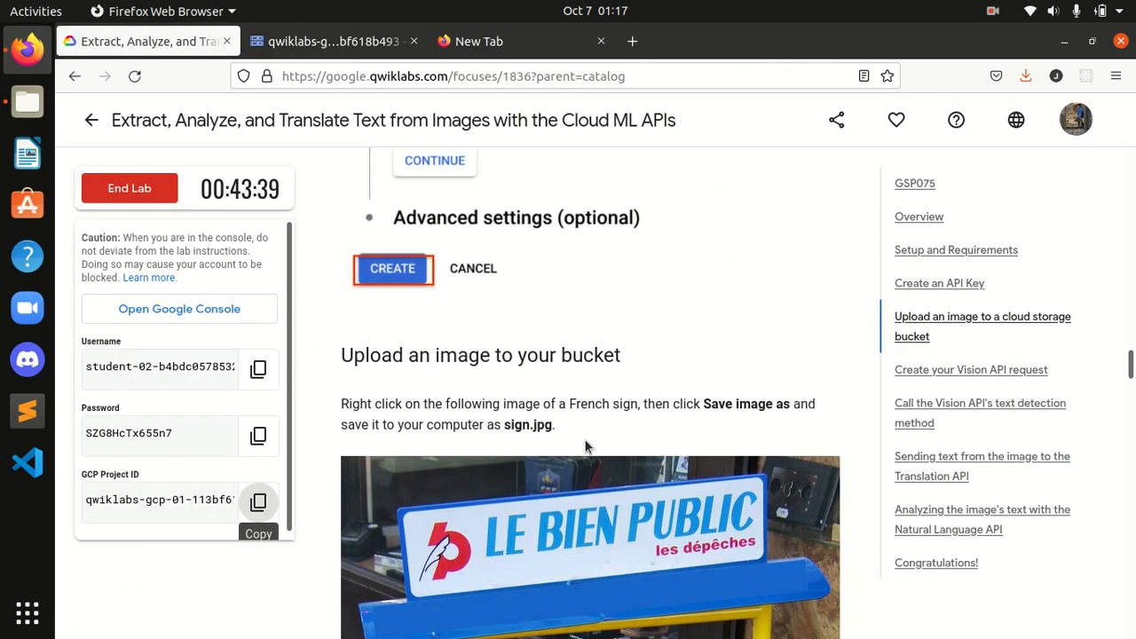
scroll(584, 443, "down", 1)
scroll(585, 441, "down", 1)
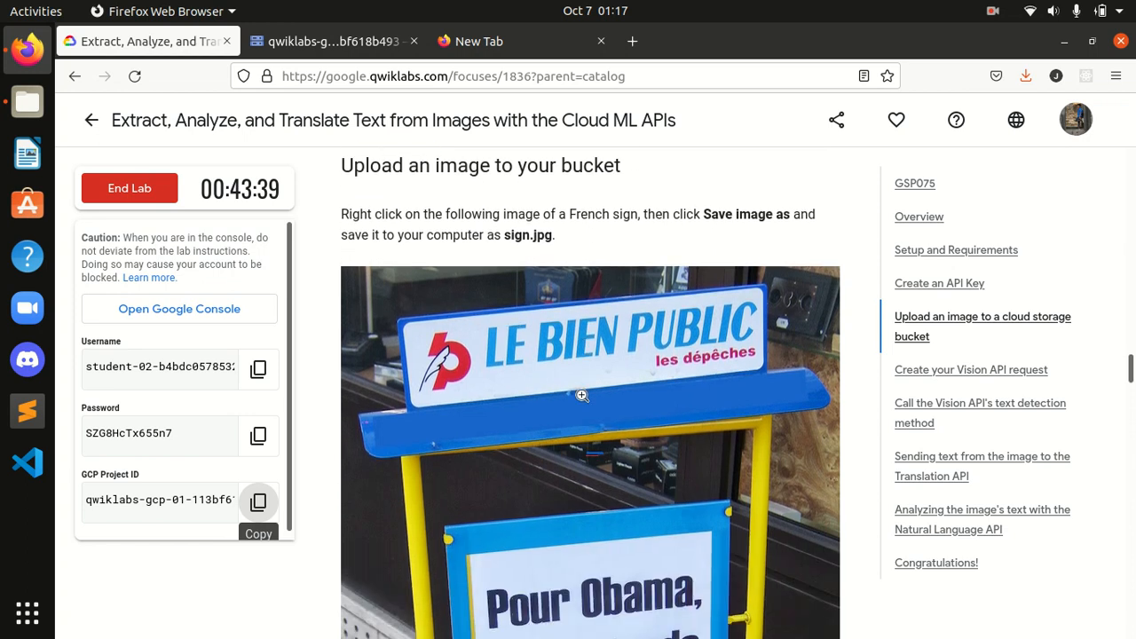
right_click(581, 401)
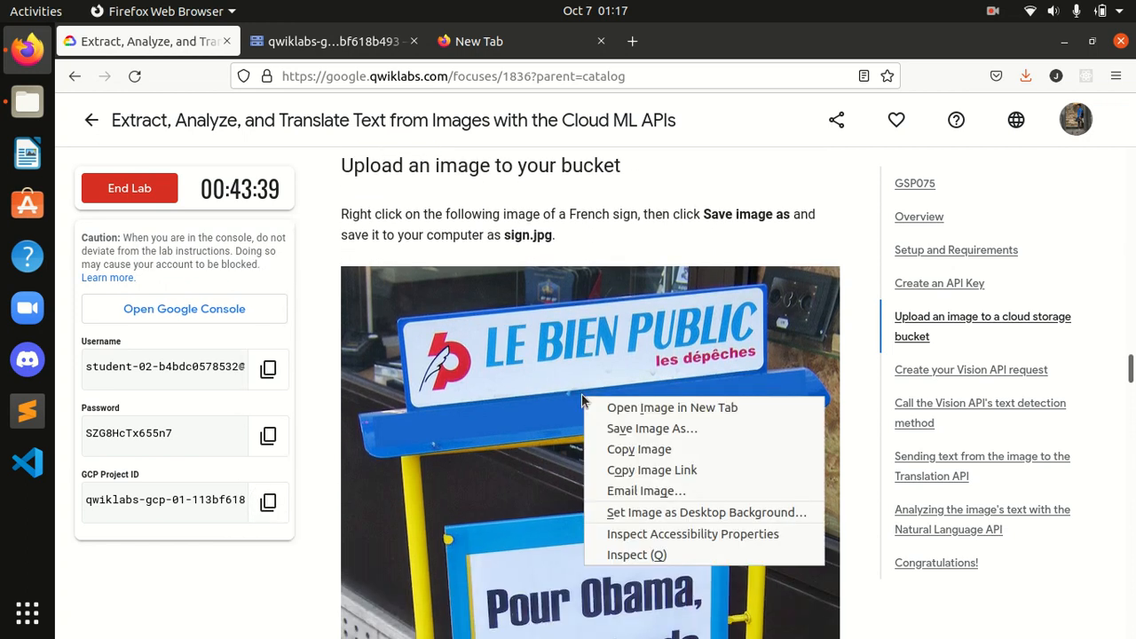
left_click(637, 429)
type("sign")
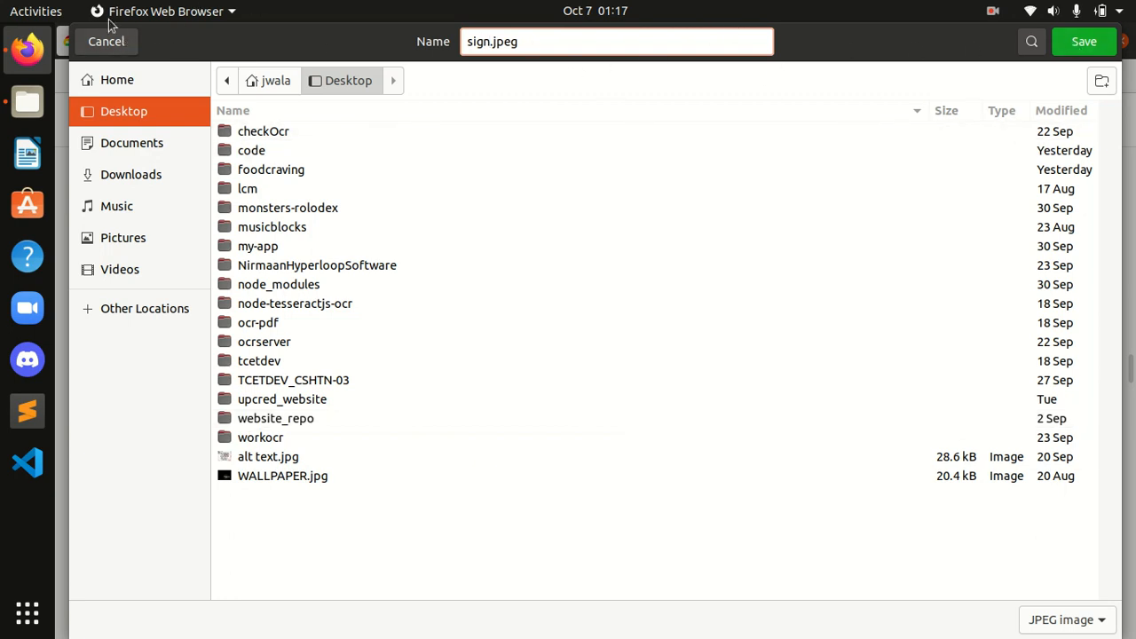
left_click(127, 46)
Save the lab's French sign image to the Desktop, replacing the suggested .jpeg file name with "sign.jpg."
left_click_drag(502, 238, 544, 235)
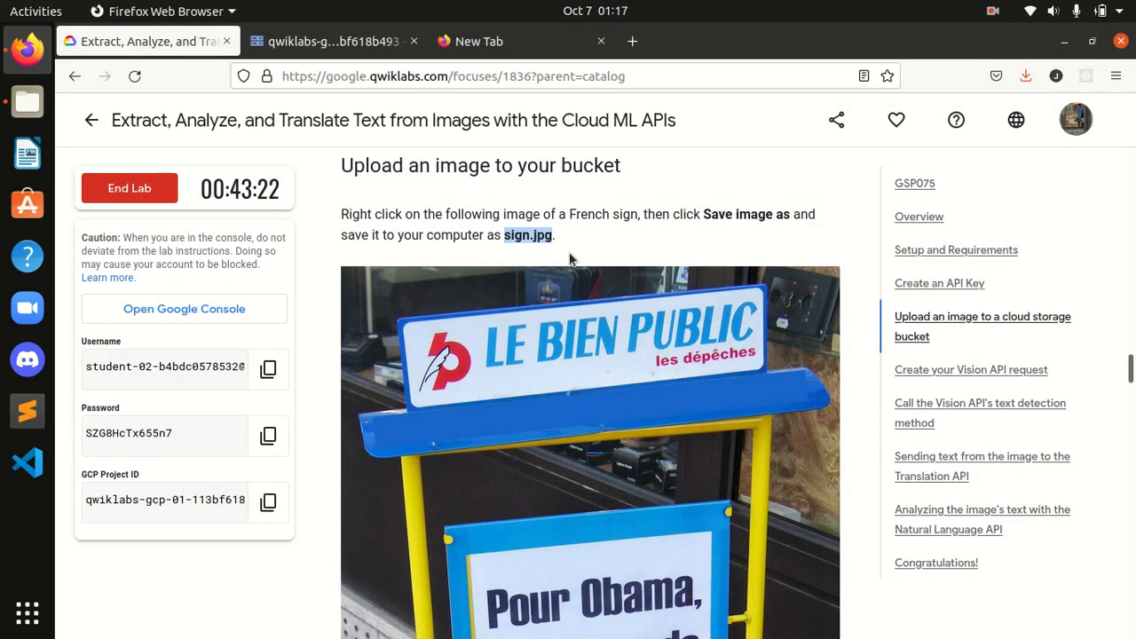
right_click(534, 328)
left_click(530, 334)
right_click(531, 334)
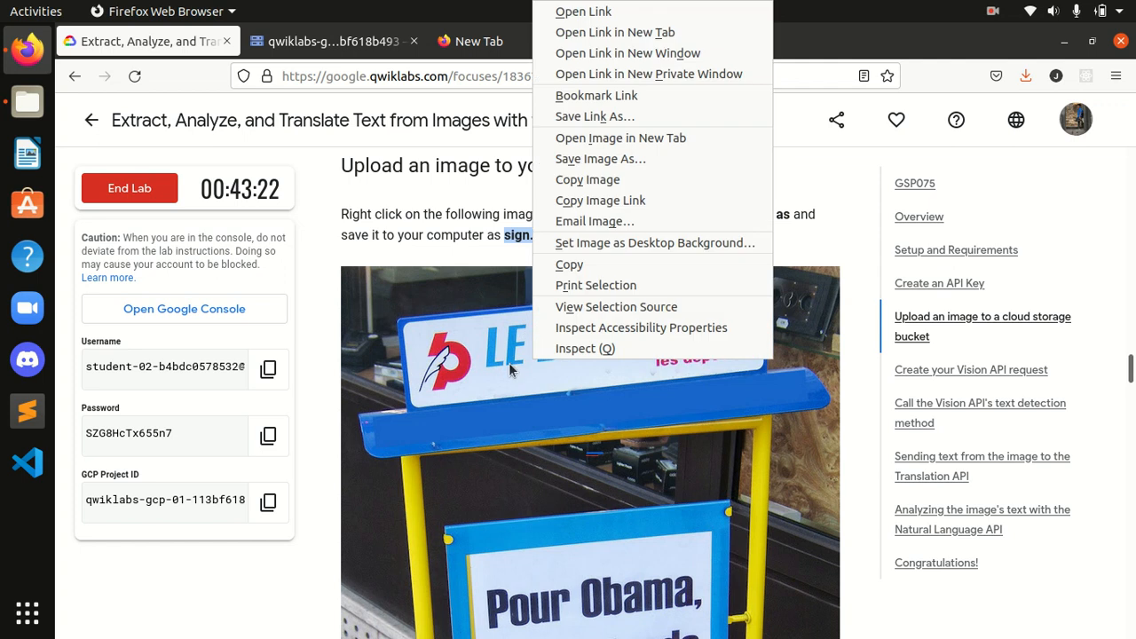
left_click(510, 360)
left_click(468, 397)
right_click(469, 398)
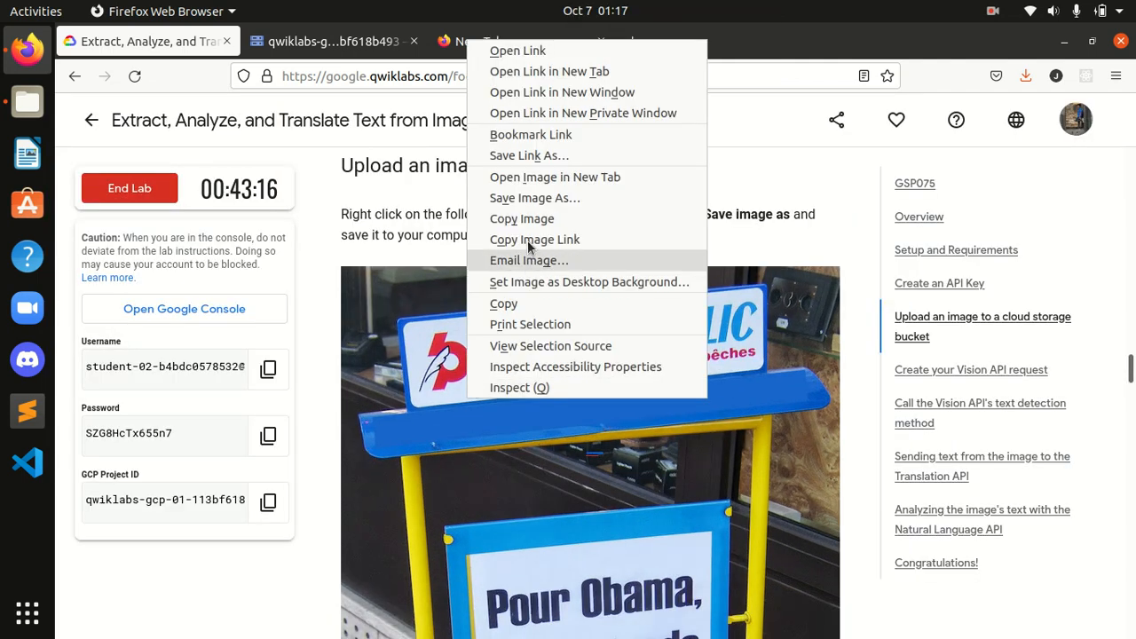
left_click(527, 197)
key("BackSpace")
type("sign.jpg")
key("Right")
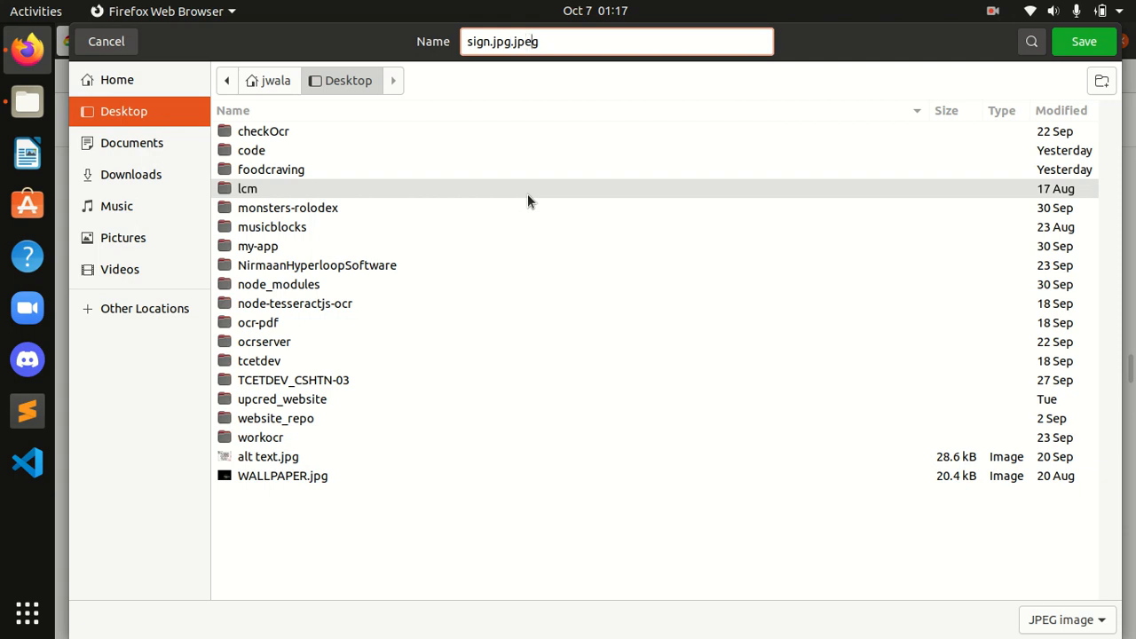
key("Delete")
key("BackSpace")
key("BackSpace")
key("BackSpace")
left_click(1090, 50)
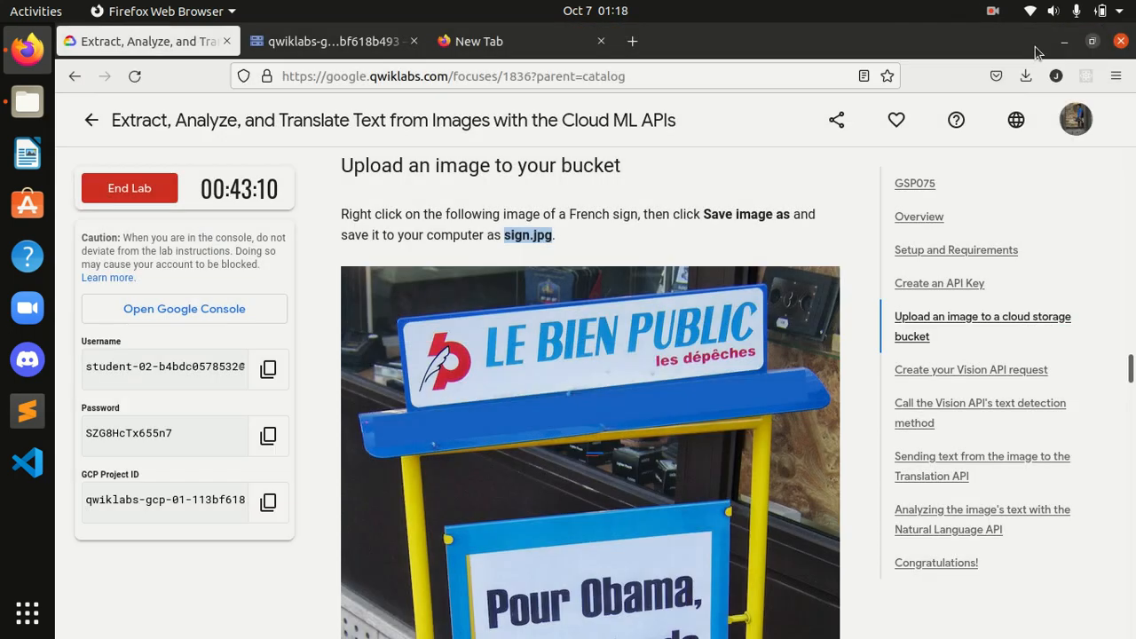
Upload the sign image from the Desktop to the bucket qwiklabs-gcp-01-113bf618b493 and close the Learn pane
scroll(718, 230, "down", 7)
scroll(718, 230, "down", 3)
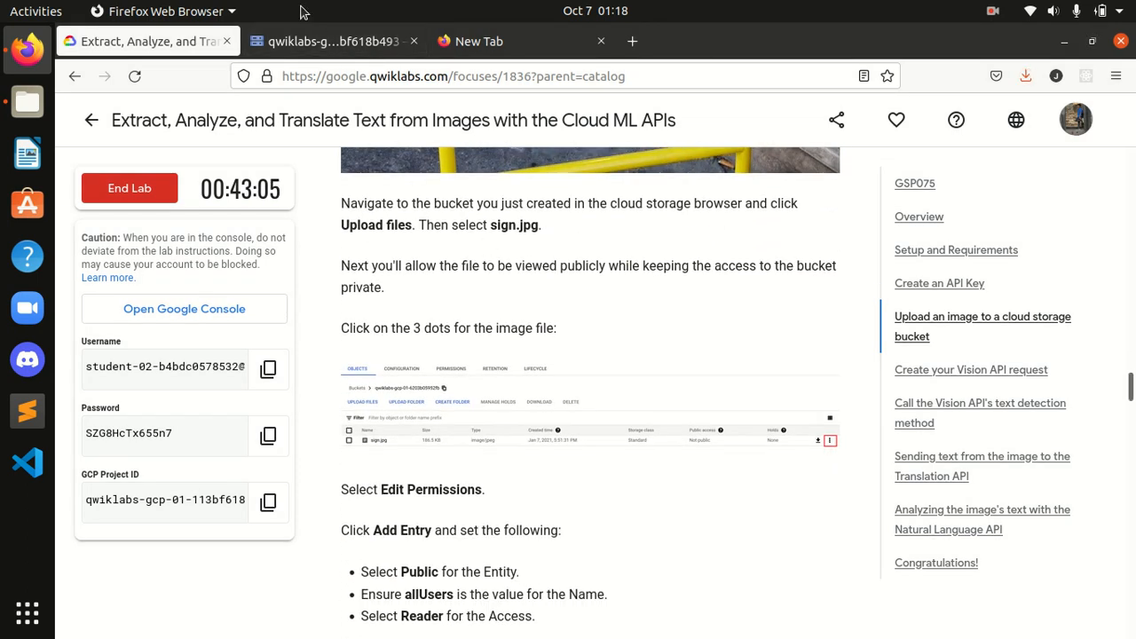
left_click(306, 39)
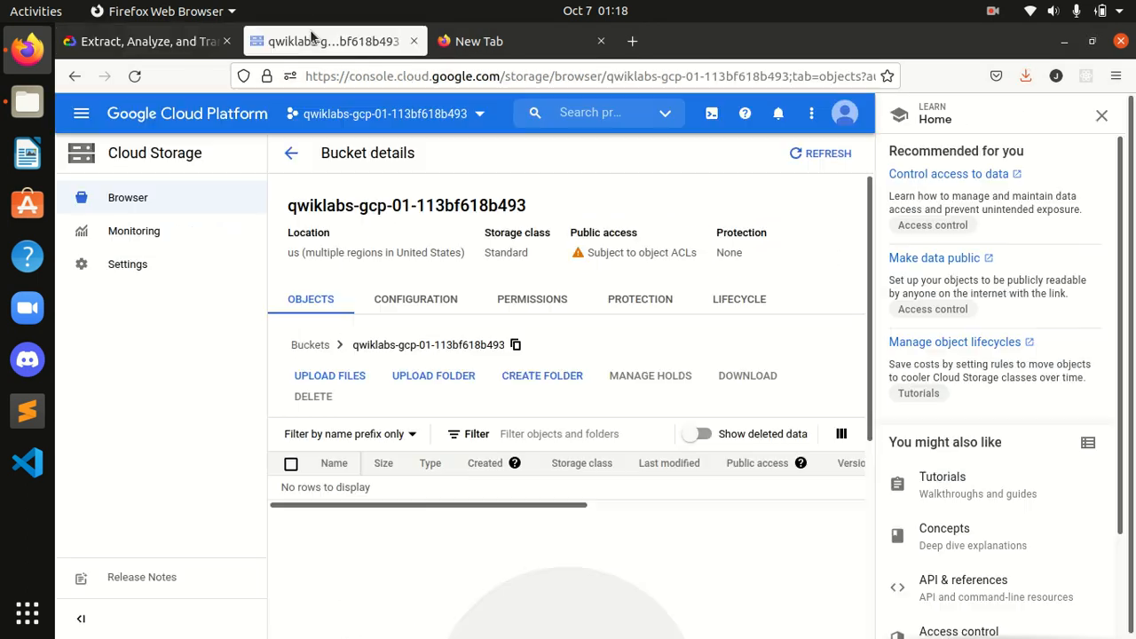
left_click(329, 375)
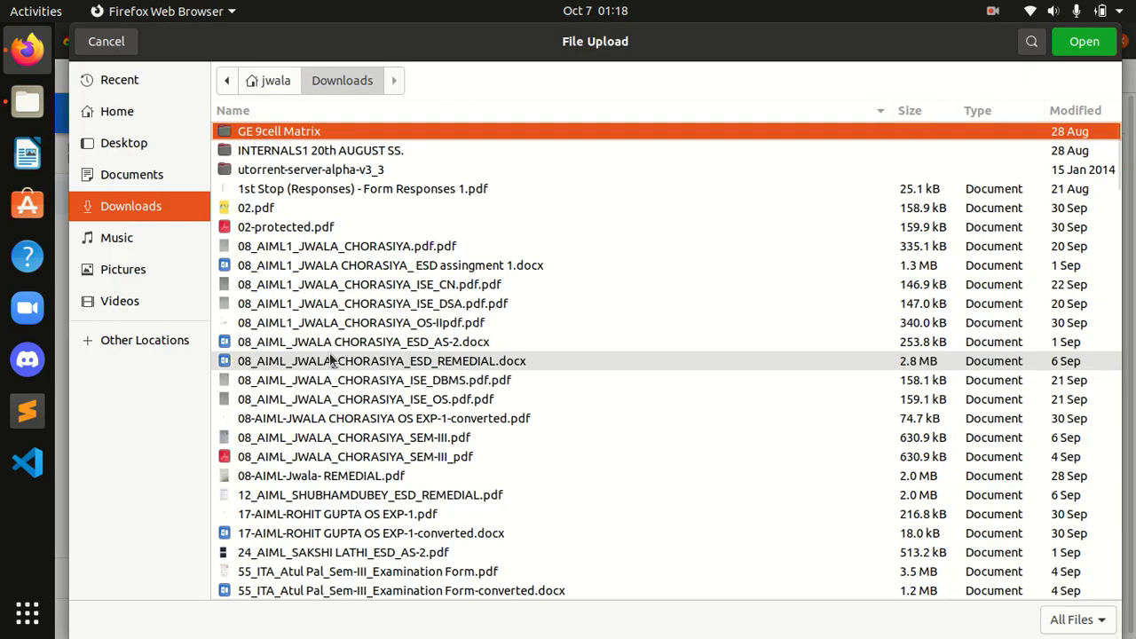
left_click(133, 145)
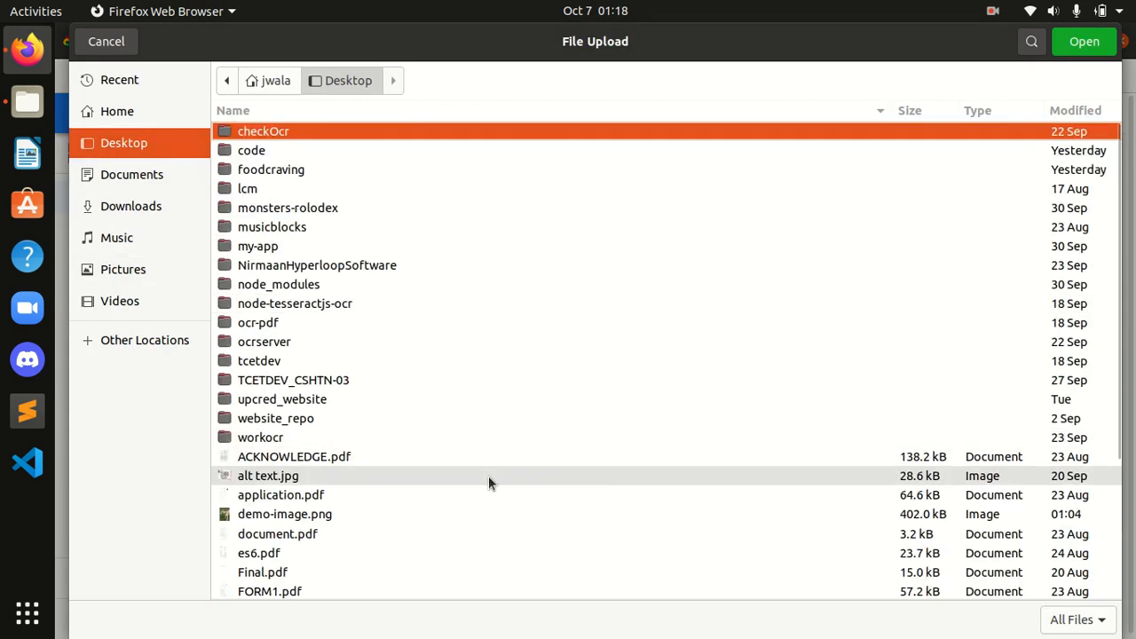
left_click_drag(1110, 322, 1126, 577)
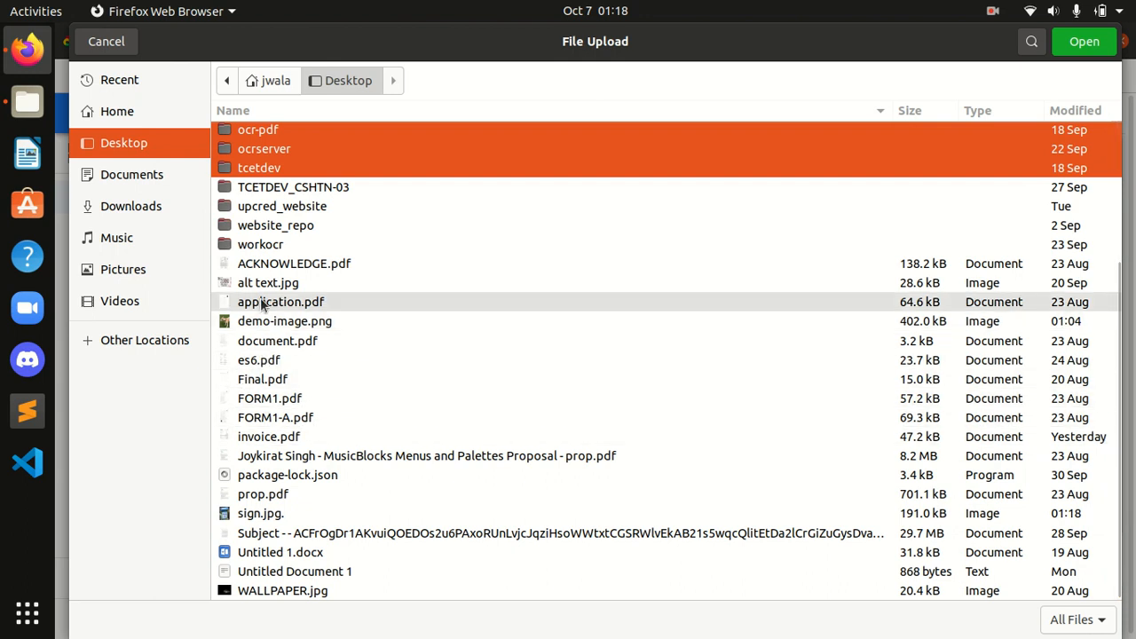
double_click(253, 518)
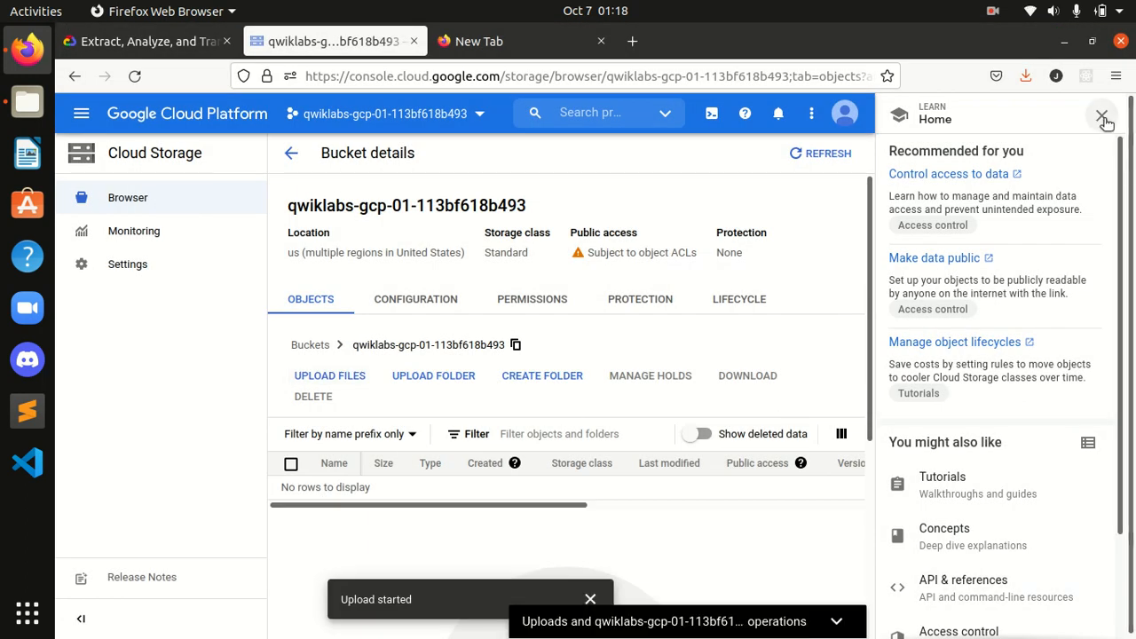
left_click(1102, 118)
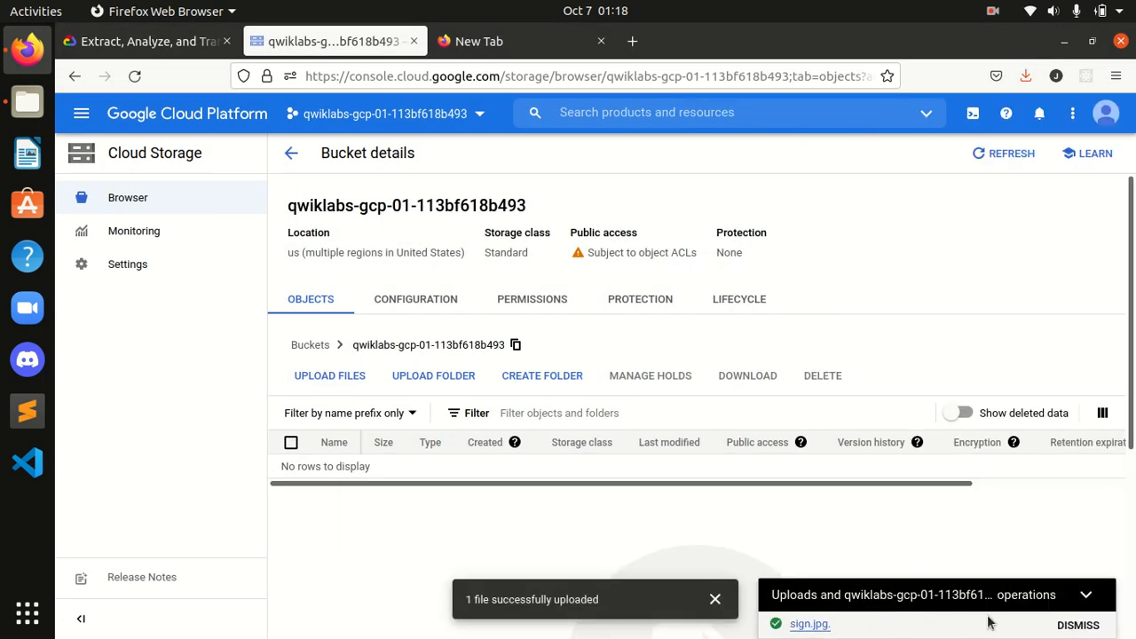
Following the lab's permission instructions, edit the uploaded sign image's permissions and add a new entry
left_click(147, 41)
scroll(533, 444, "down", 3)
scroll(535, 448, "up", 3)
scroll(534, 441, "down", 3)
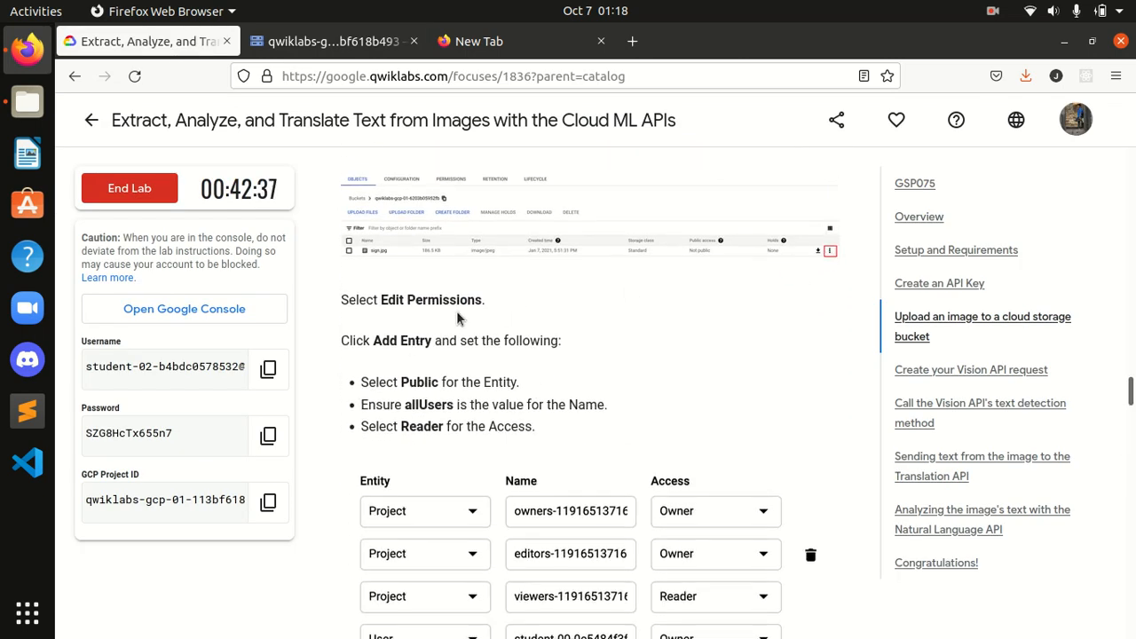
left_click(321, 41)
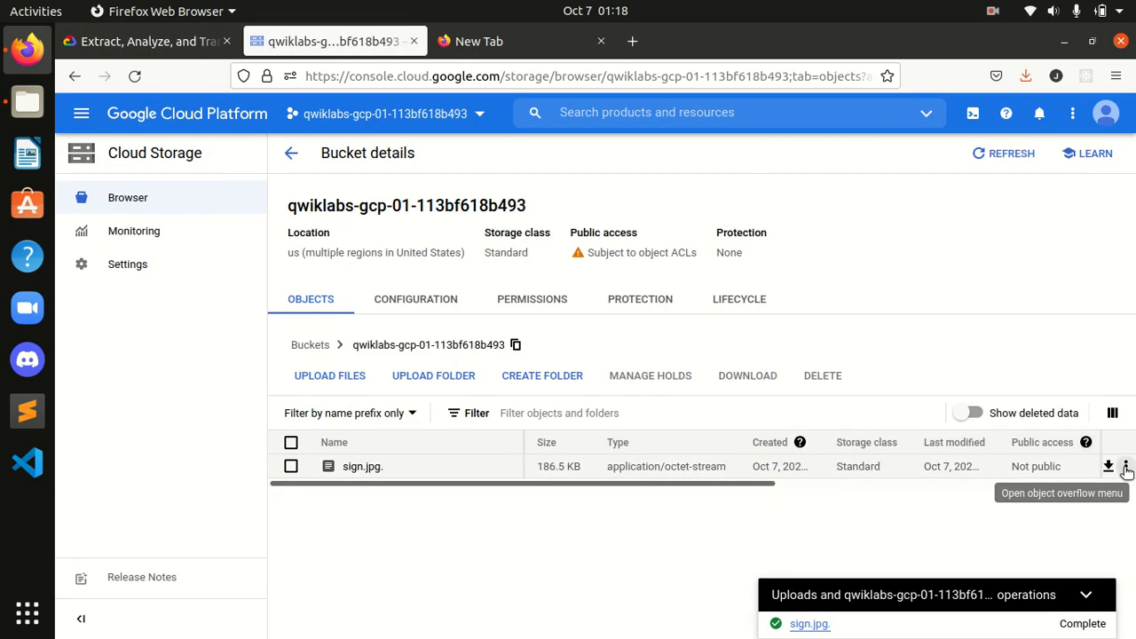
left_click(1125, 466)
left_click(928, 275)
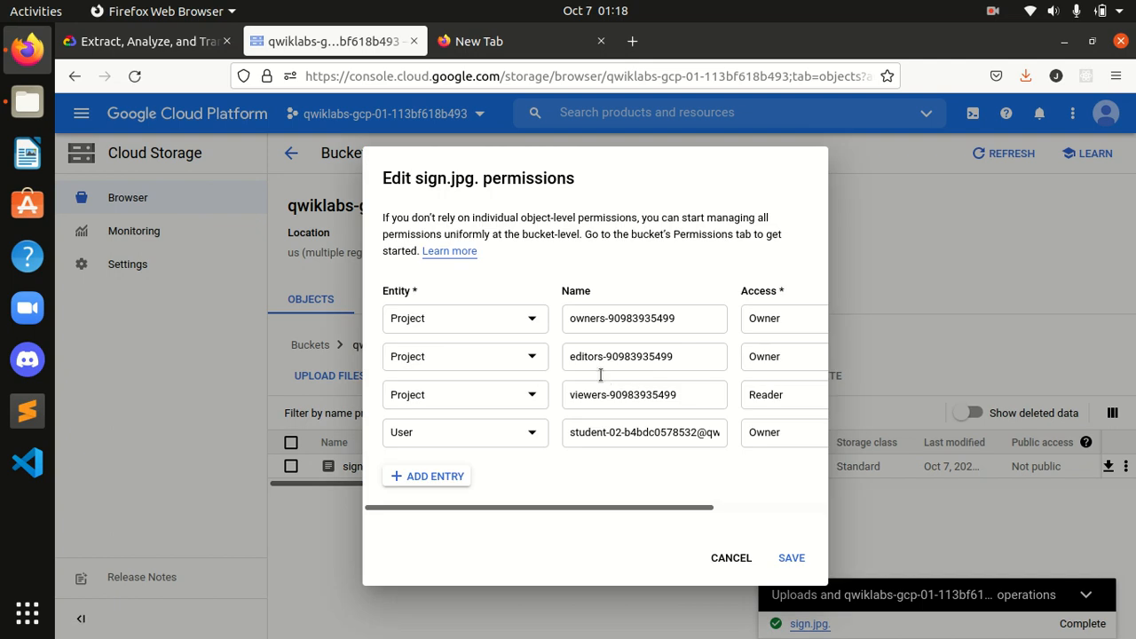
left_click(444, 483)
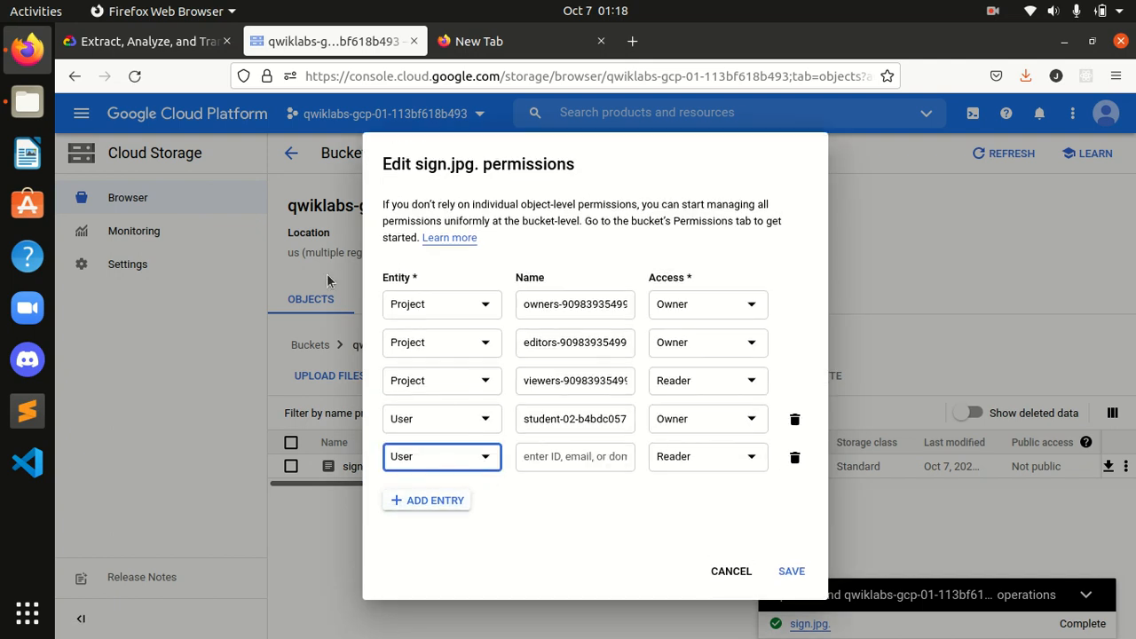
Set the new permission entry to Public for allUsers with Reader access, as the lab specifies, and save the permissions
left_click(120, 41)
scroll(450, 438, "down", 2)
left_click(346, 39)
left_click(439, 468)
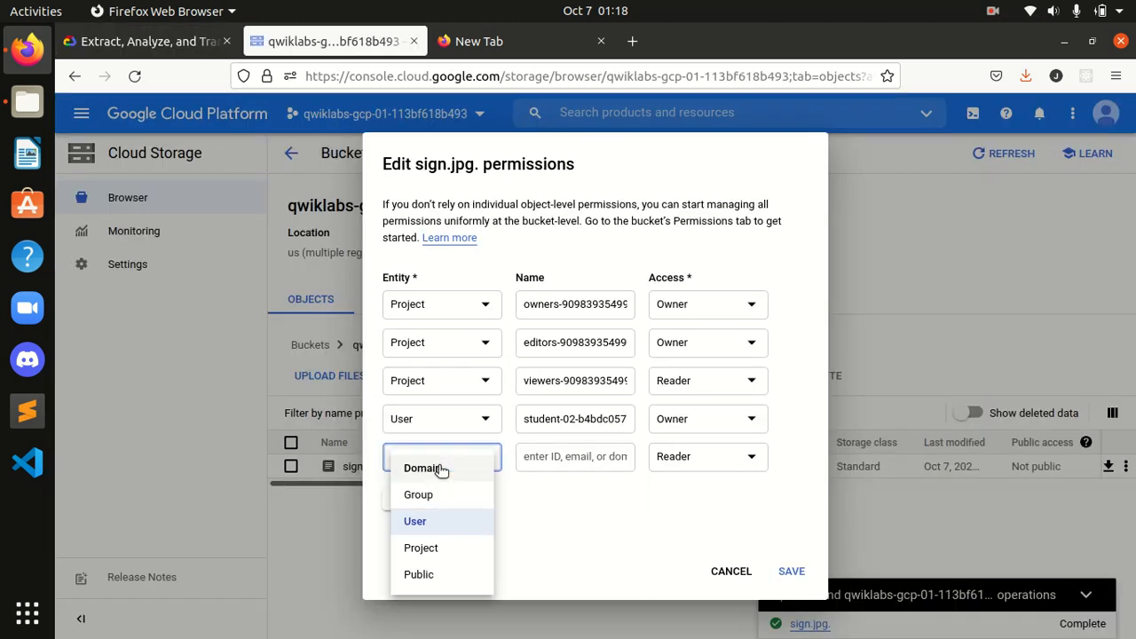
left_click(429, 573)
left_click(705, 504)
left_click(705, 505)
left_click(605, 568)
left_click(151, 41)
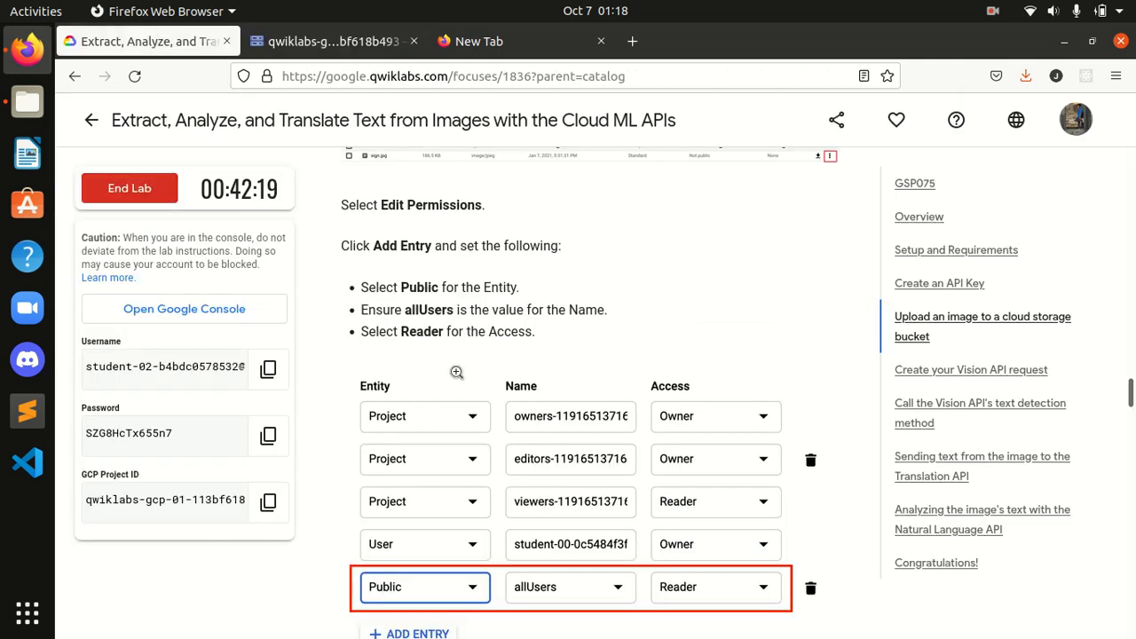
scroll(464, 371, "down", 5)
scroll(468, 365, "down", 4)
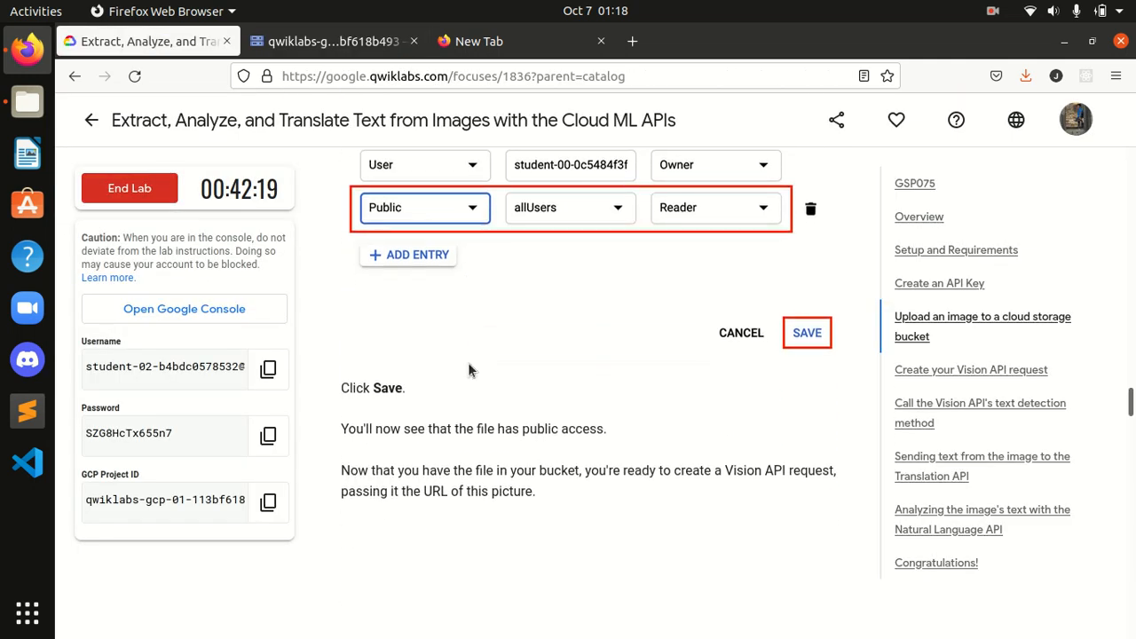
left_click(328, 41)
left_click(788, 608)
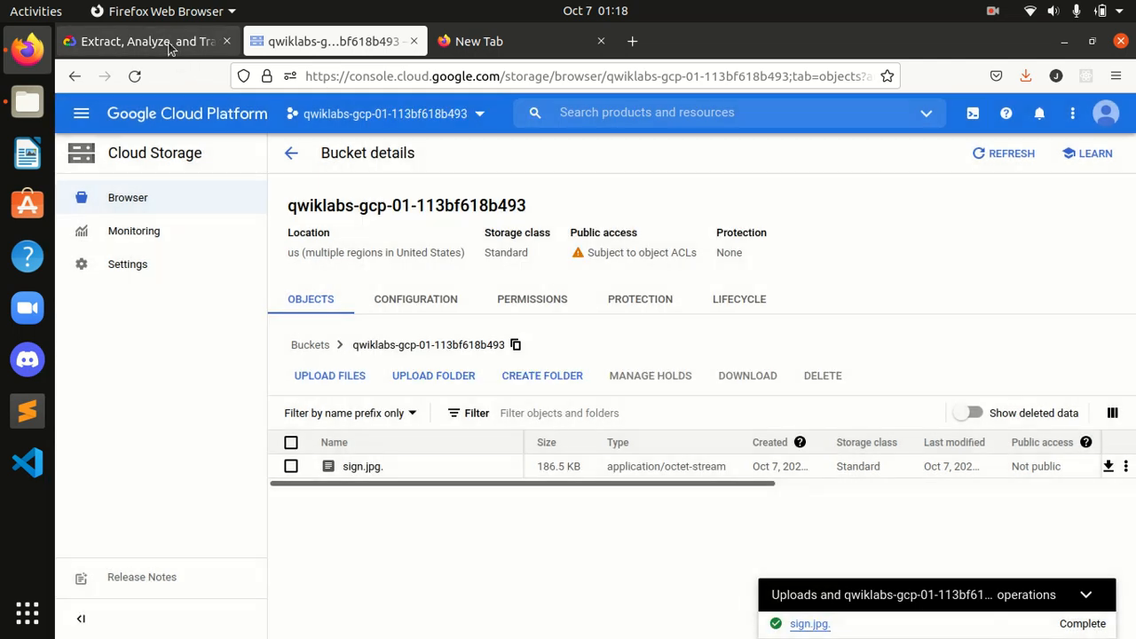
Read the lab's section on creating the Vision API request and open Cloud Shell in the console
left_click(169, 43)
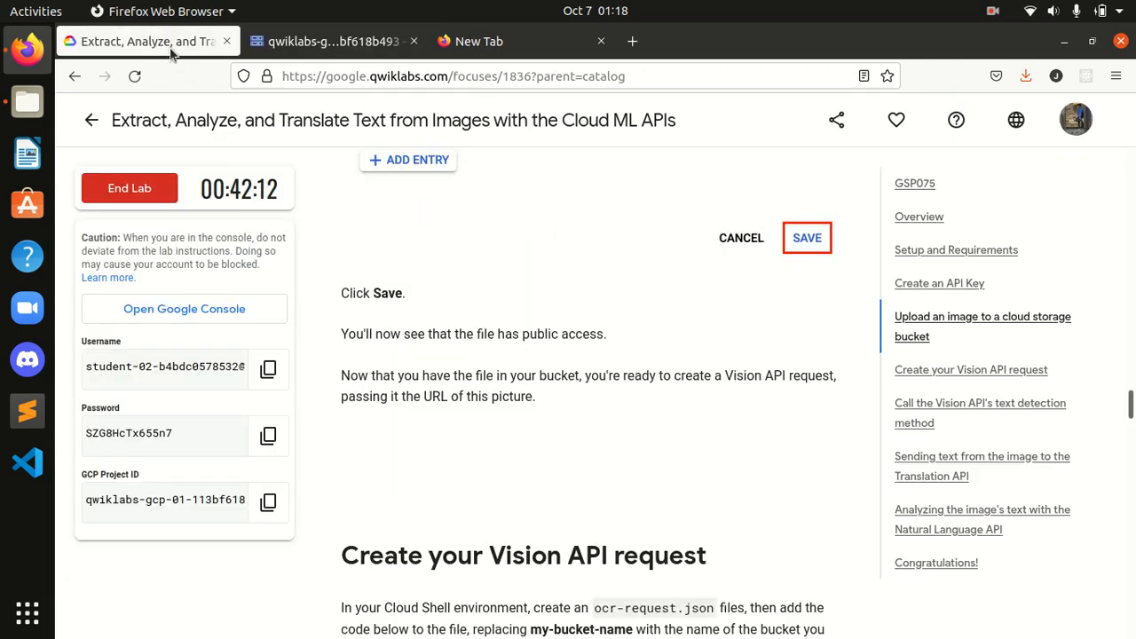
scroll(510, 436, "down", 8)
scroll(510, 436, "down", 2)
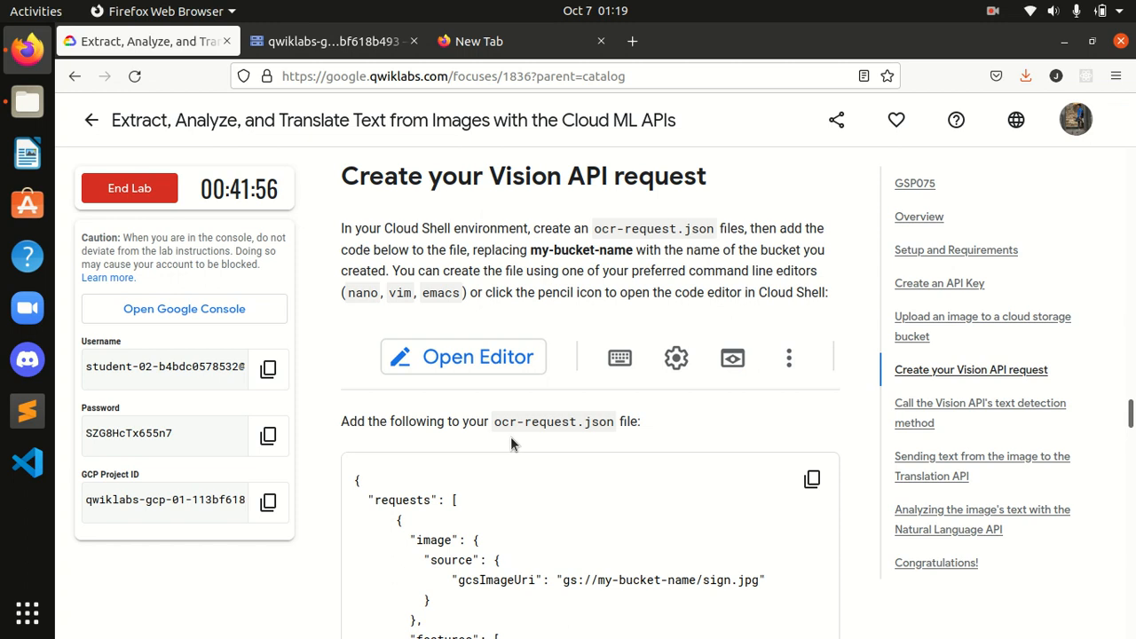
left_click(330, 40)
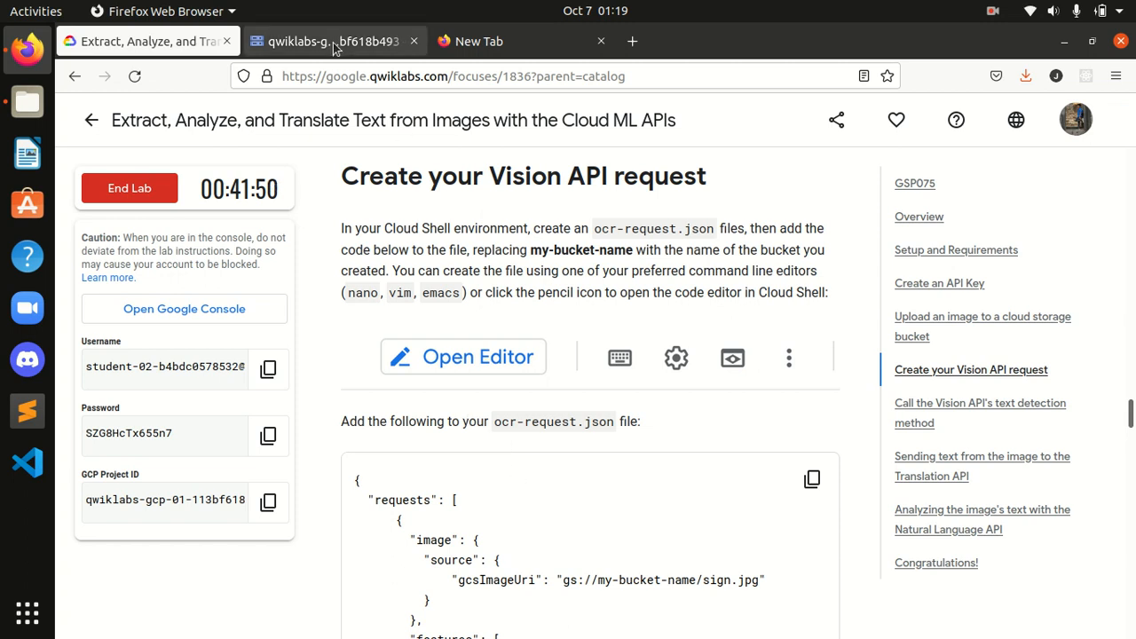
left_click(972, 113)
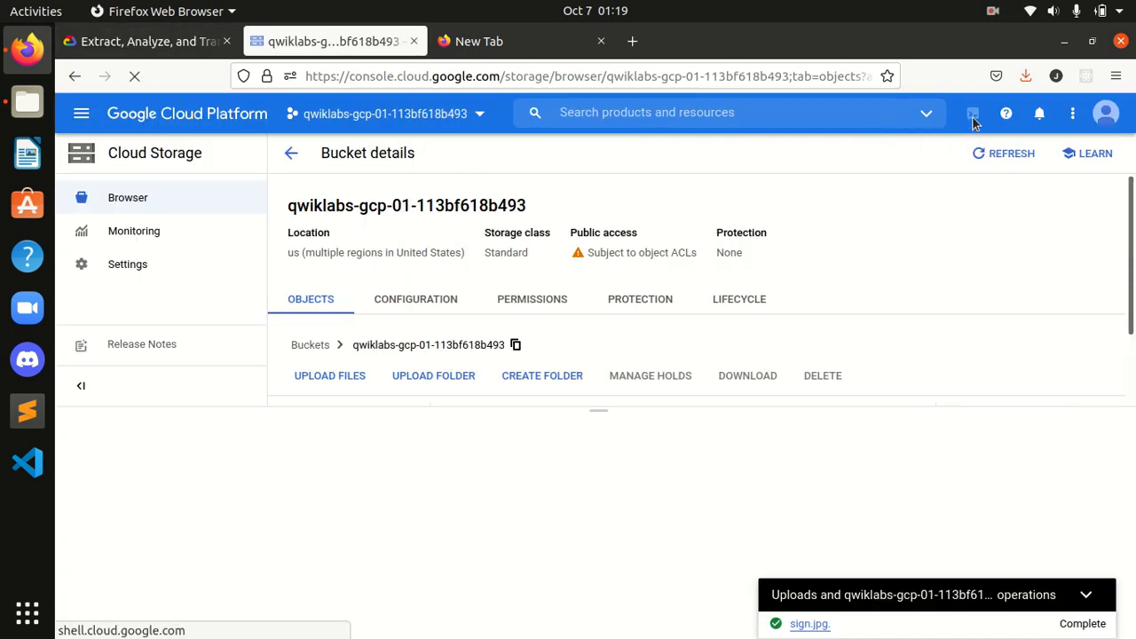
Review the request JSON in the lab and copy the file name ocr-request.json from the instructions
left_click(160, 42)
left_click_drag(585, 229, 709, 229)
scroll(545, 327, "down", 2)
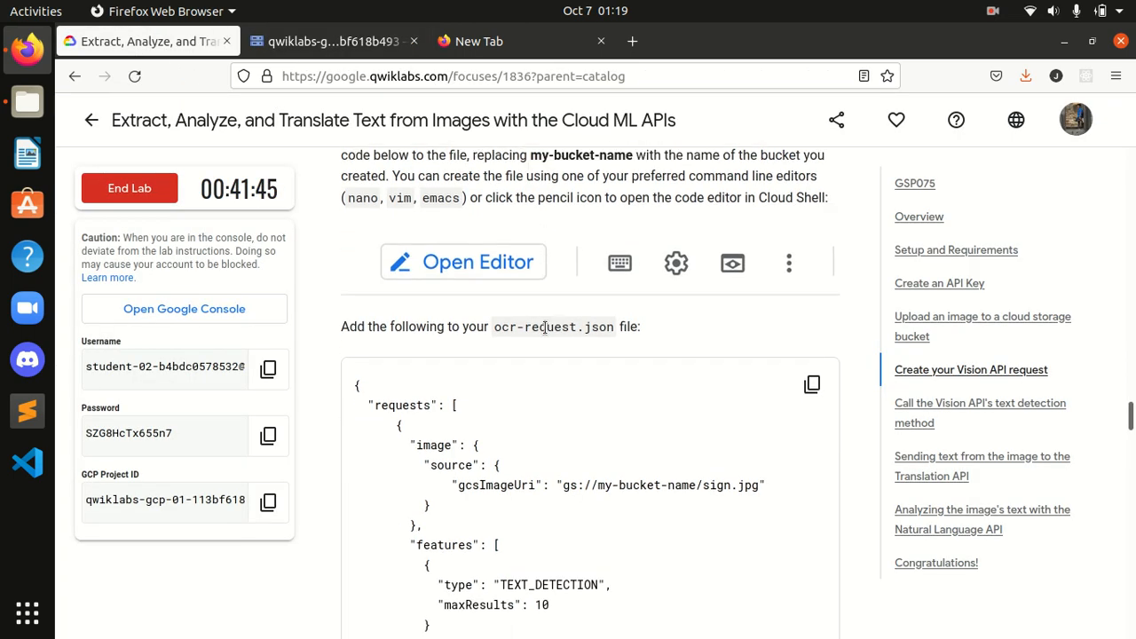
scroll(859, 447, "down", 6)
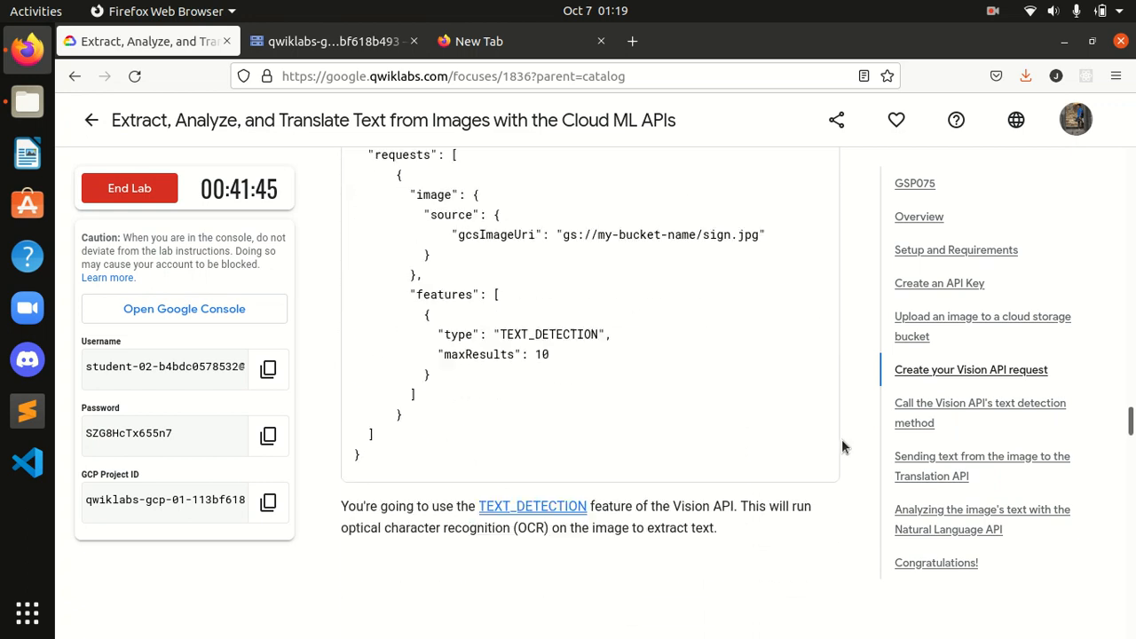
scroll(612, 415, "up", 4)
scroll(611, 415, "down", 5)
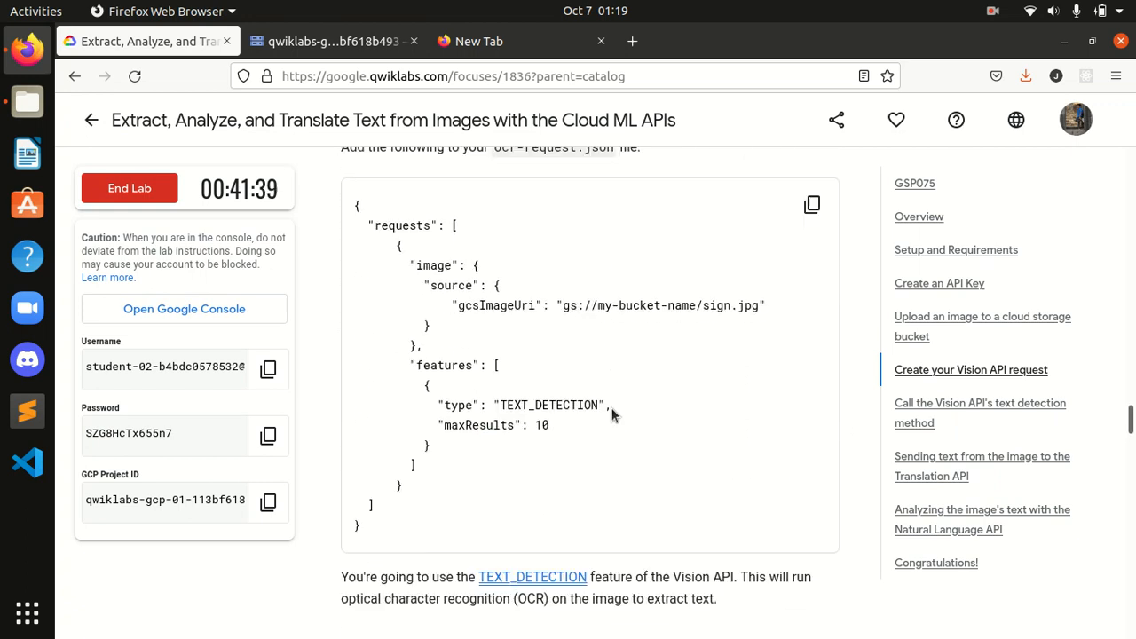
scroll(611, 414, "up", 10)
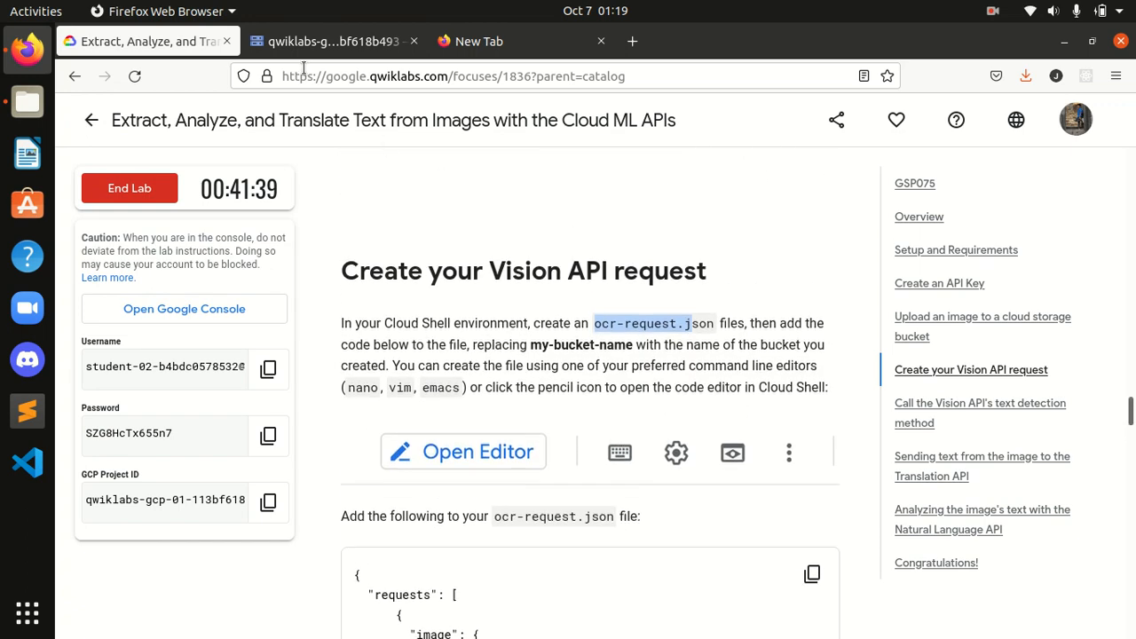
left_click(667, 337)
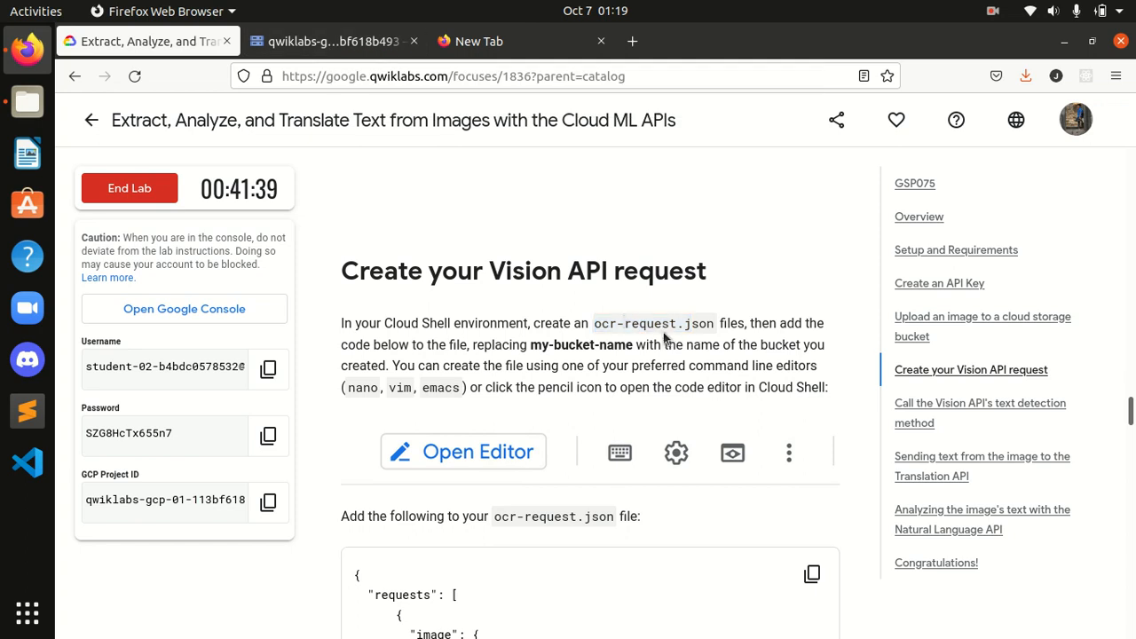
left_click_drag(596, 322, 715, 331)
key("ctrl+c")
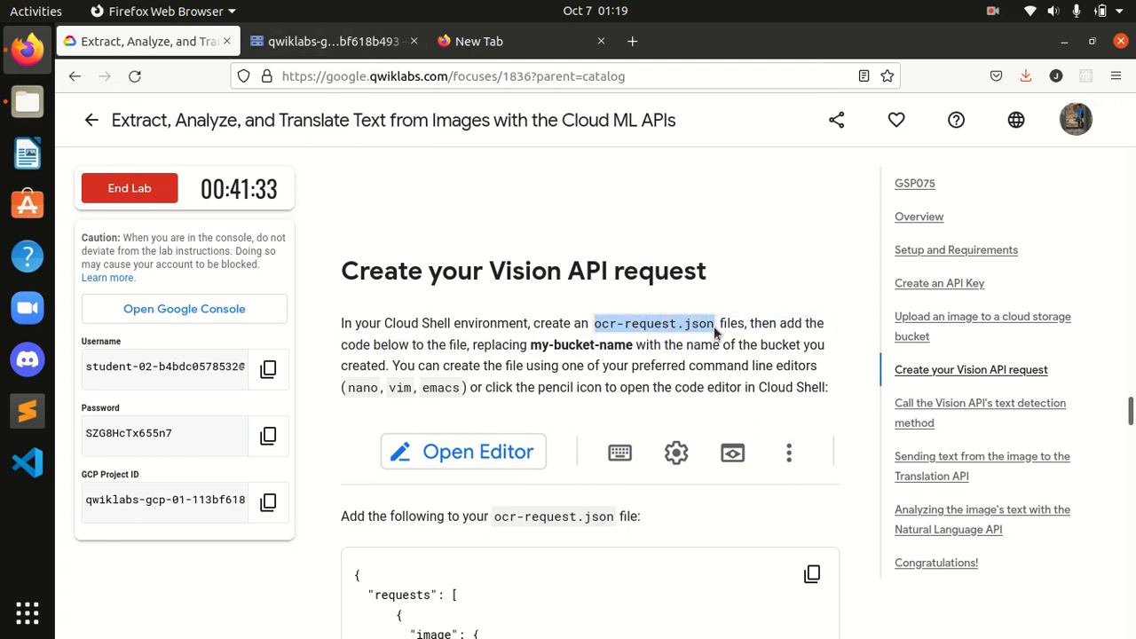
Enlarge the Cloud Shell terminal in the console and open ocr-request.json in nano
left_click(330, 41)
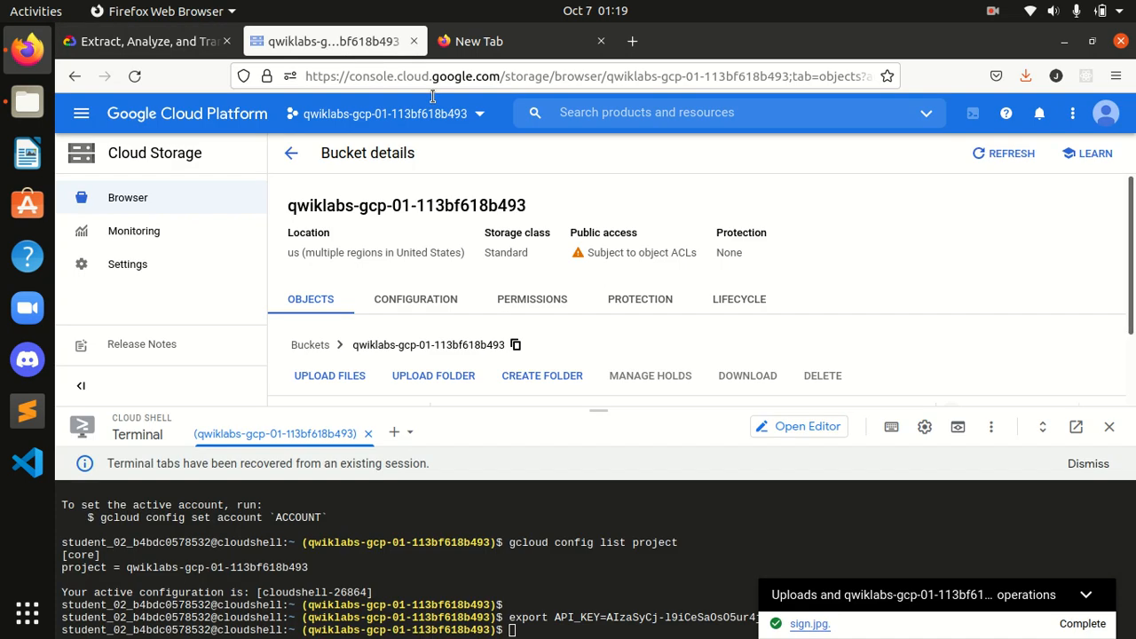
left_click(1085, 594)
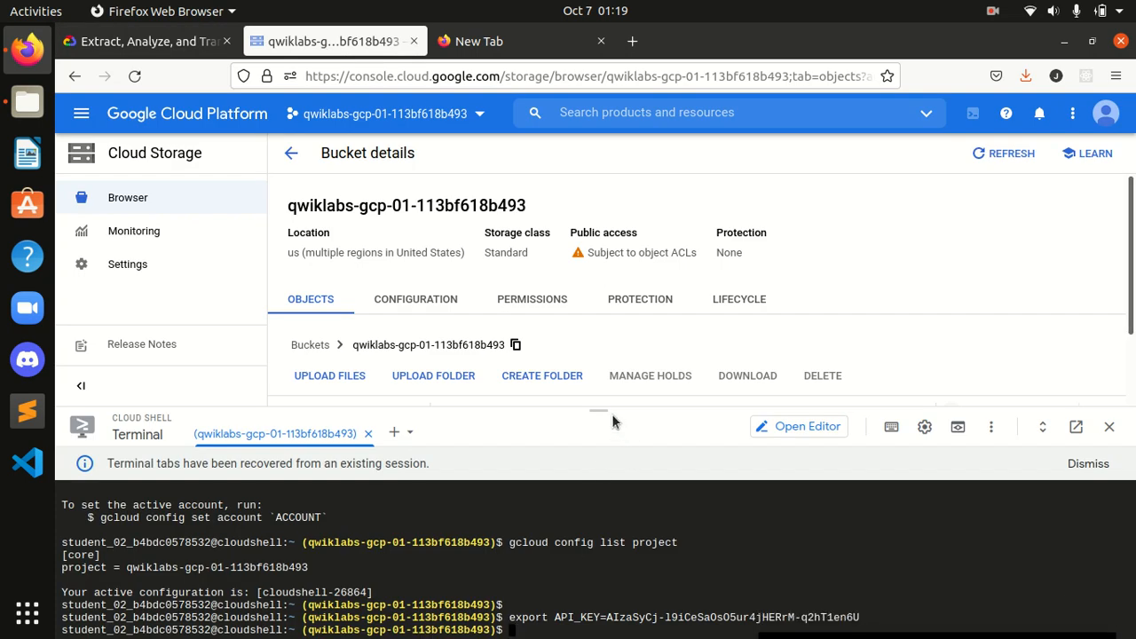
left_click_drag(599, 410, 599, 305)
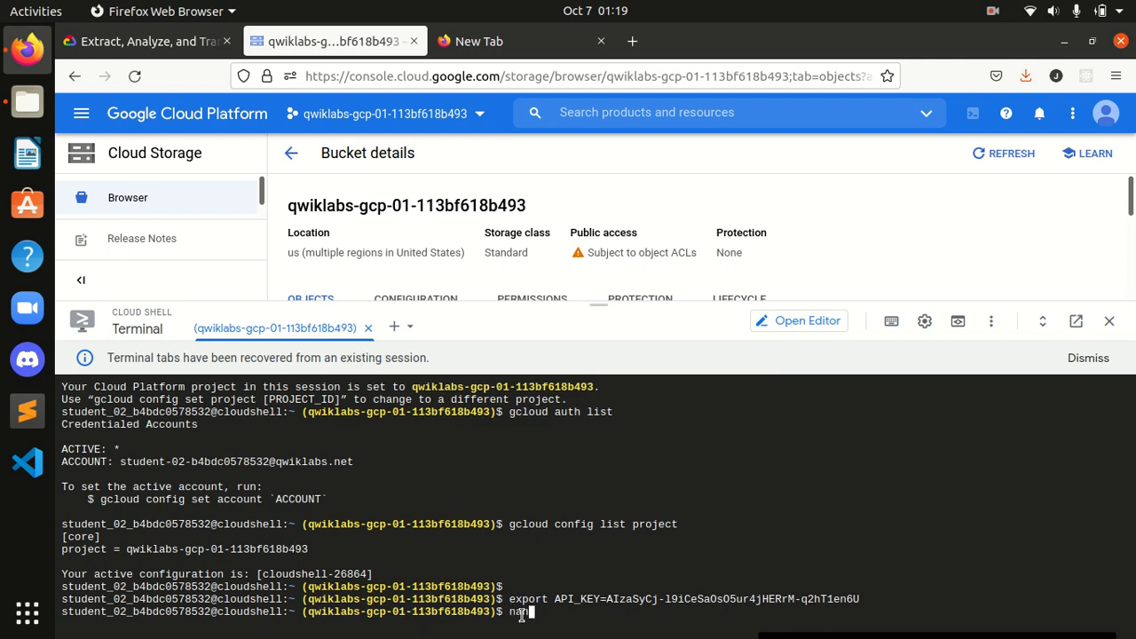
key("ctrl+v")
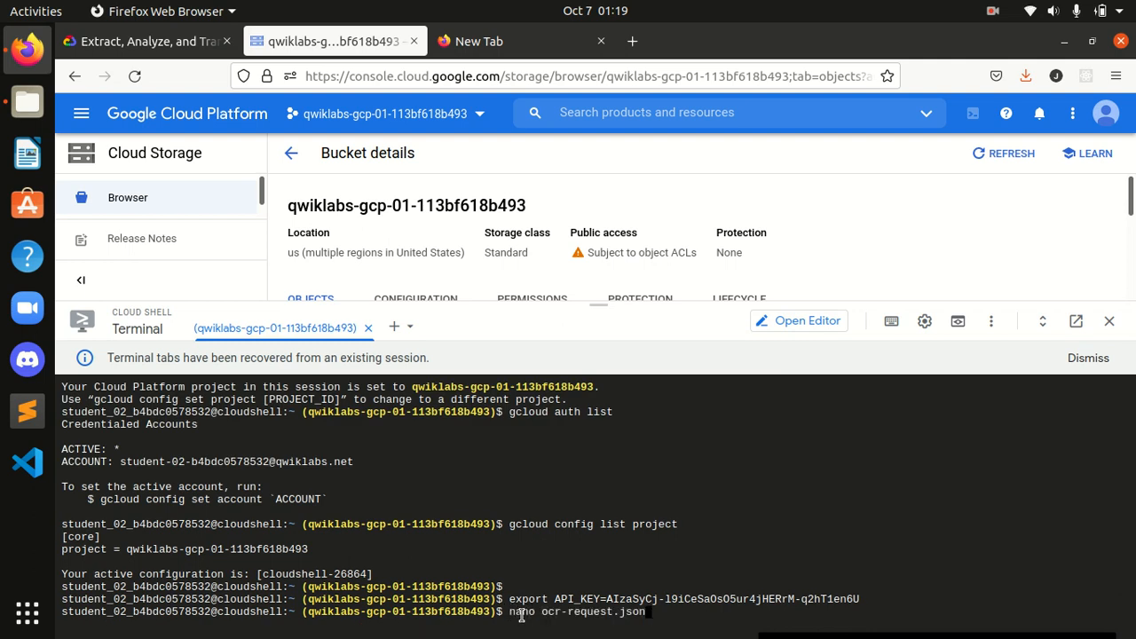
Copy the lab's TEXT_DETECTION request JSON into ocr-request.json, save the file under the same name and exit the editor
left_click(213, 43)
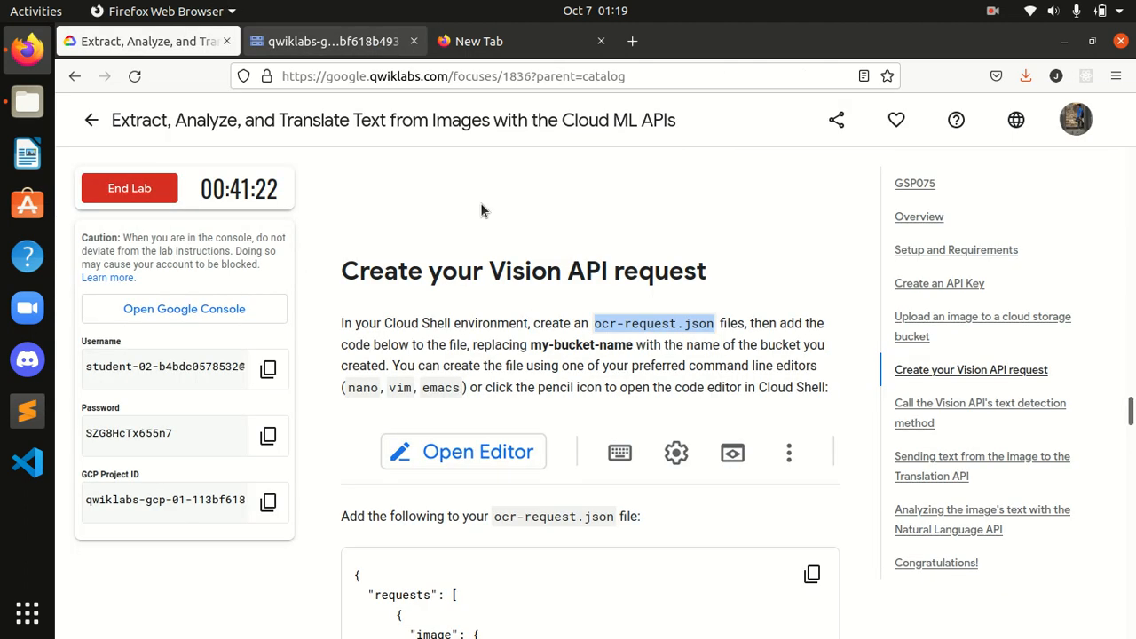
scroll(745, 499, "down", 5)
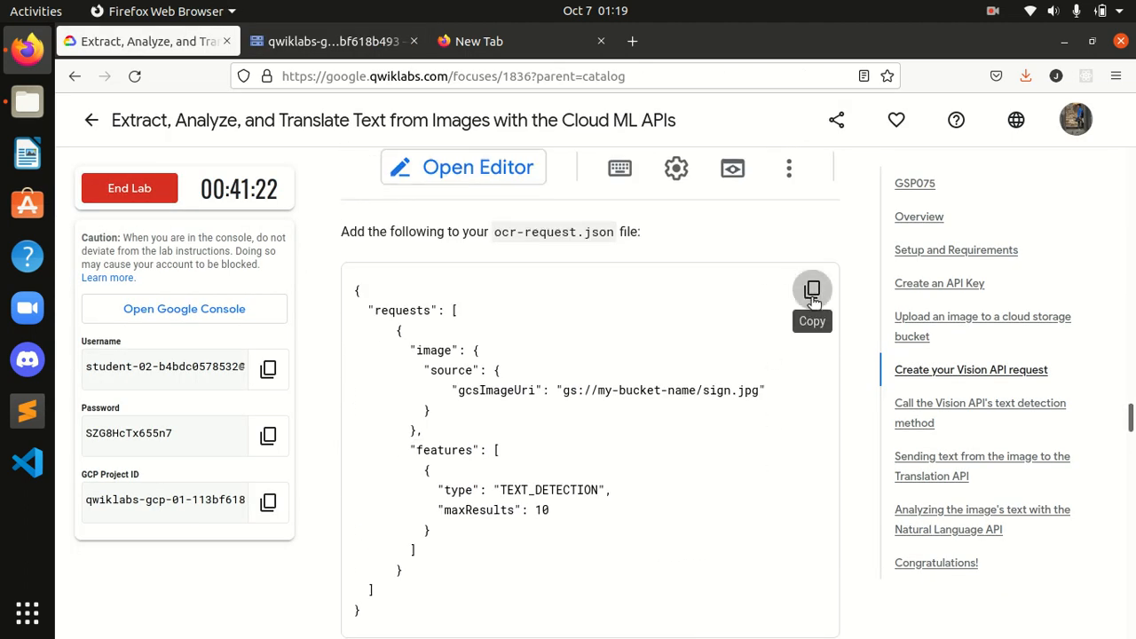
left_click(812, 289)
left_click(333, 41)
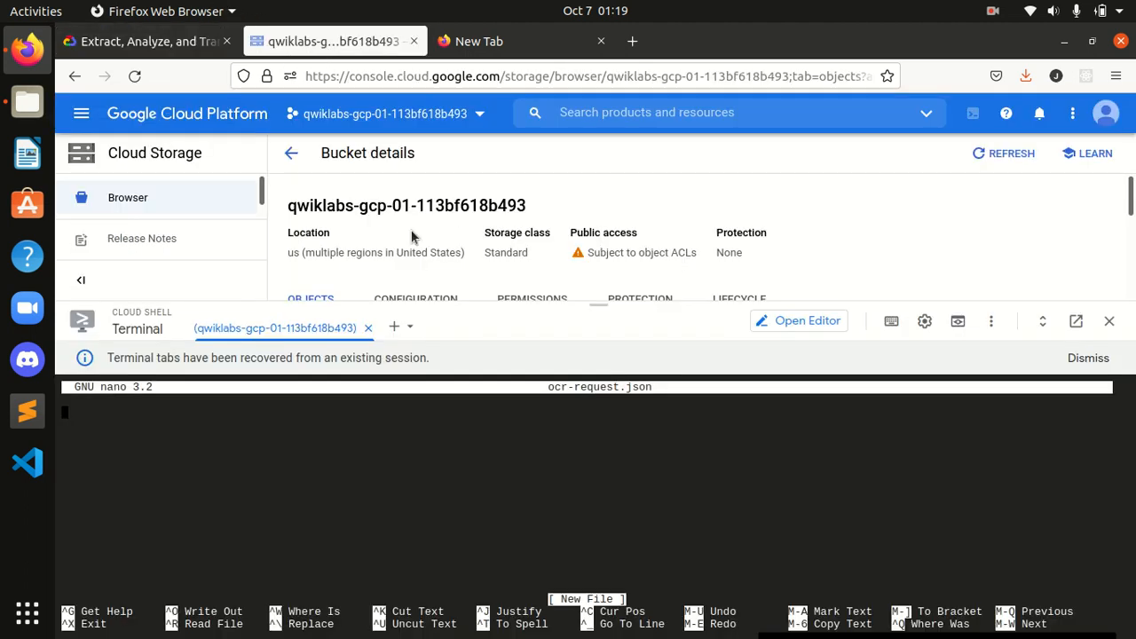
key("ctrl+v")
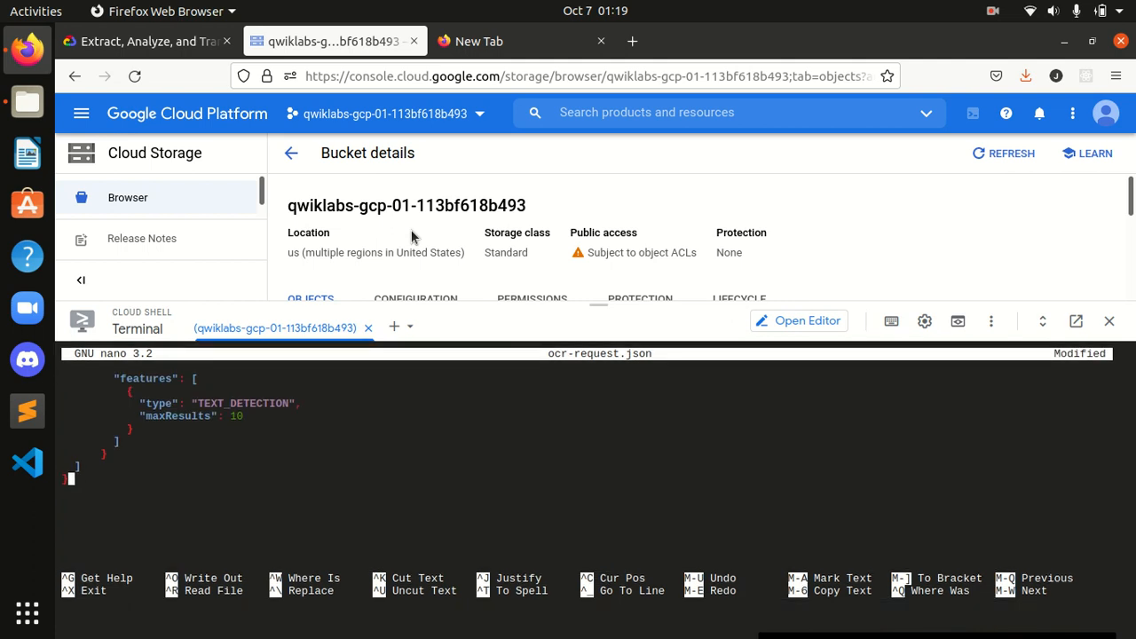
key("ctrl+x")
key("y")
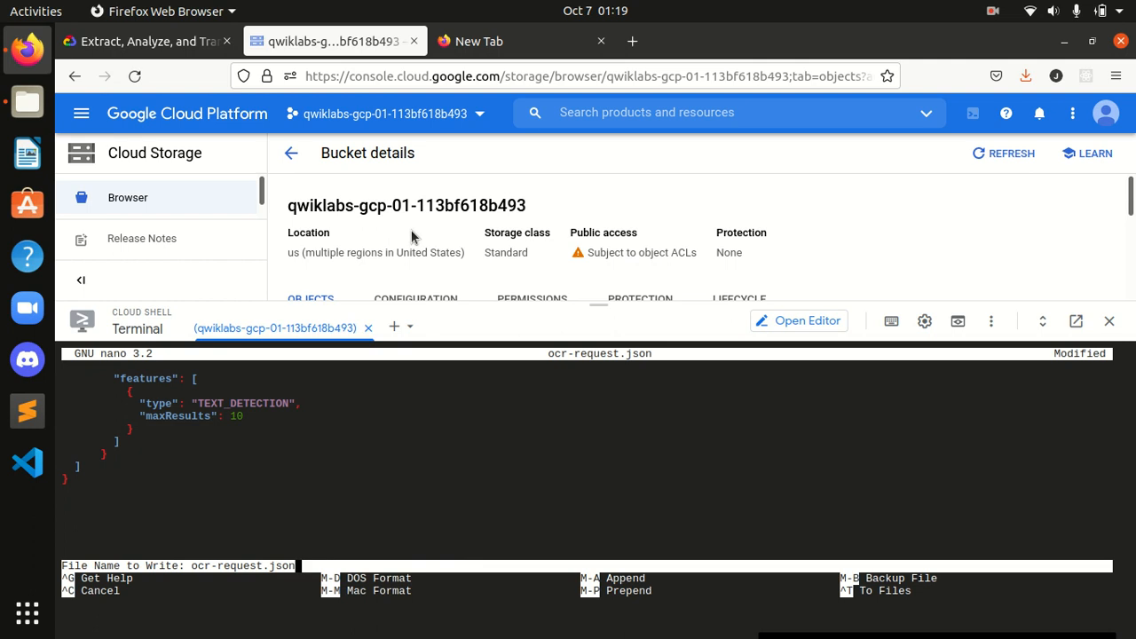
key("Return")
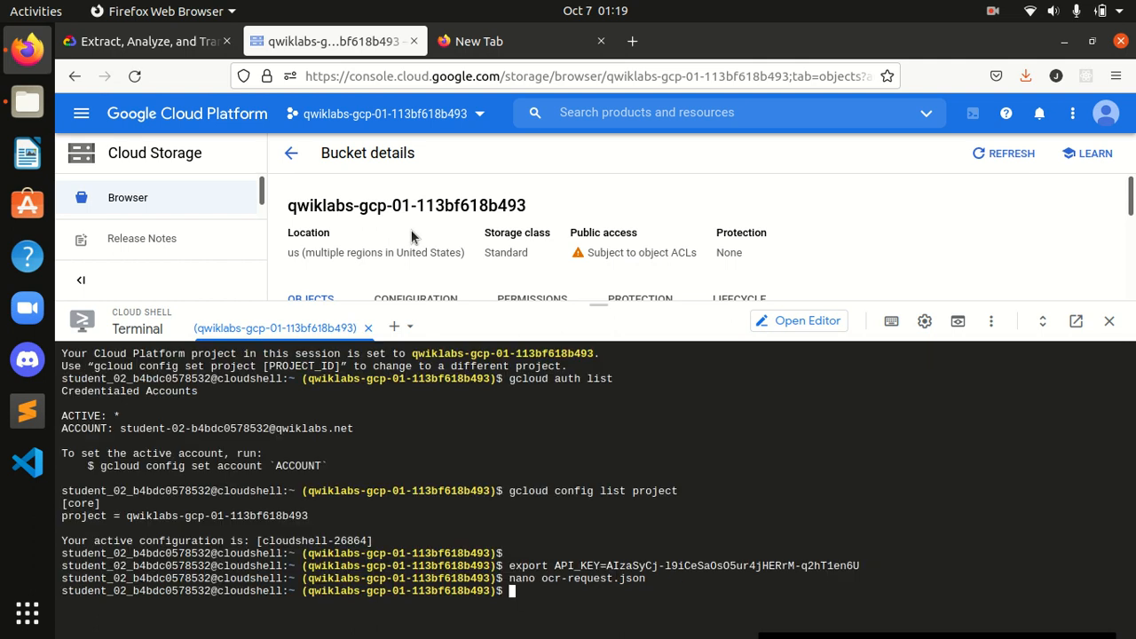
Copy the lab's curl command that posts ocr-request.json to the Vision API images:annotate endpoint and run it in Cloud Shell
left_click(112, 45)
scroll(440, 368, "down", 4)
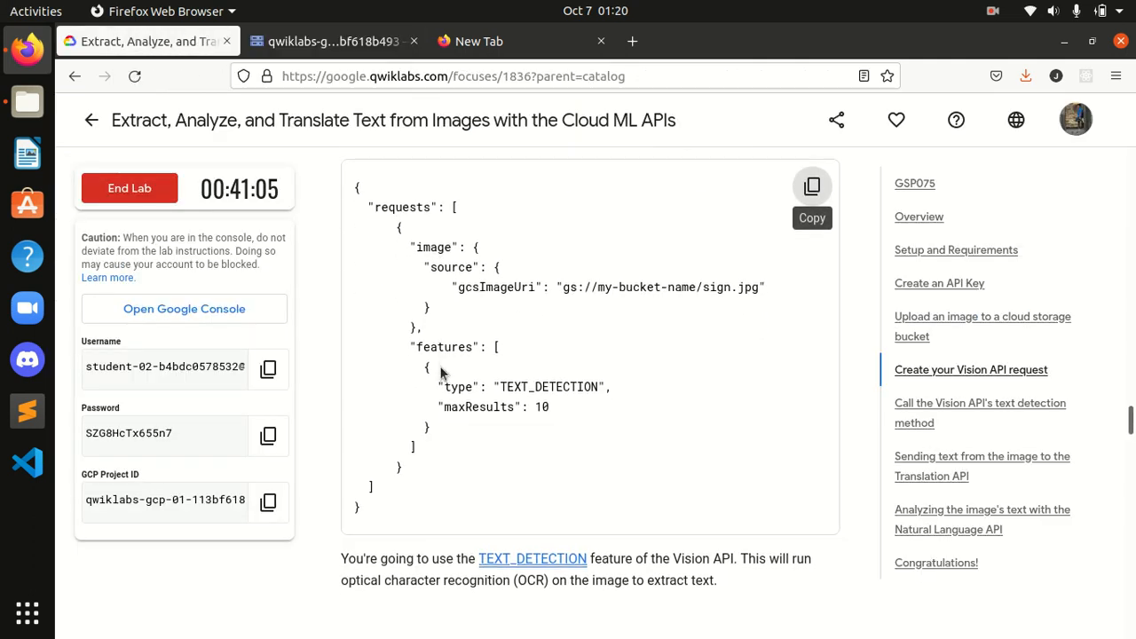
scroll(439, 365, "down", 1)
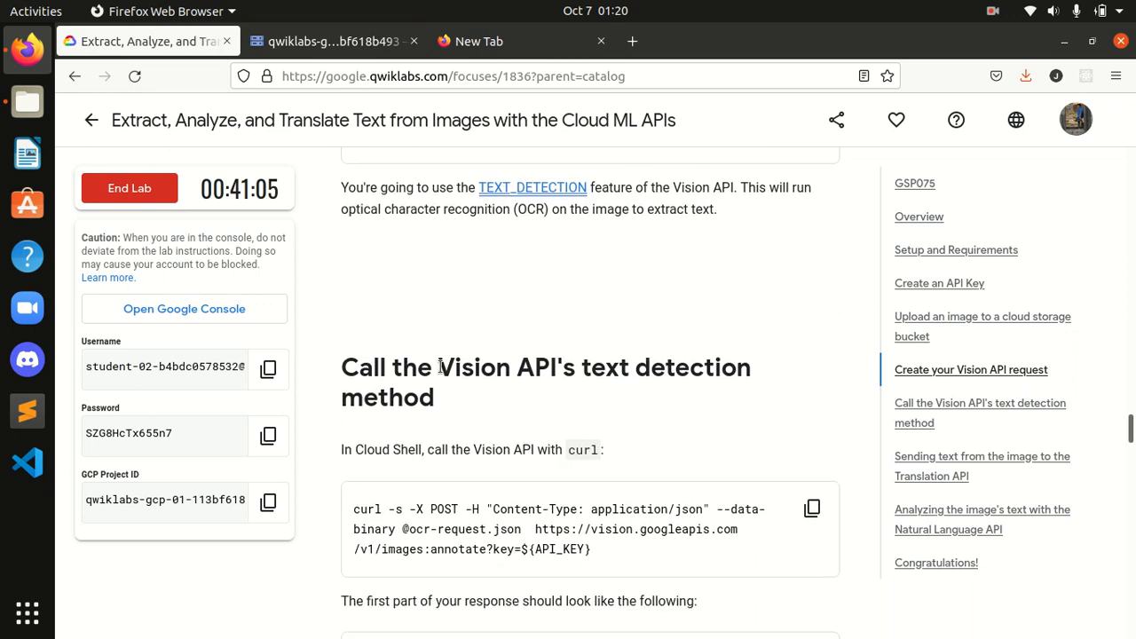
scroll(441, 368, "down", 1)
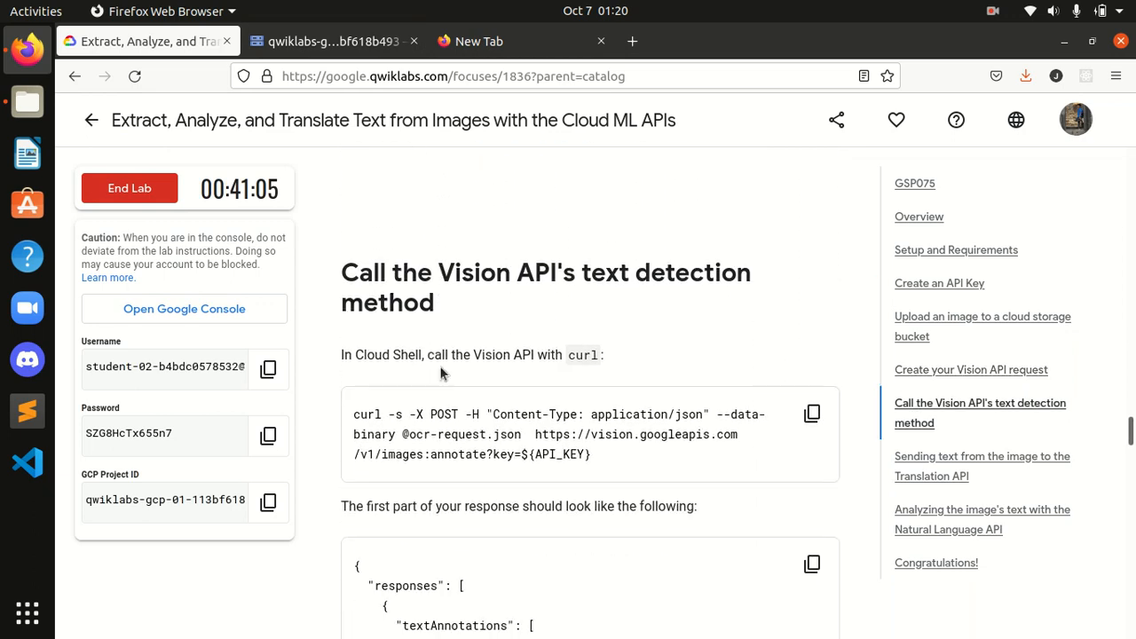
scroll(627, 371, "down", 1)
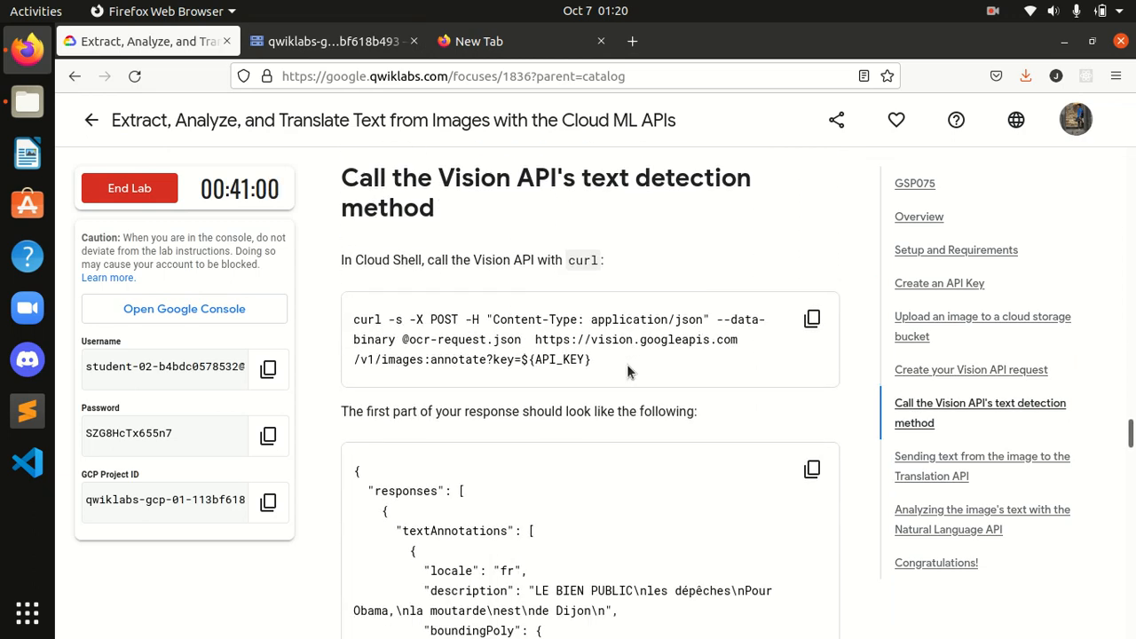
left_click(812, 318)
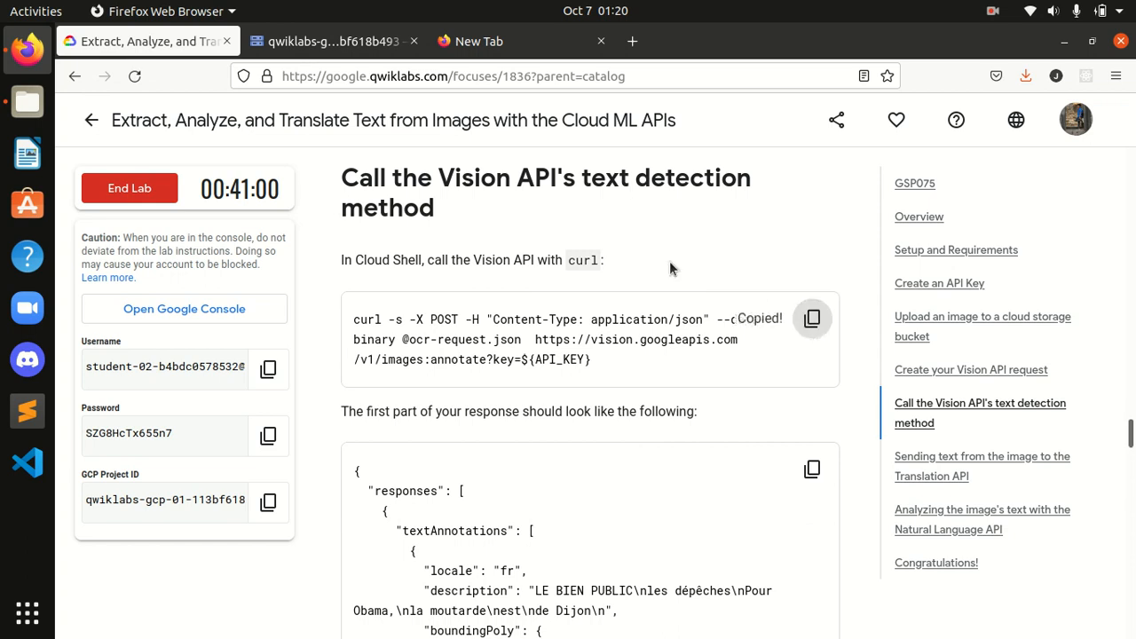
left_click(333, 41)
key("ctrl+v")
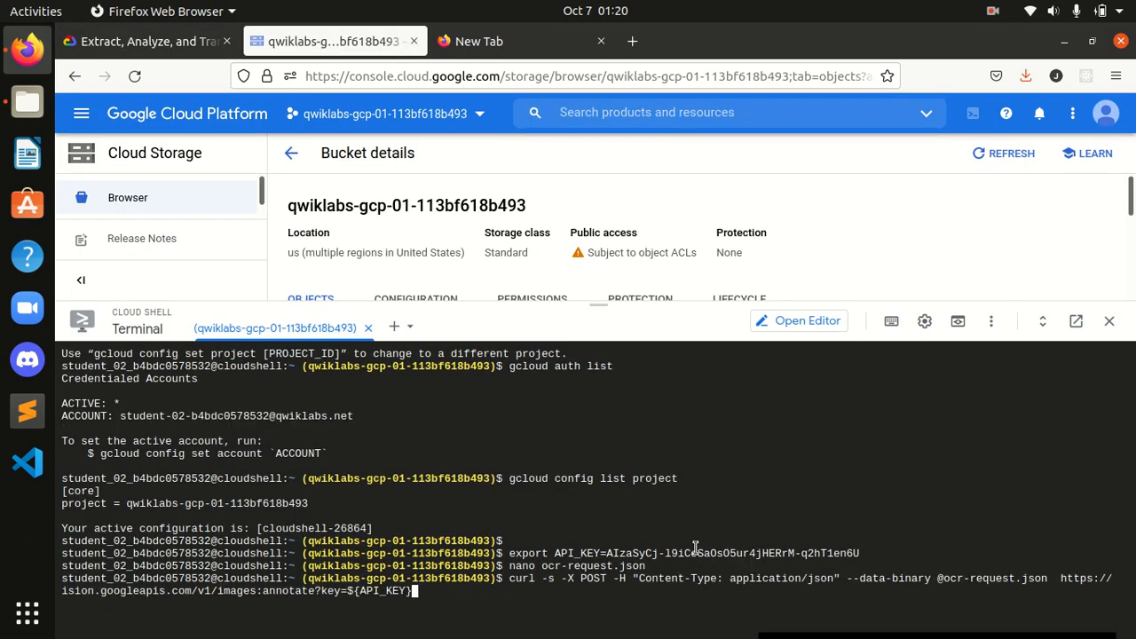
key("Return")
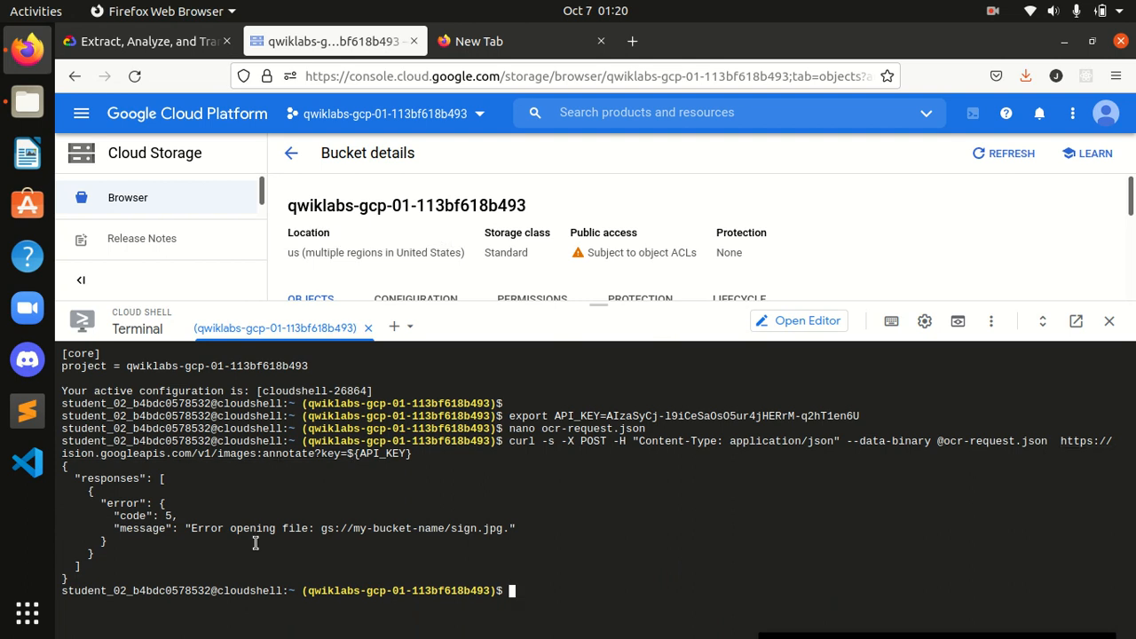
Copy the lab's curl command that saves the Vision API response to ocr-response.json and run it in Cloud Shell
left_click(149, 41)
scroll(446, 473, "down", 4)
scroll(448, 473, "down", 7)
scroll(476, 409, "down", 7)
scroll(475, 409, "down", 4)
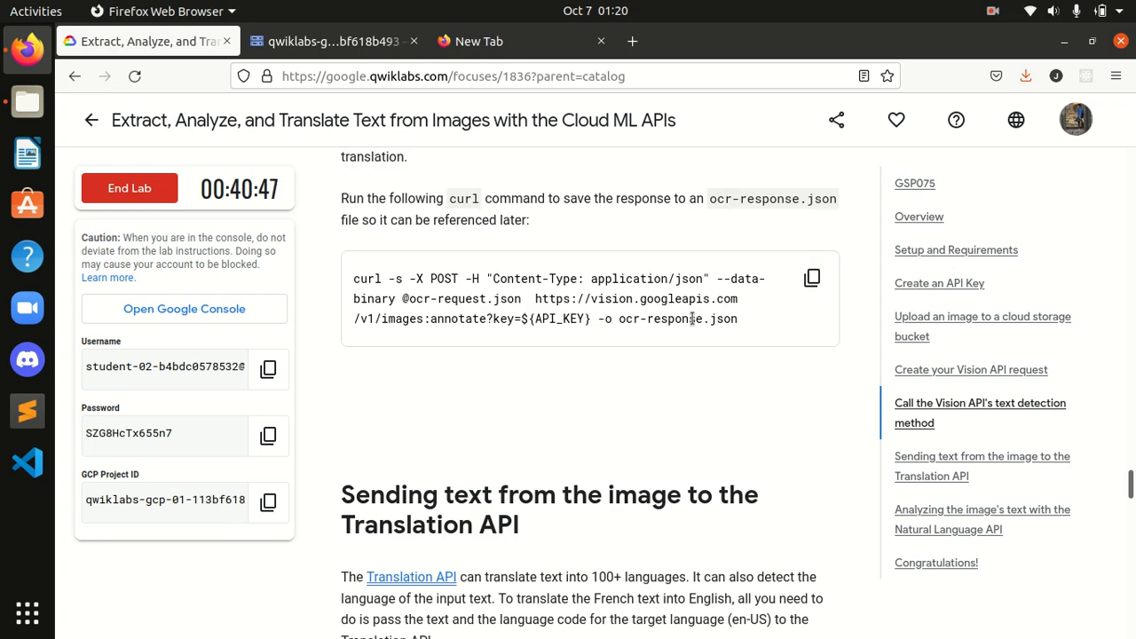
left_click(813, 279)
left_click(333, 41)
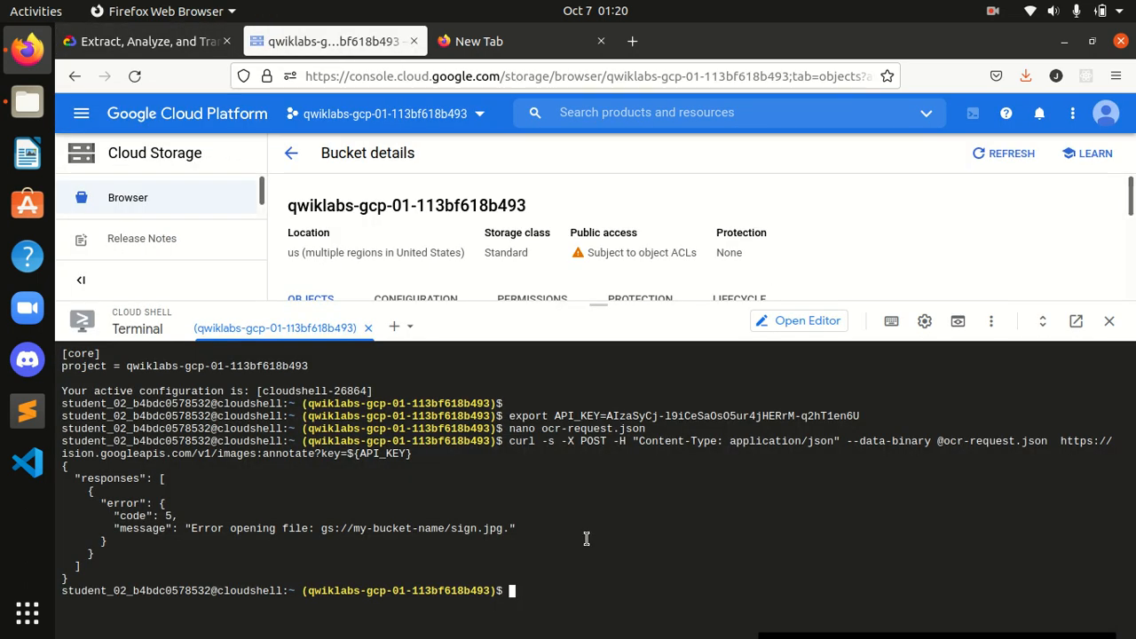
key("ctrl+v")
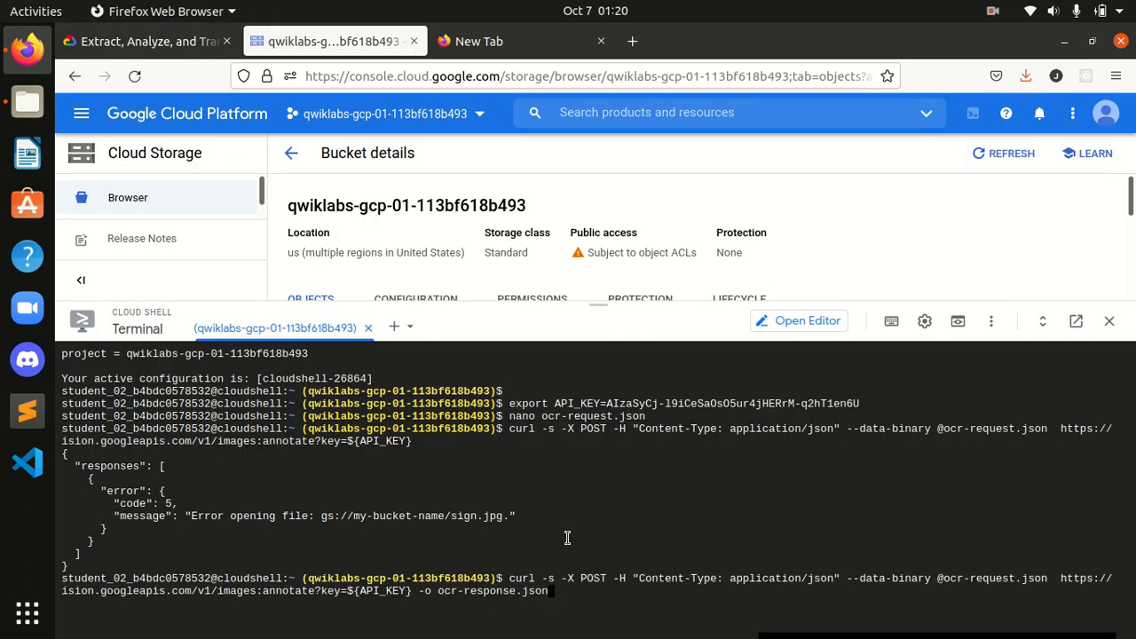
key("Return")
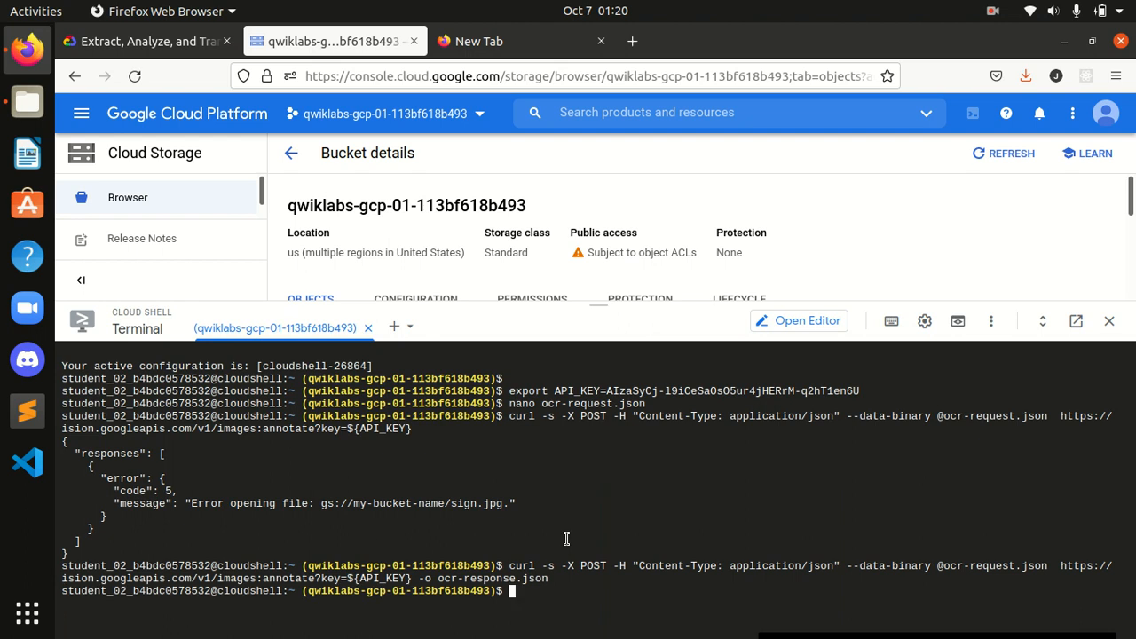
Read the lab's instructions on sending the image text to the Translation API
left_click(146, 41)
scroll(467, 404, "down", 5)
scroll(467, 404, "down", 2)
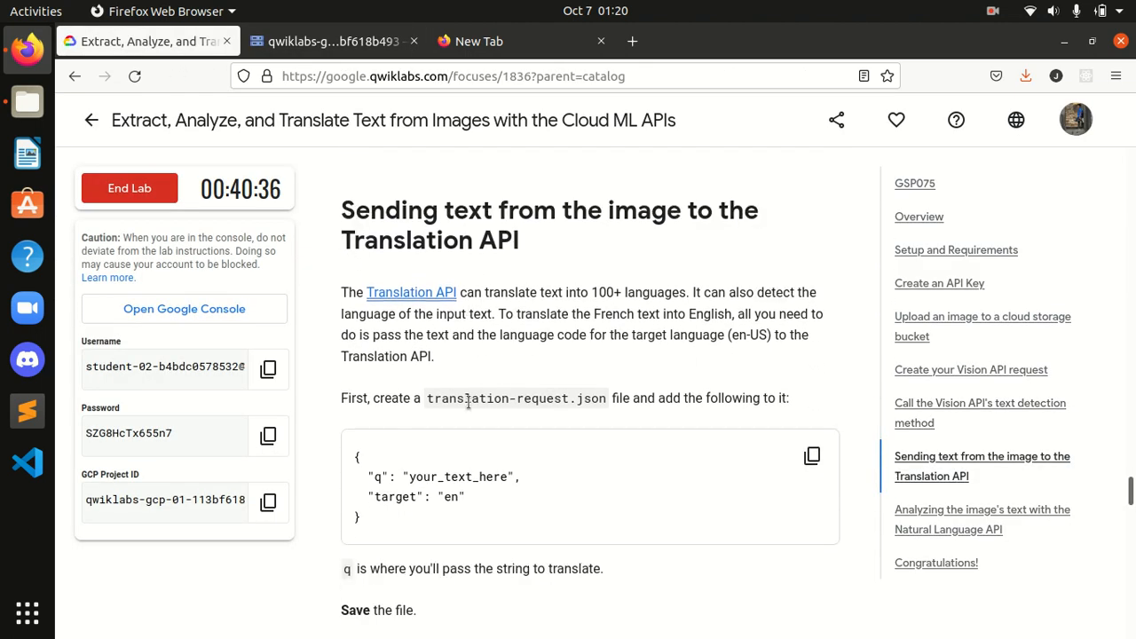
scroll(467, 402, "down", 2)
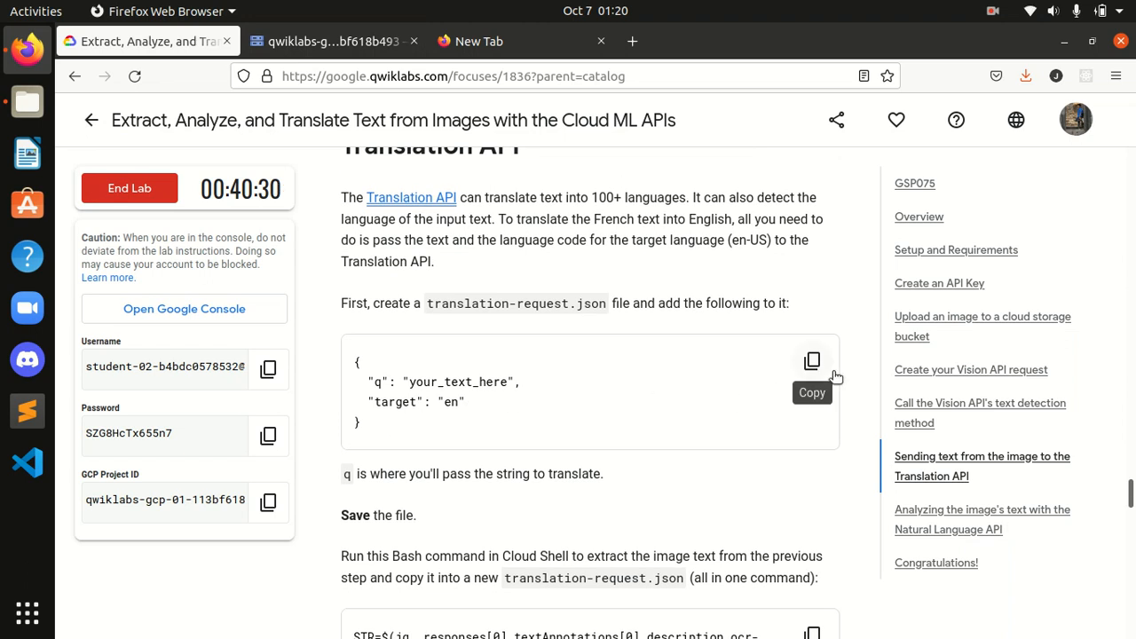
left_click(811, 361)
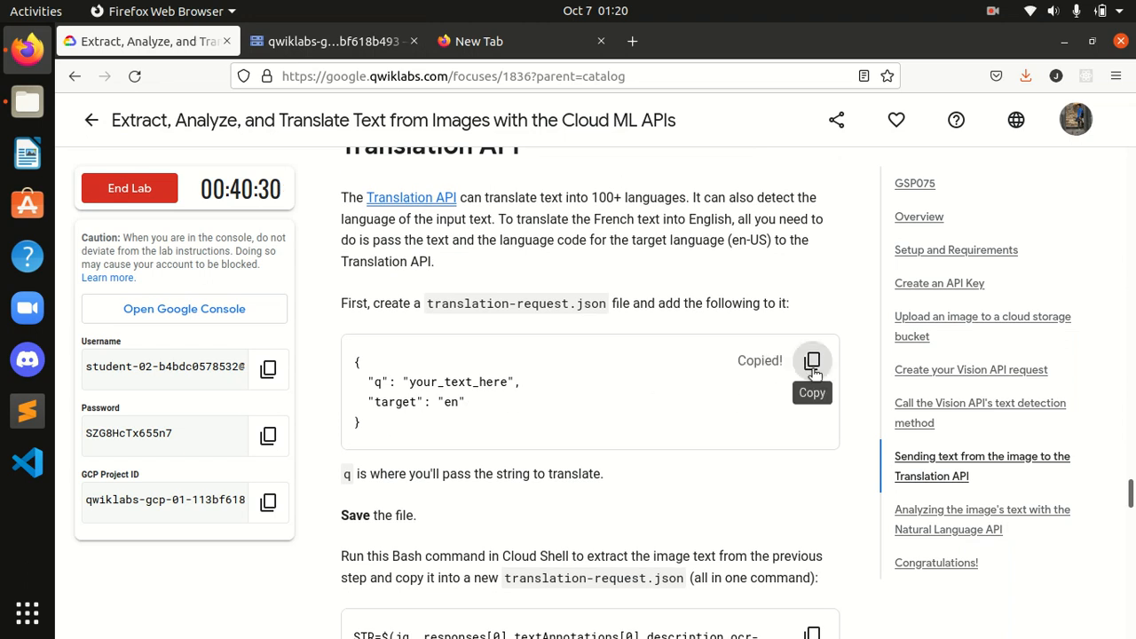
left_click(307, 40)
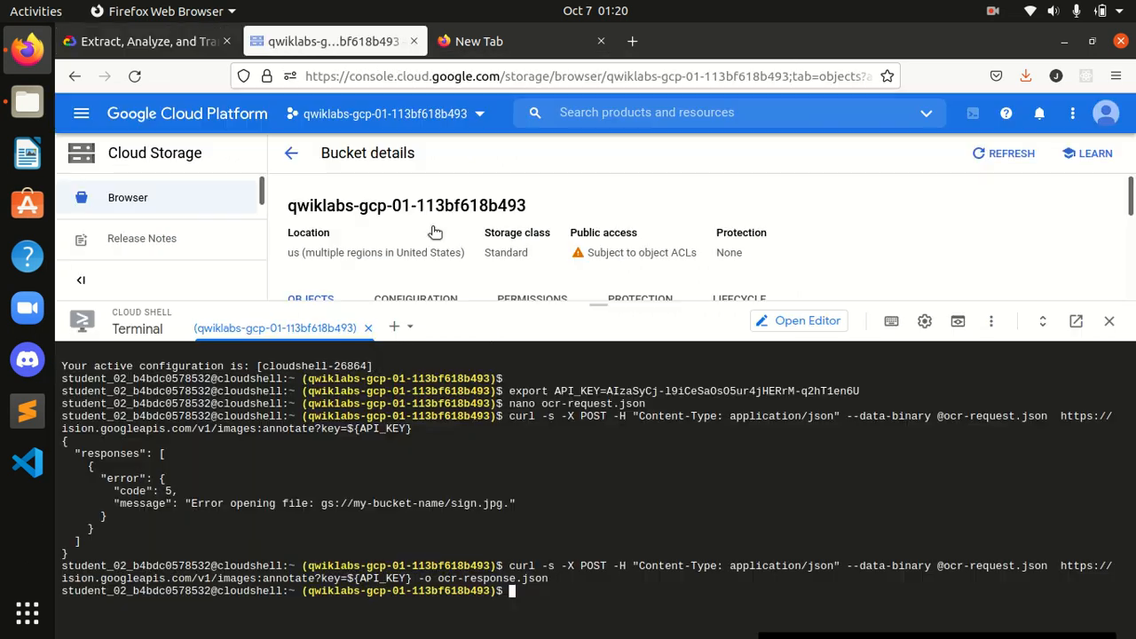
left_click(170, 40)
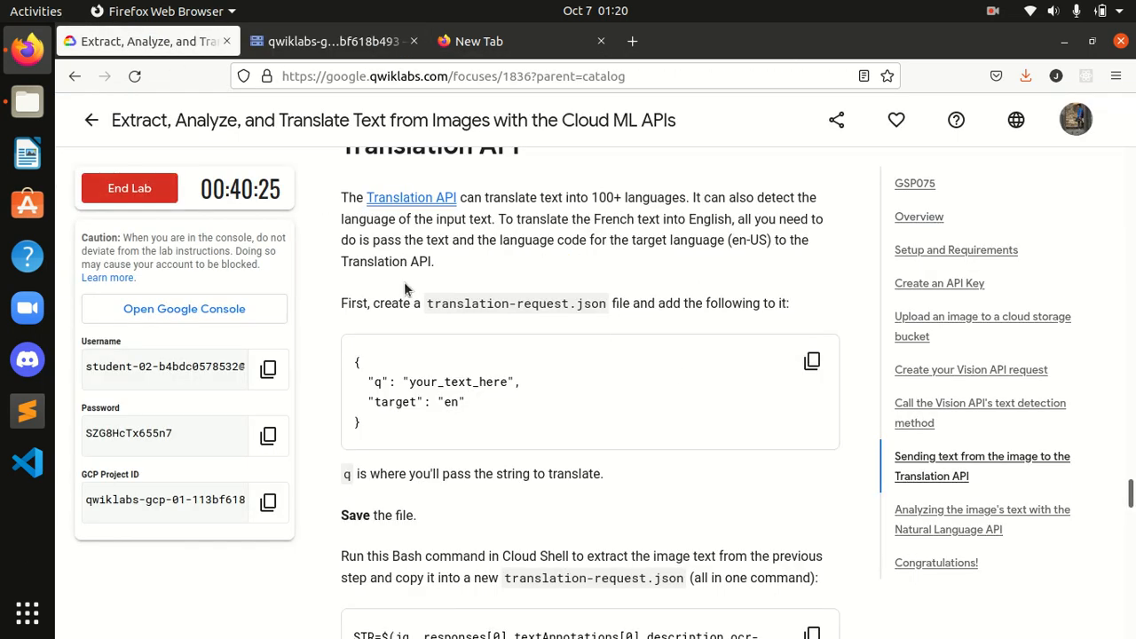
Take the file name translation-request.json from the lab and open it as a new file with nano in Cloud Shell
left_click_drag(427, 302, 606, 307)
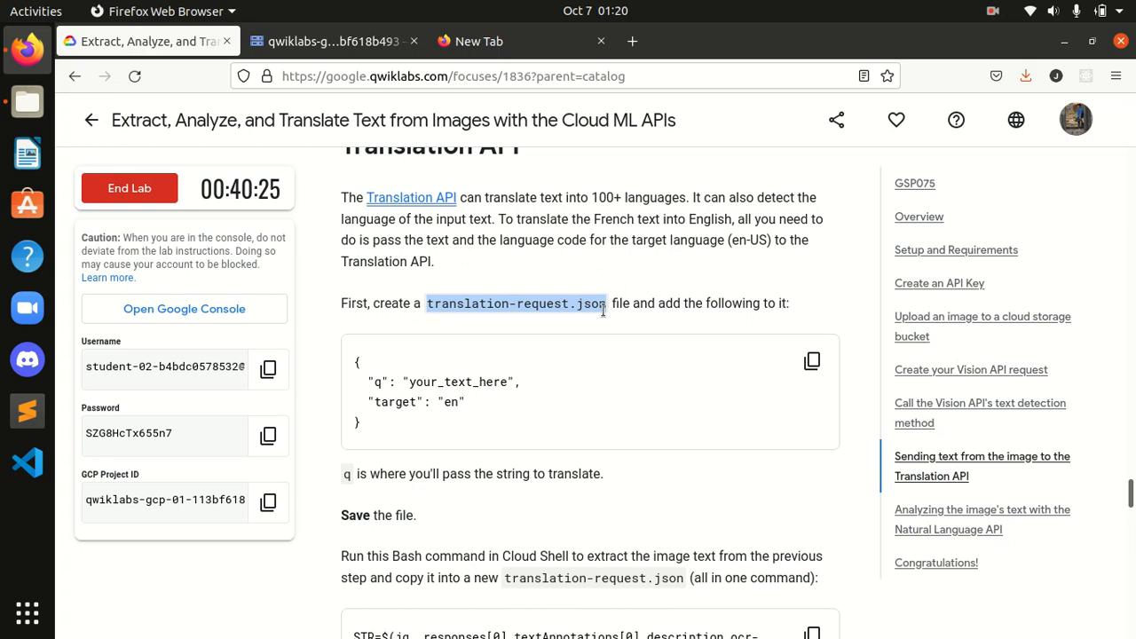
left_click(355, 49)
type("nan")
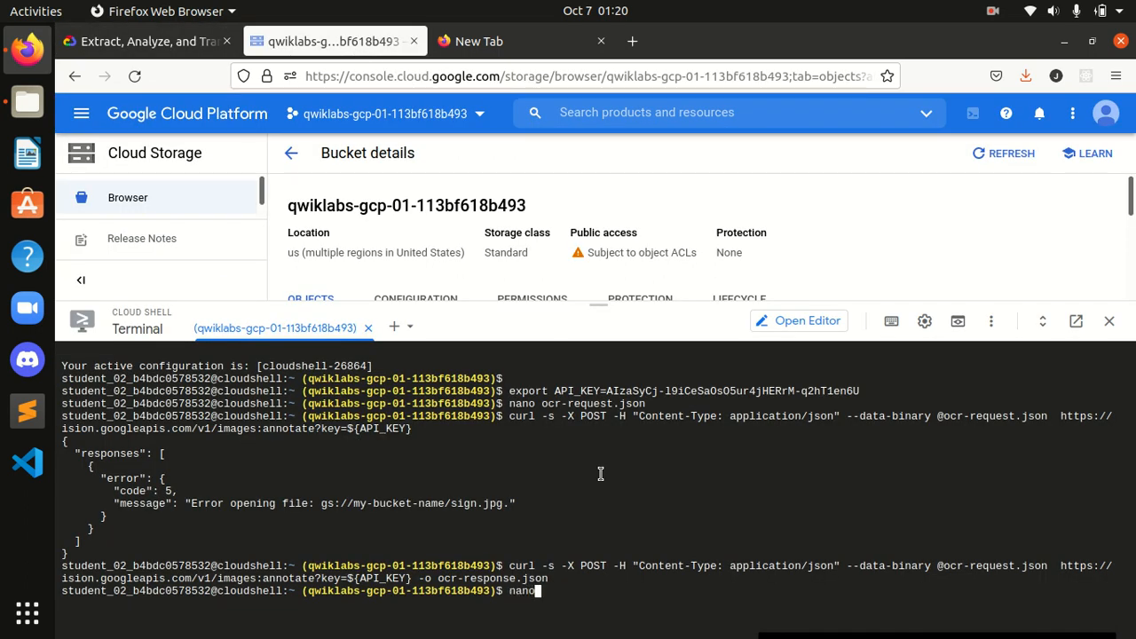
type("o")
middle_click(600, 474)
key("Return")
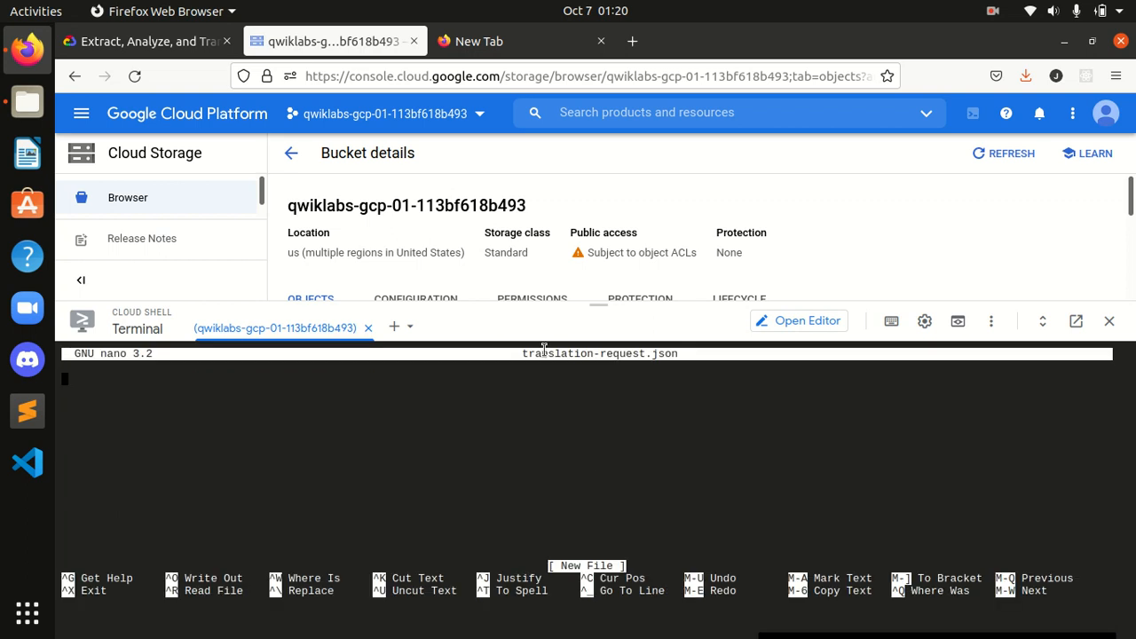
Copy the lab's JSON with "q": "your_text_here" and "target": "en" into translation-request.json, save it and exit nano
left_click(142, 41)
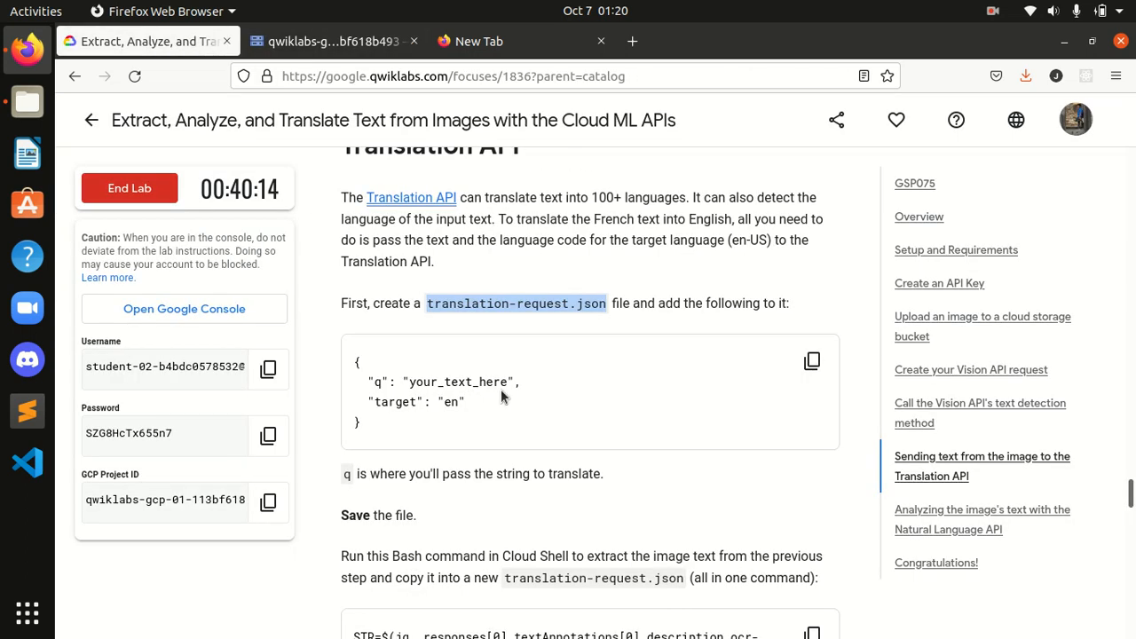
left_click(806, 368)
left_click(332, 41)
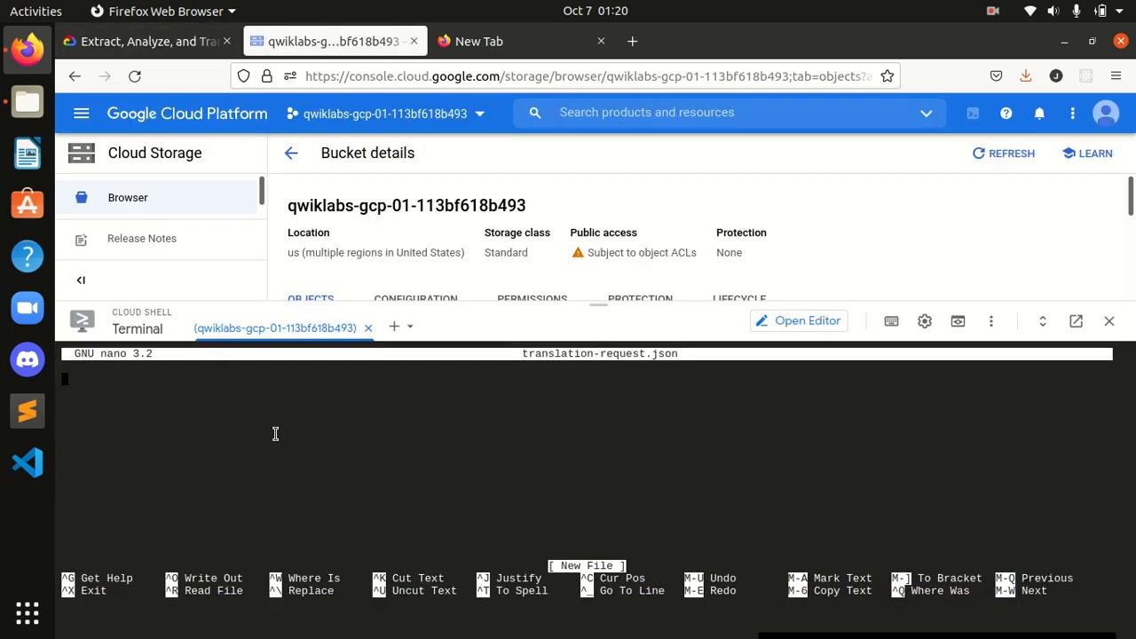
key("ctrl+v")
key("ctrl+o")
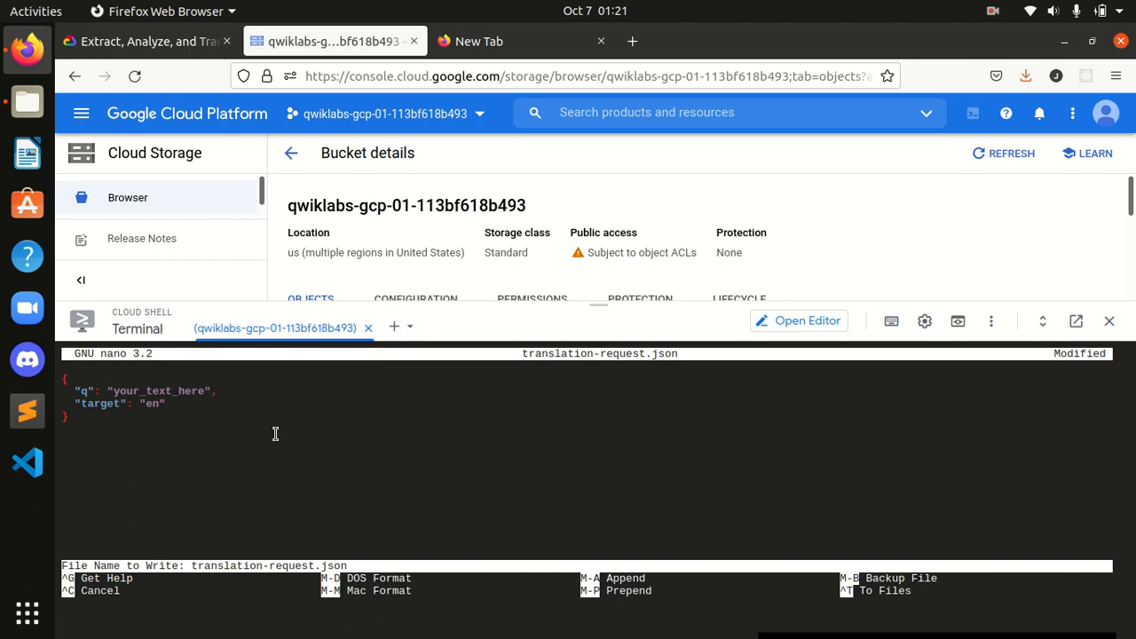
key("Return")
key("ctrl+x")
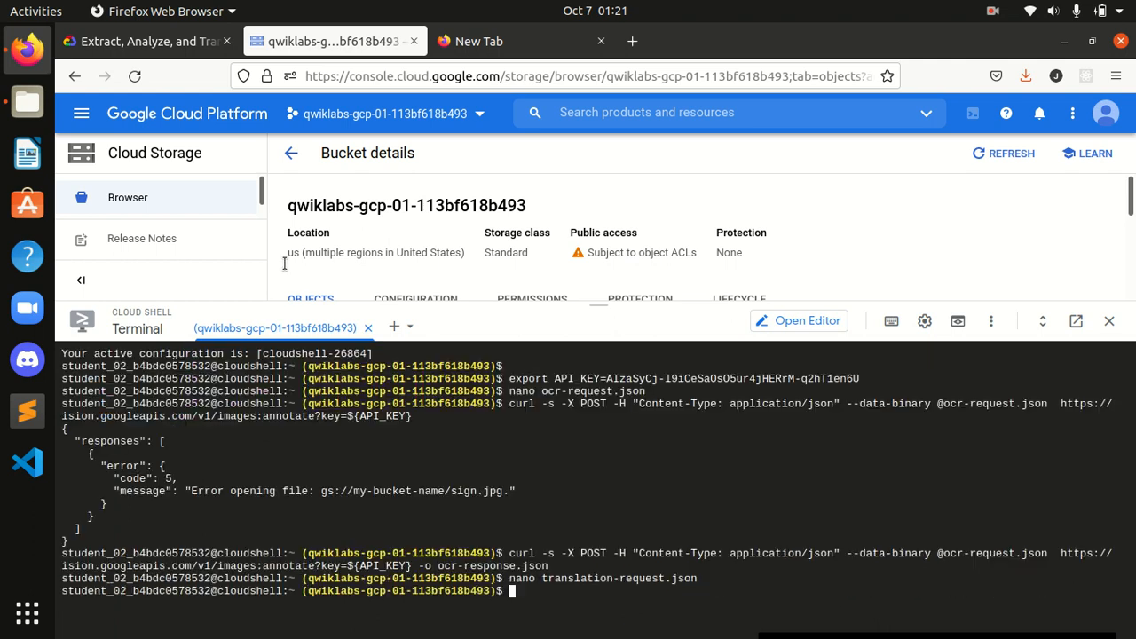
Copy the lab's Bash command that extracts the image text from ocr-response.json into translation-request.json and run it in Cloud Shell
left_click(209, 40)
scroll(432, 424, "down", 5)
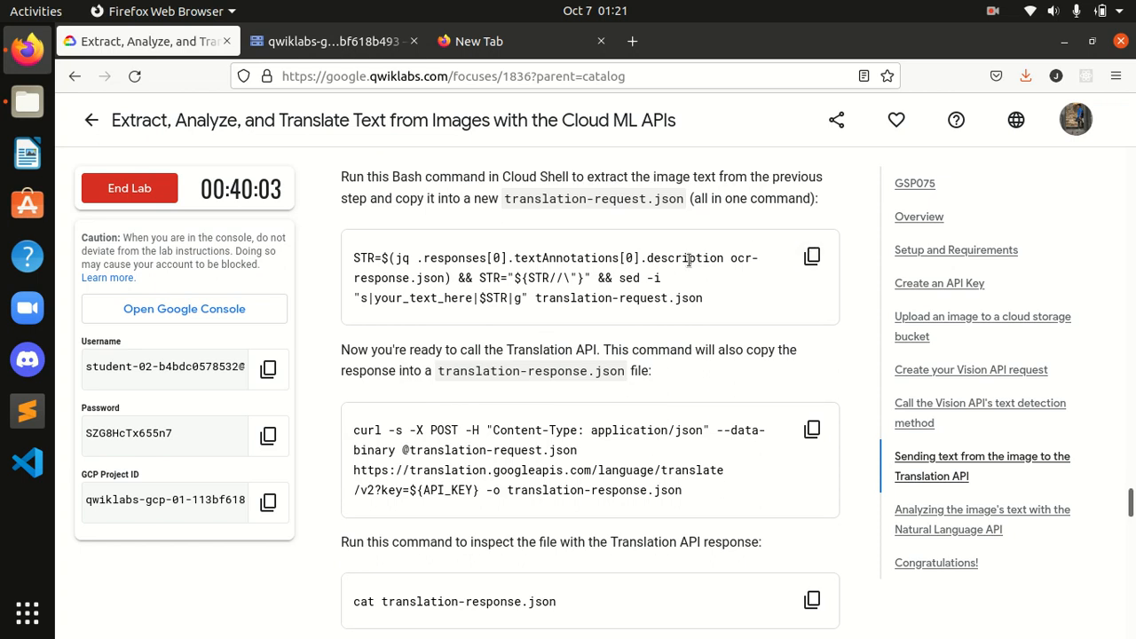
left_click(811, 259)
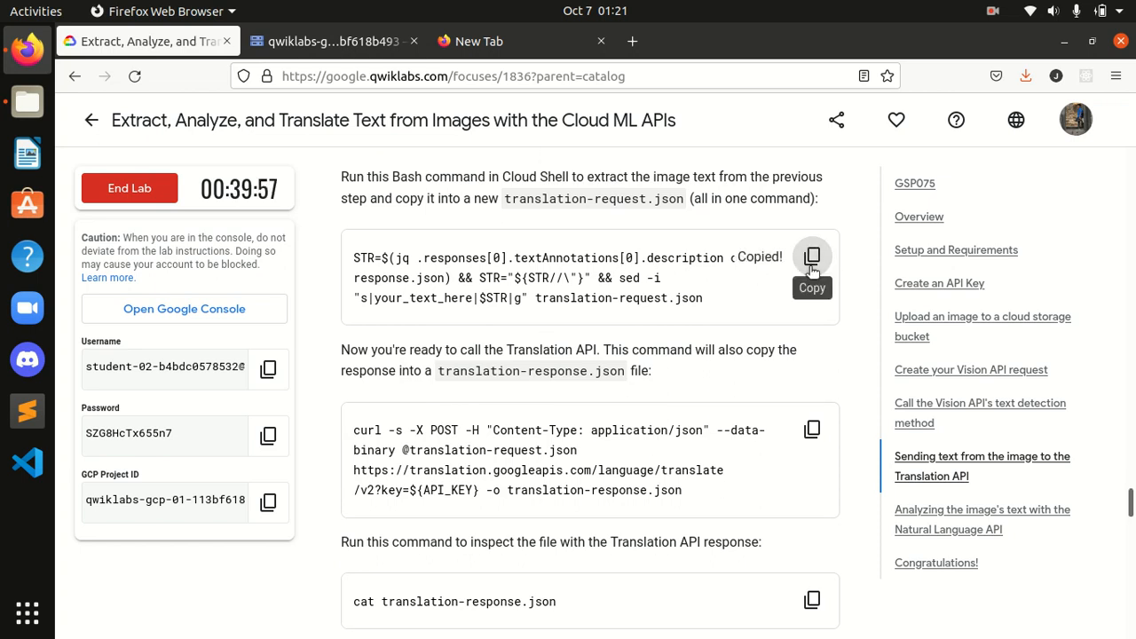
left_click(329, 41)
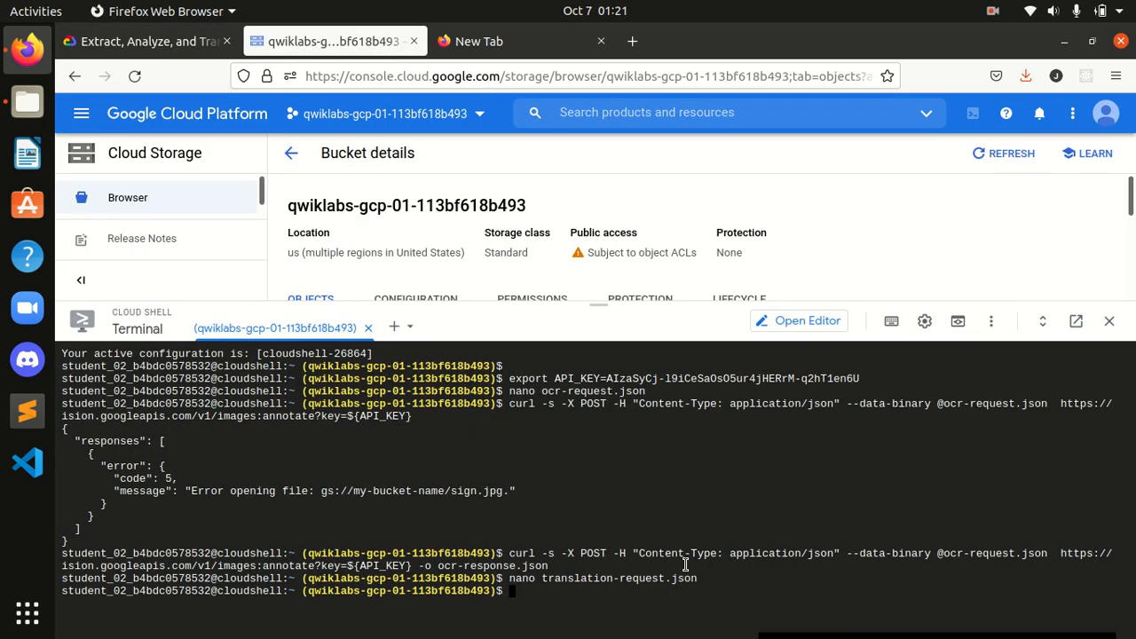
key("ctrl+v")
key("Return")
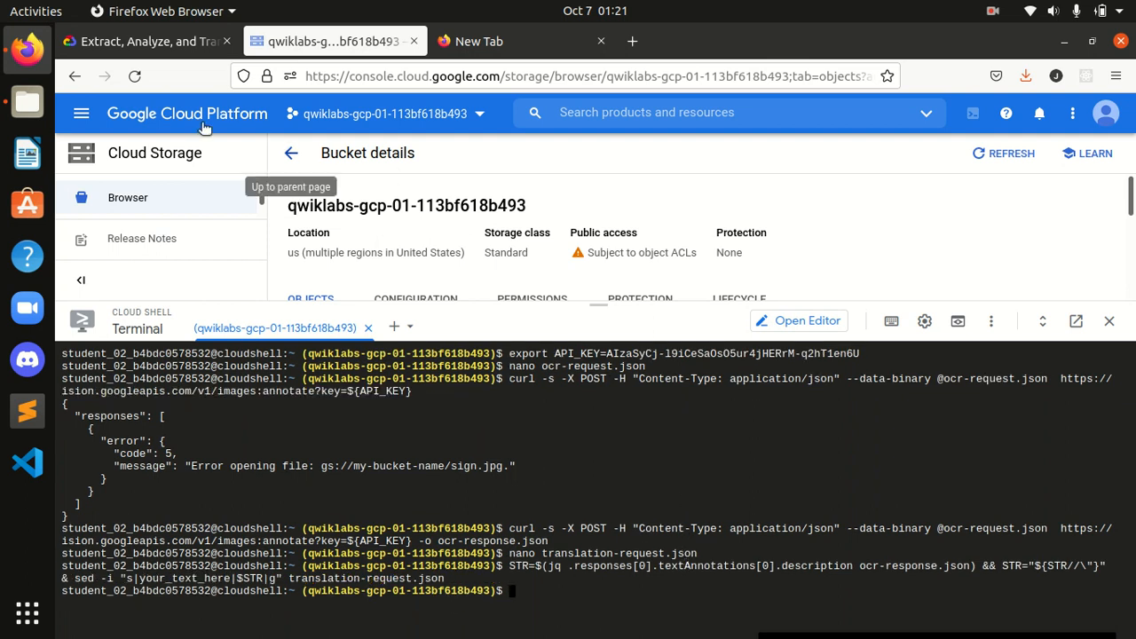
Copy the lab's curl command that calls the Translation API and saves to translation-response.json, and run it in Cloud Shell
left_click(142, 41)
scroll(772, 282, "down", 3)
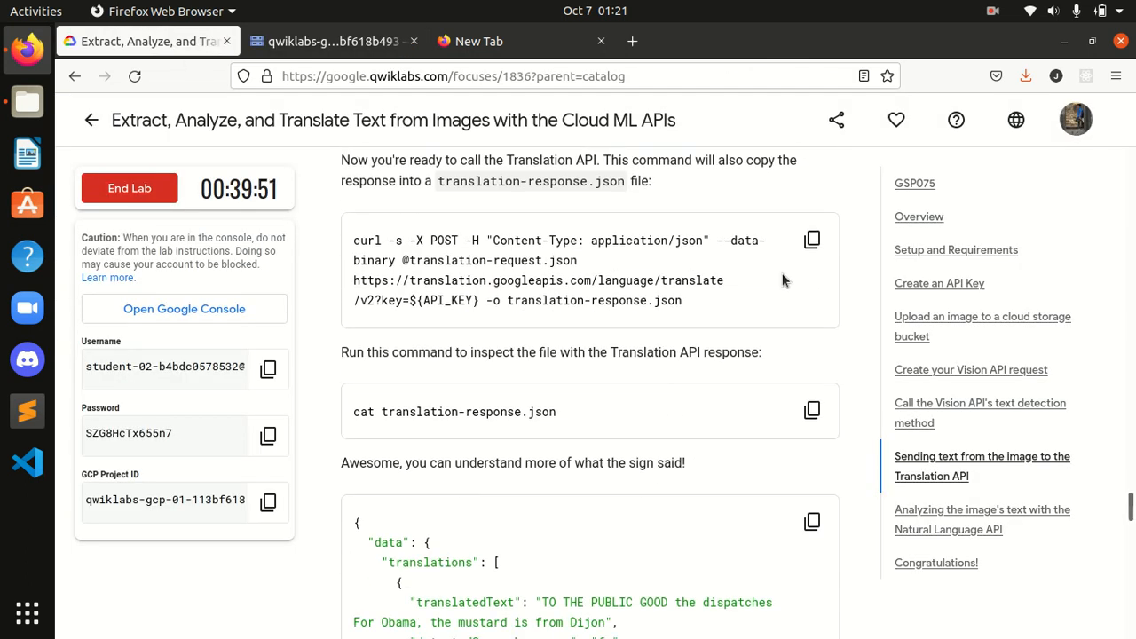
left_click(812, 240)
left_click(329, 41)
key("ctrl+v")
key("Return")
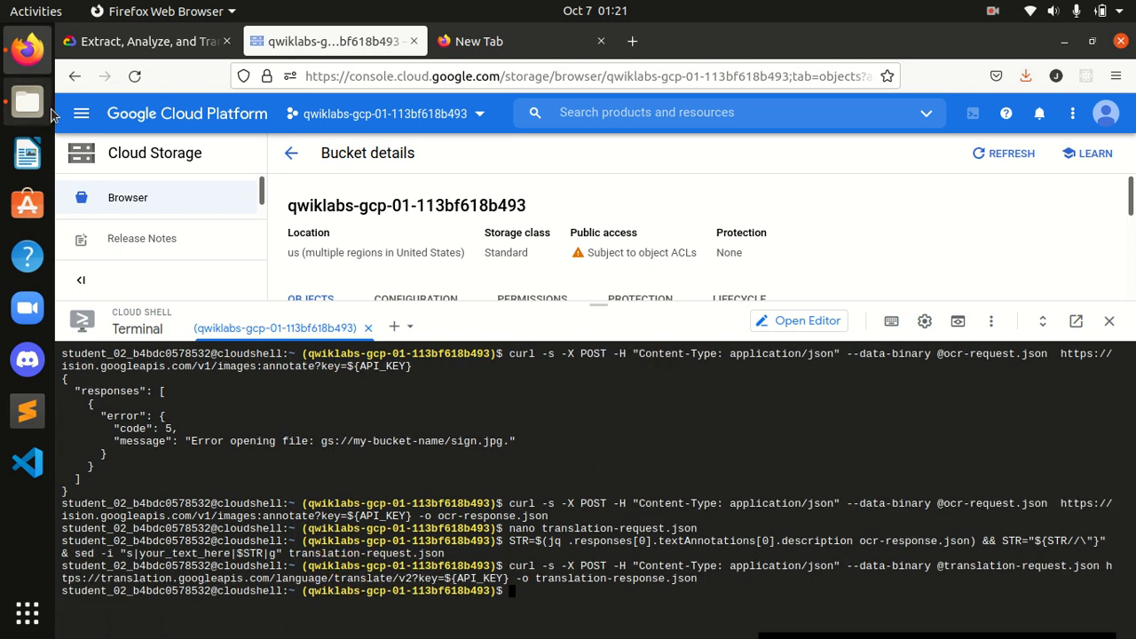
Copy the command cat translation-response.json from the lab and run it in Cloud Shell to inspect the translation
left_click(142, 41)
scroll(536, 382, "down", 2)
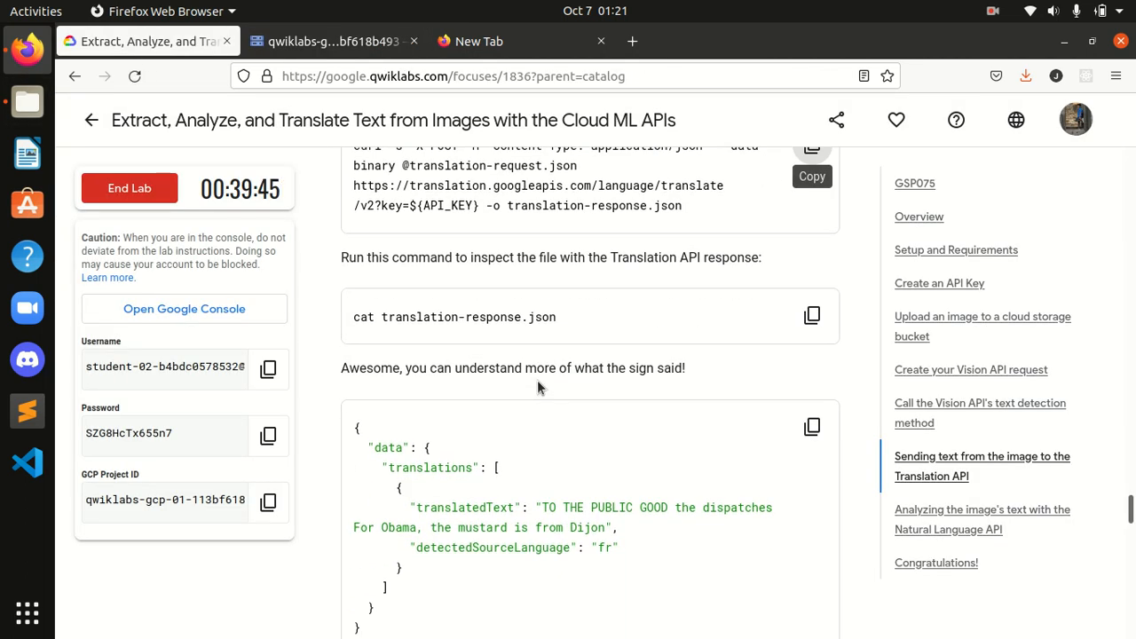
left_click(811, 315)
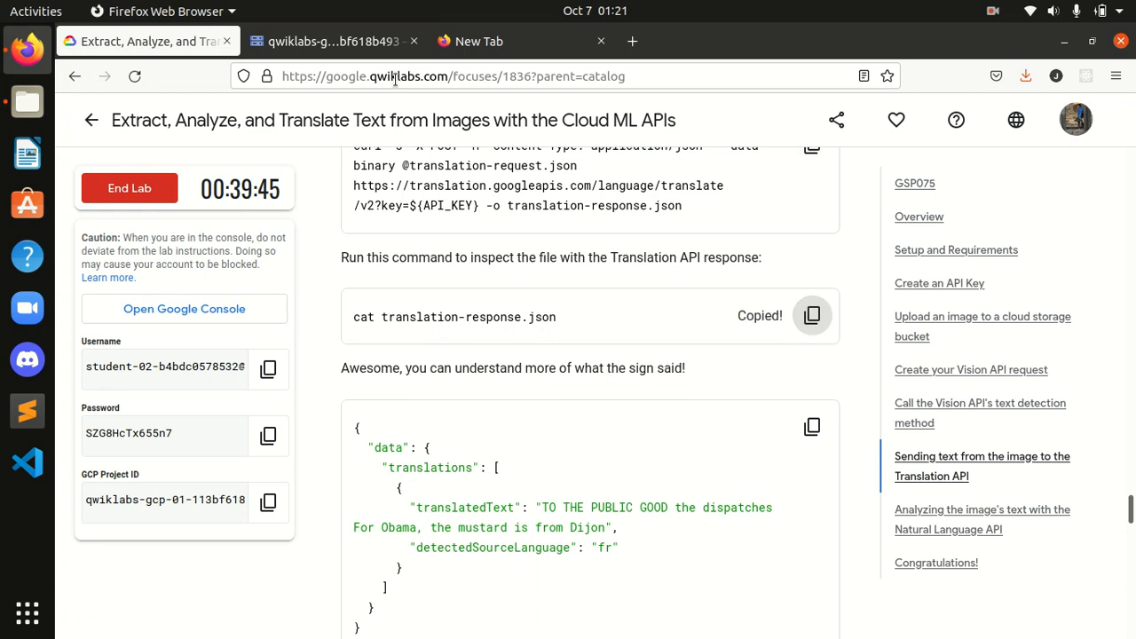
left_click(330, 41)
key("ctrl+v")
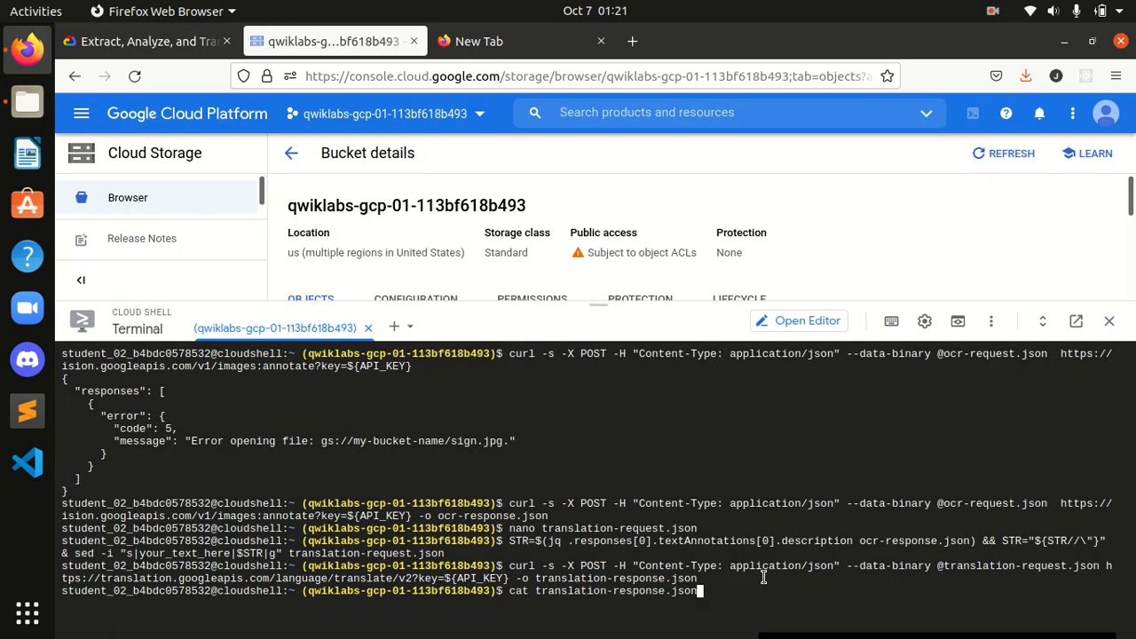
key("Return")
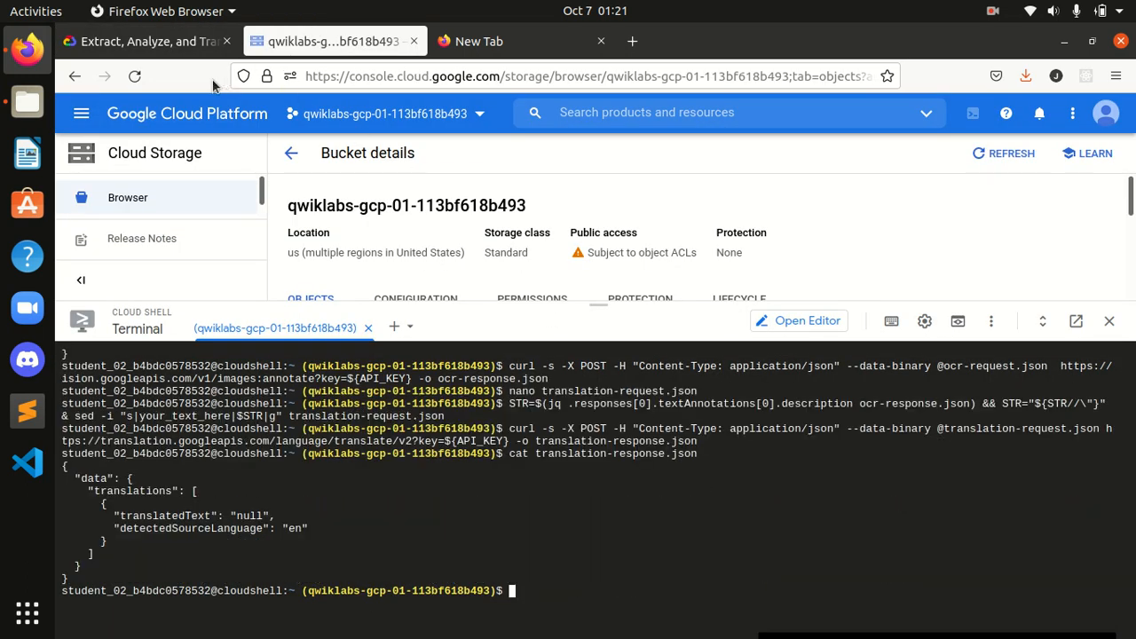
Take the file name nl-request.json from the lab's Natural Language API section and open it as a new file with nano in Cloud Shell
left_click(169, 41)
scroll(522, 466, "down", 5)
scroll(523, 475, "down", 3)
scroll(523, 474, "up", 1)
scroll(522, 475, "down", 3)
scroll(522, 473, "down", 3)
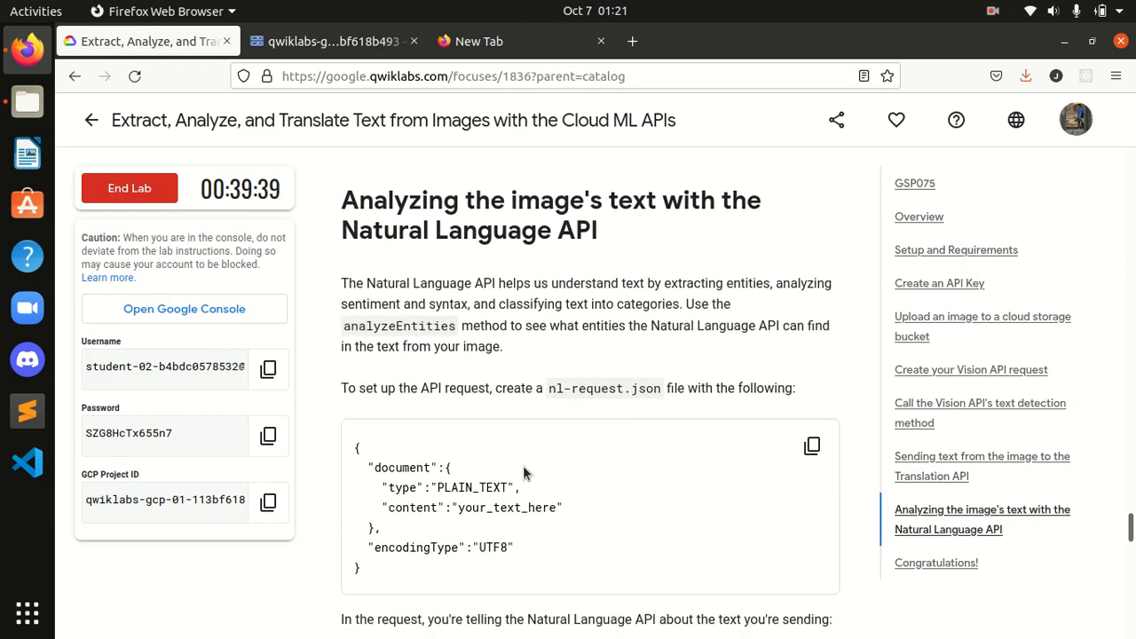
left_click_drag(545, 299, 668, 302)
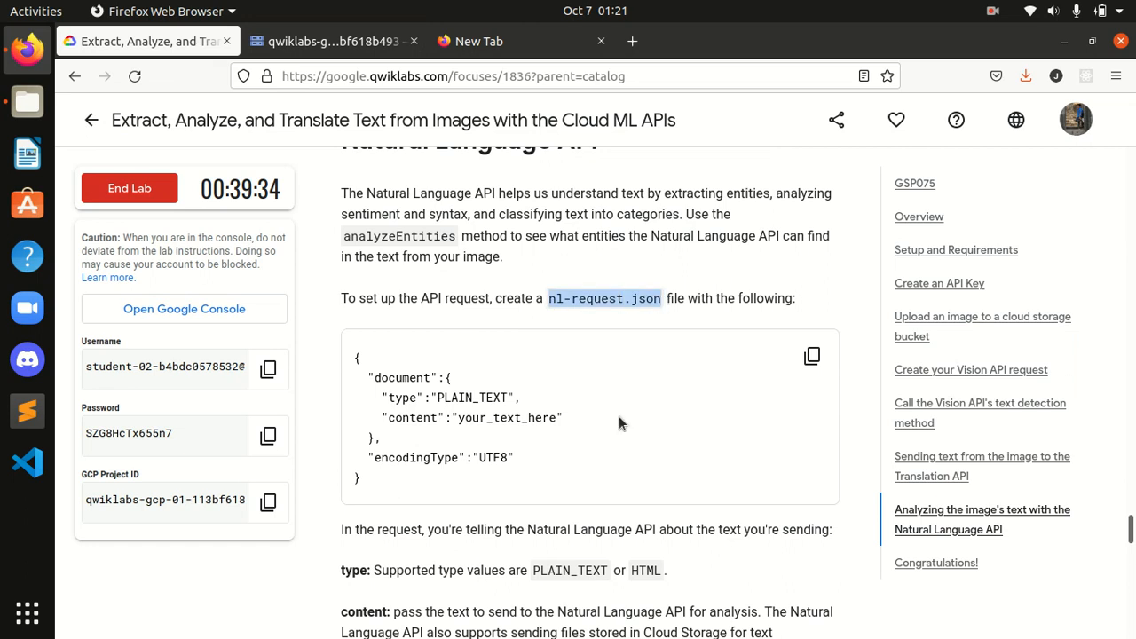
left_click(346, 47)
type("nano")
key("ctrl+v")
key("Return")
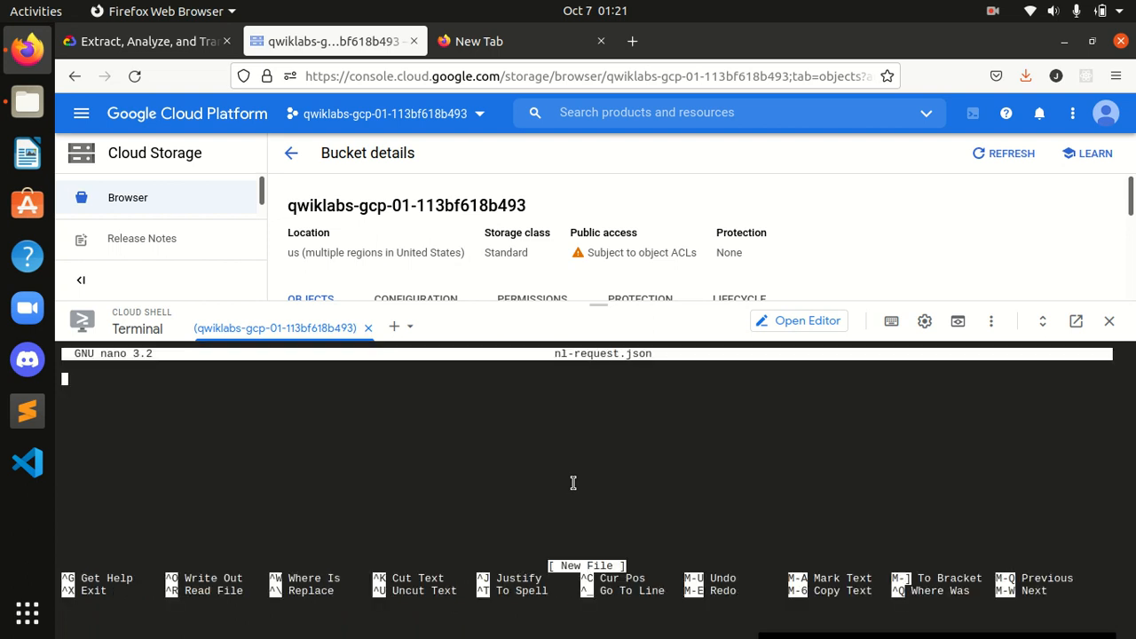
Copy the lab's JSON with "type":"PLAIN_TEXT", "content":"your_text_here" and "encodingType":"UTF8" into nl-request.json, save it and exit nano
left_click(142, 41)
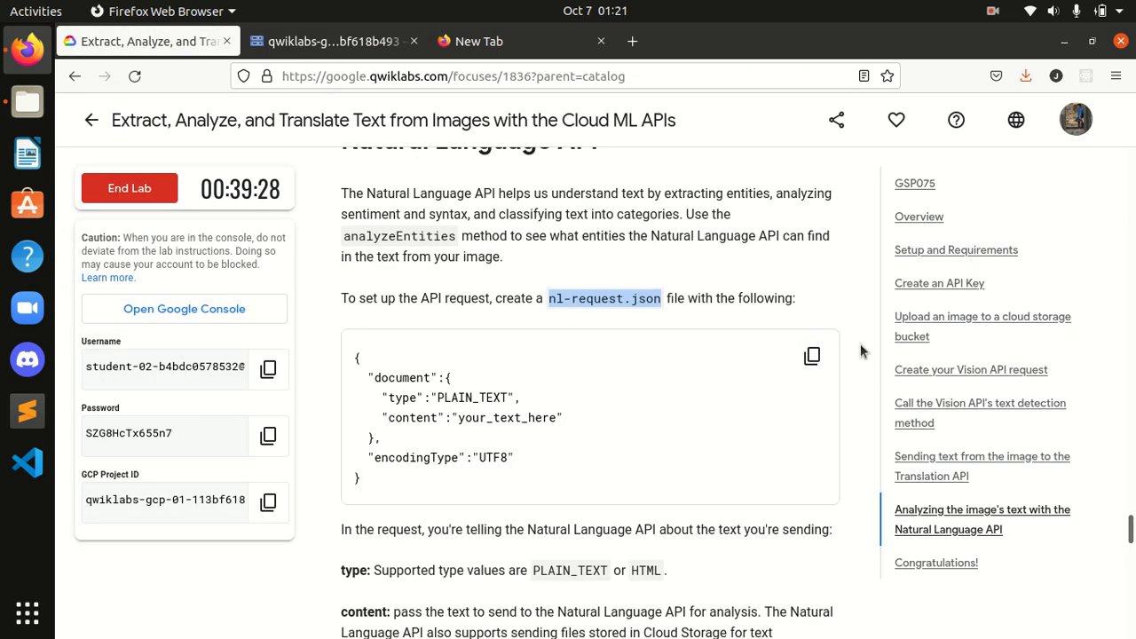
left_click(809, 359)
left_click(328, 41)
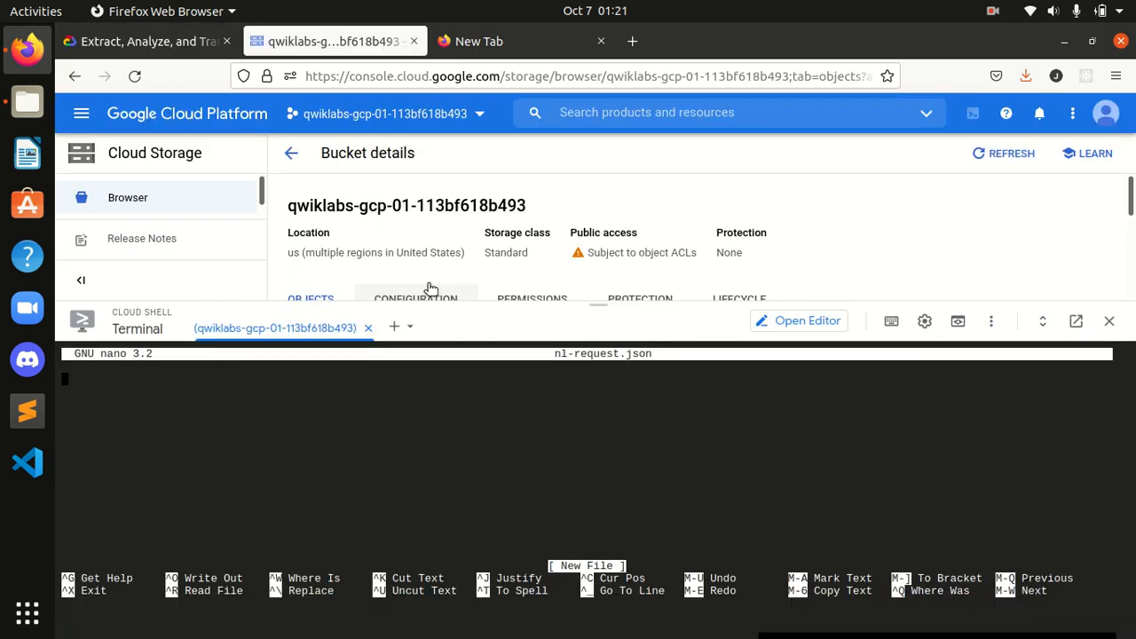
key("ctrl+v")
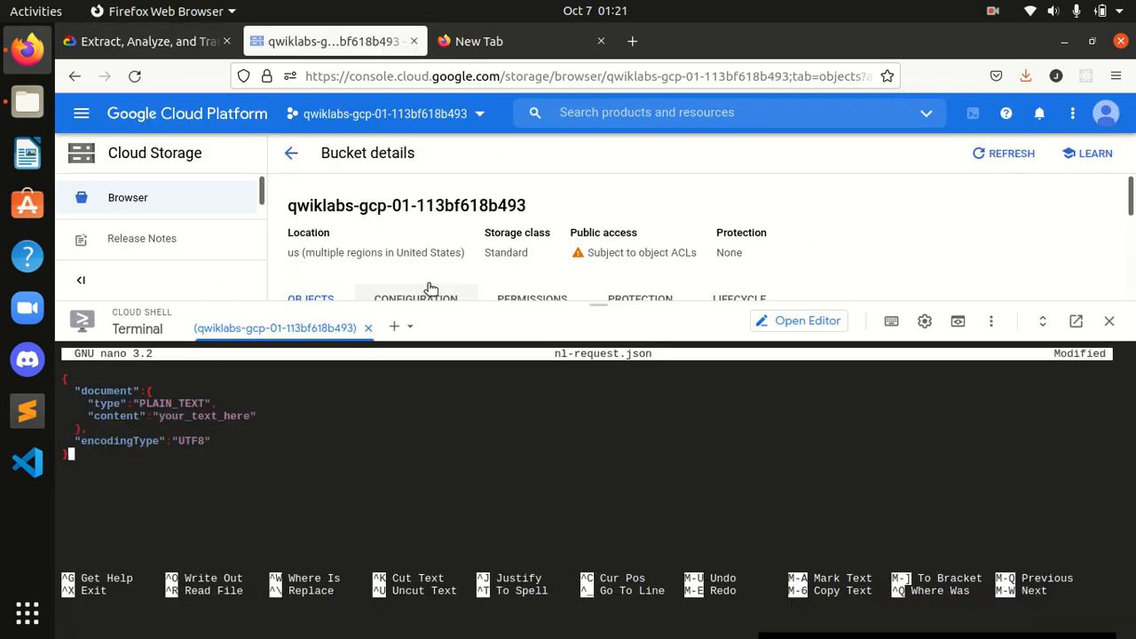
key("ctrl+o")
key("Return")
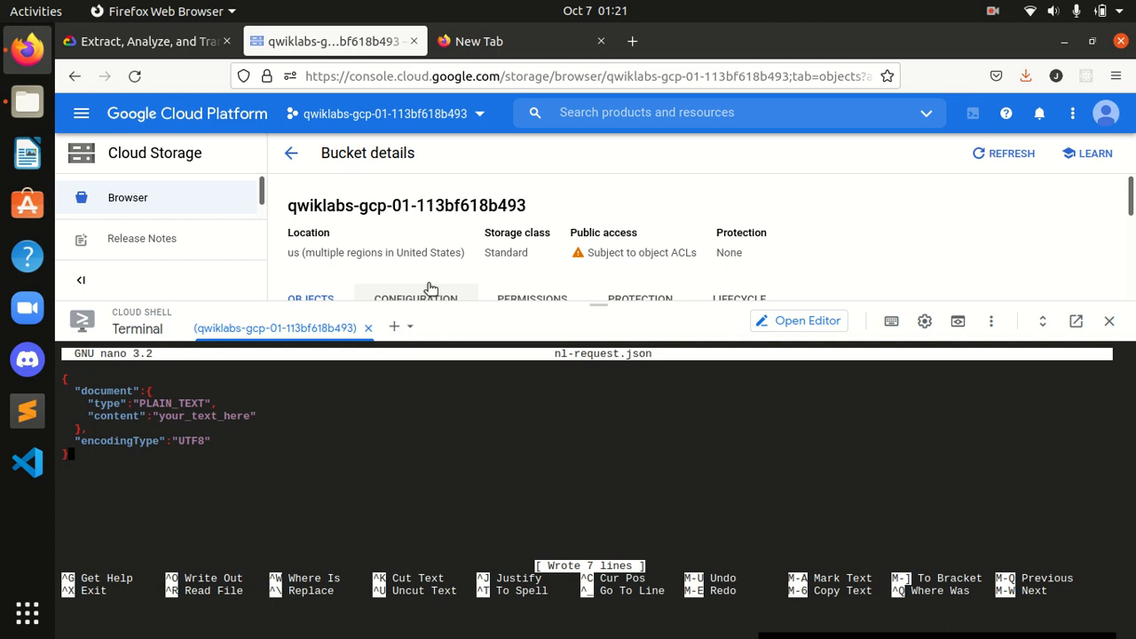
key("ctrl+x")
Copy the lab's Bash command that puts the translated text into nl-request.json and run it in Cloud Shell
key("ctrl+Page_Up")
scroll(452, 353, "down", 3)
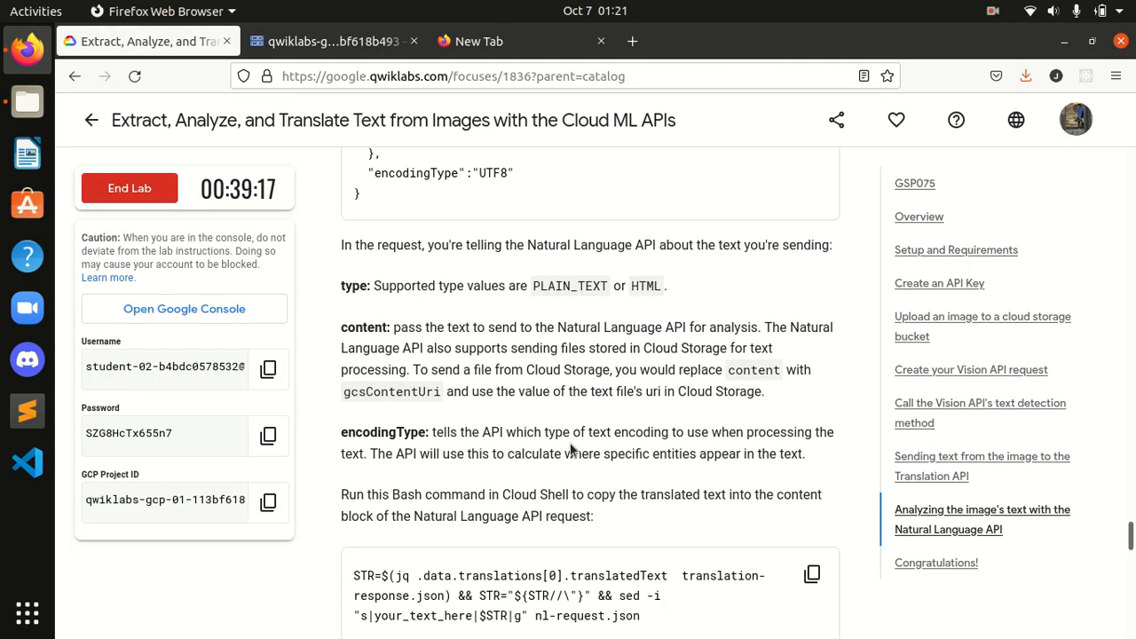
scroll(570, 450, "down", 1)
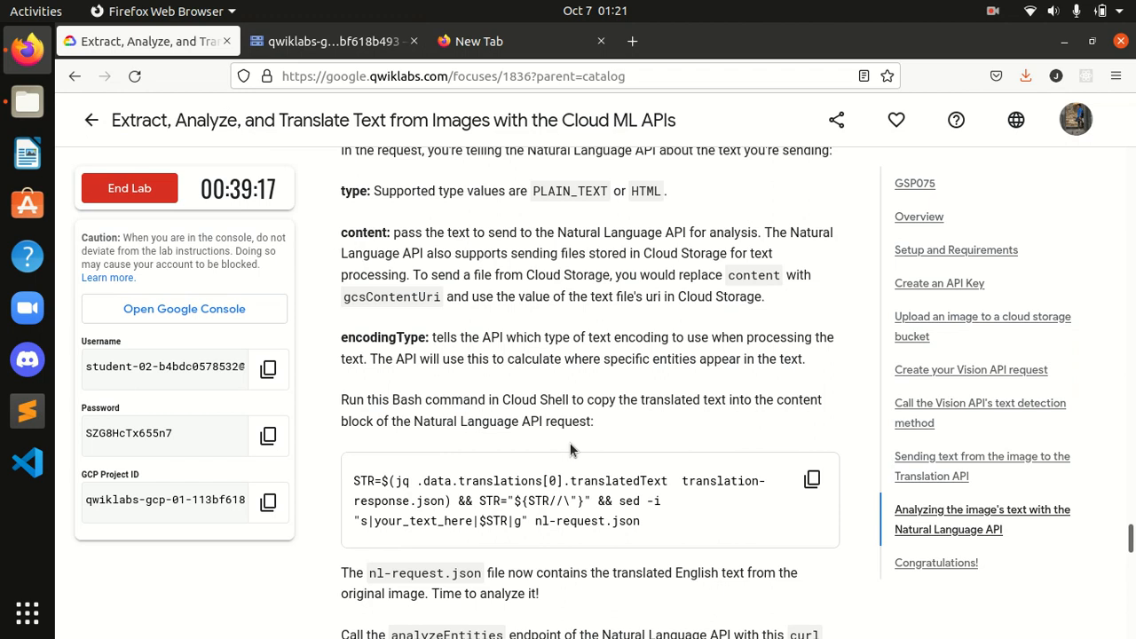
scroll(571, 450, "down", 2)
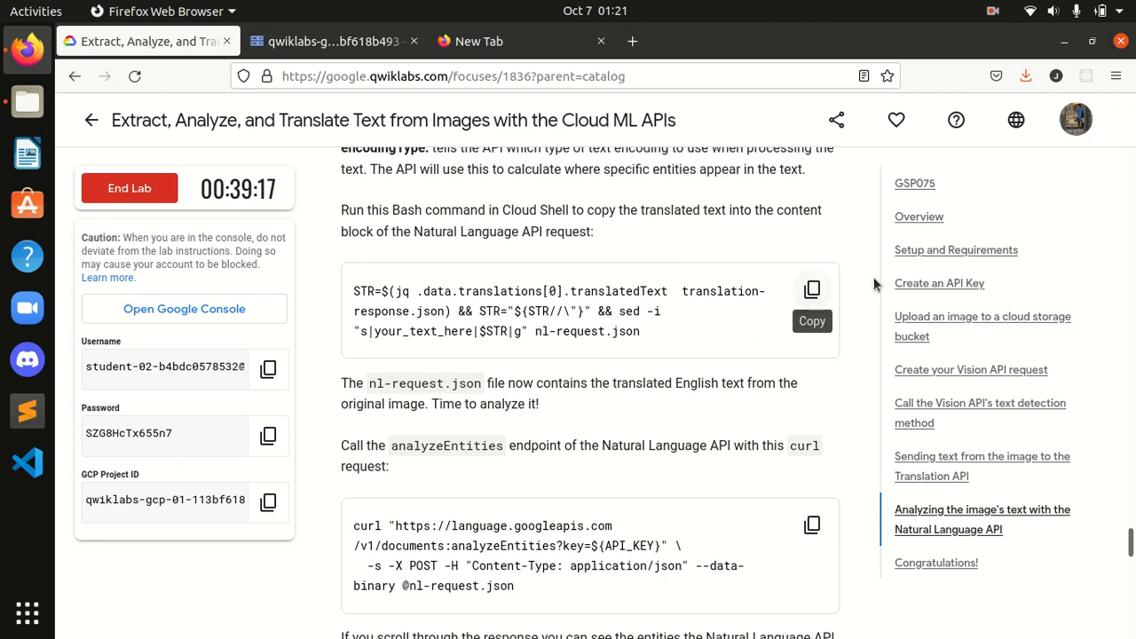
left_click(812, 290)
left_click(353, 50)
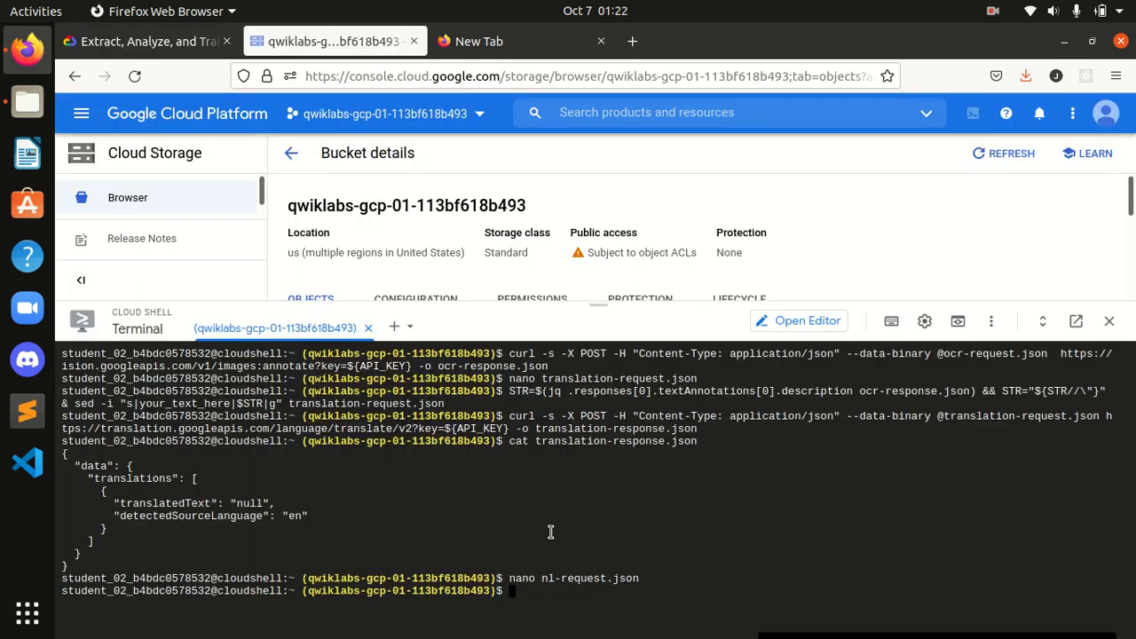
key("ctrl+v")
key("Return")
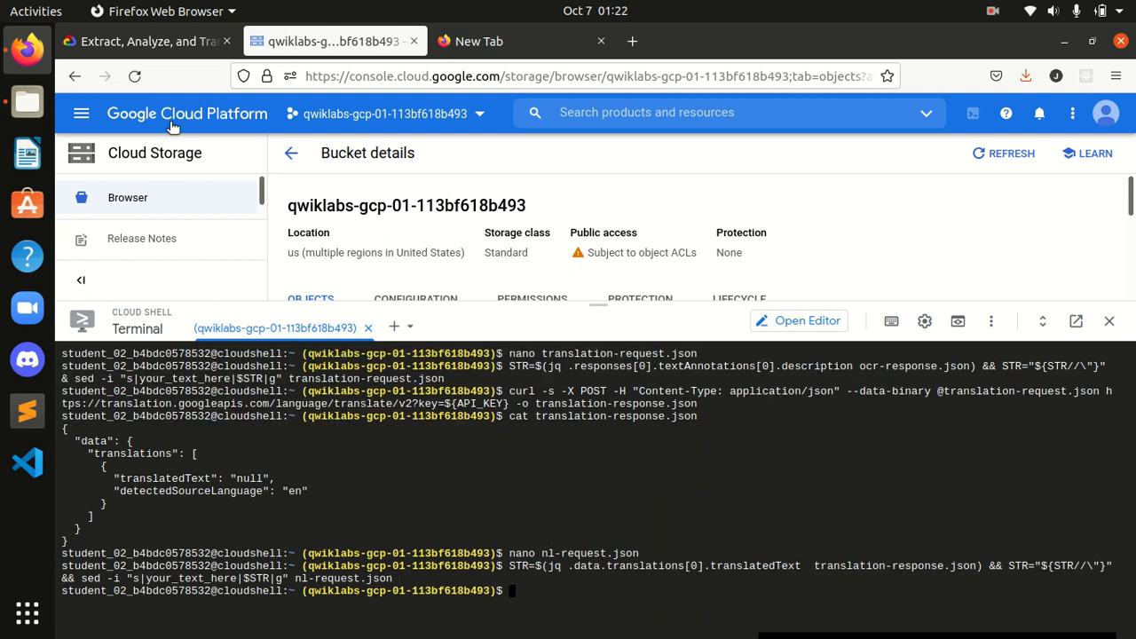
Copy the lab's curl command that sends nl-request.json to the analyzeEntities endpoint and run it in Cloud Shell
left_click(175, 44)
scroll(495, 483, "down", 3)
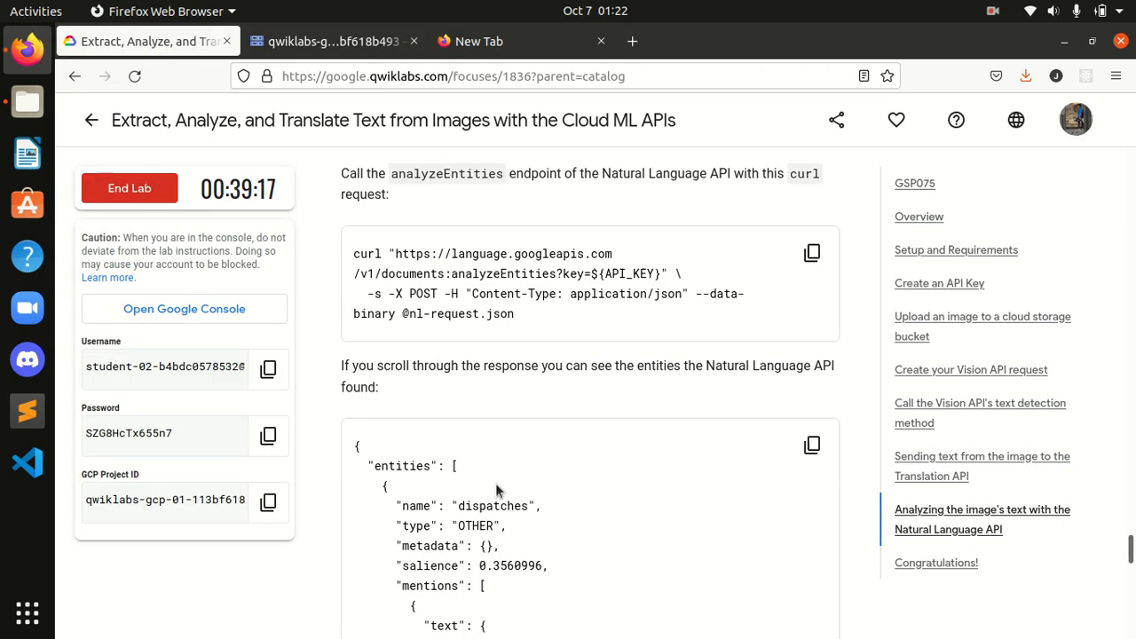
left_click(809, 246)
left_click(337, 42)
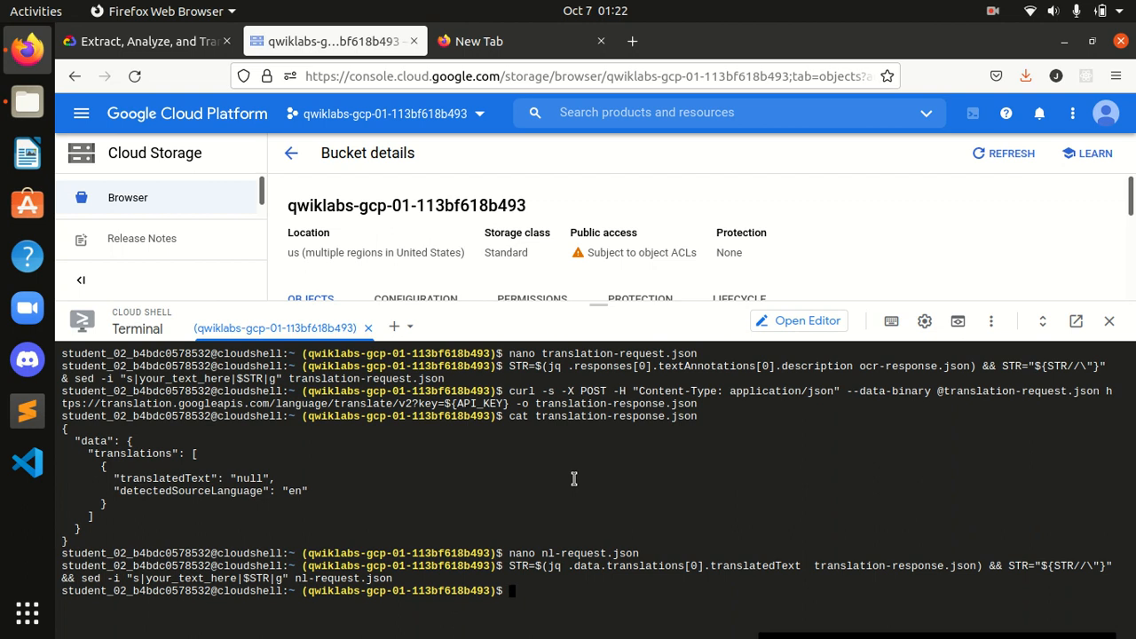
key("ctrl+v")
key("Return")
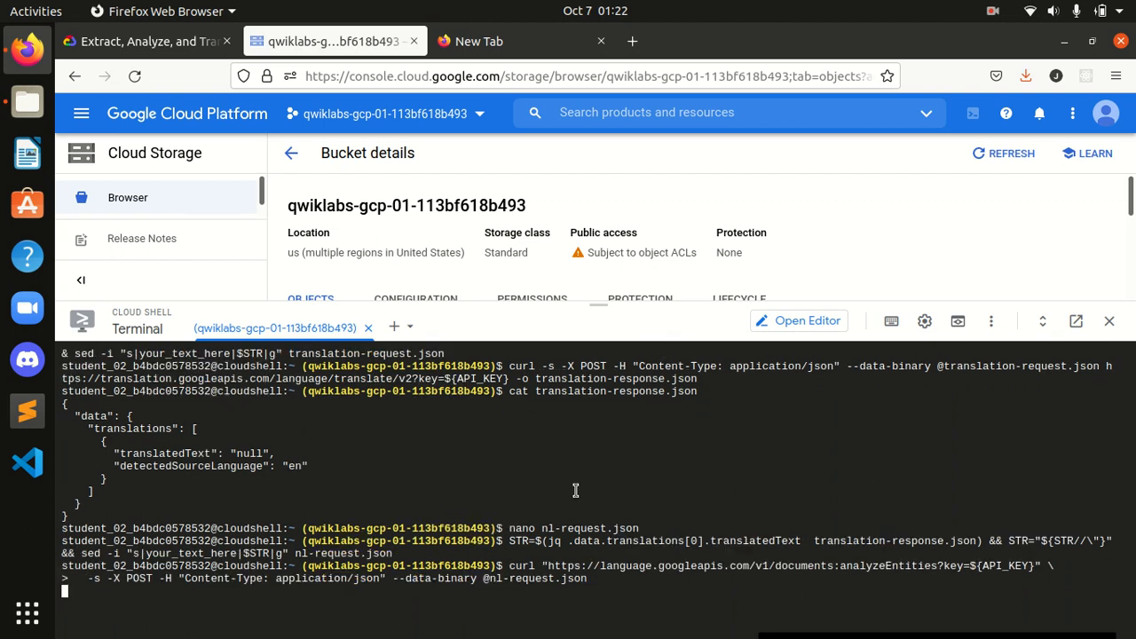
Compare the entity analysis response in Cloud Shell with the lab's sample response and read the remaining lab instructions
left_click(147, 41)
scroll(322, 168, "down", 3)
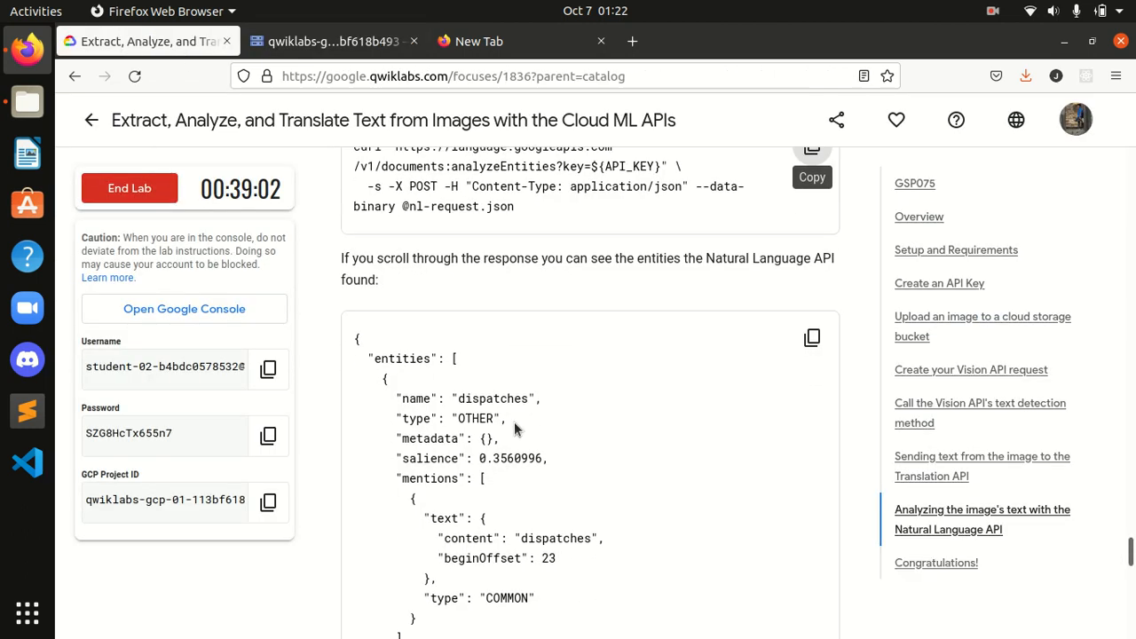
left_click(298, 35)
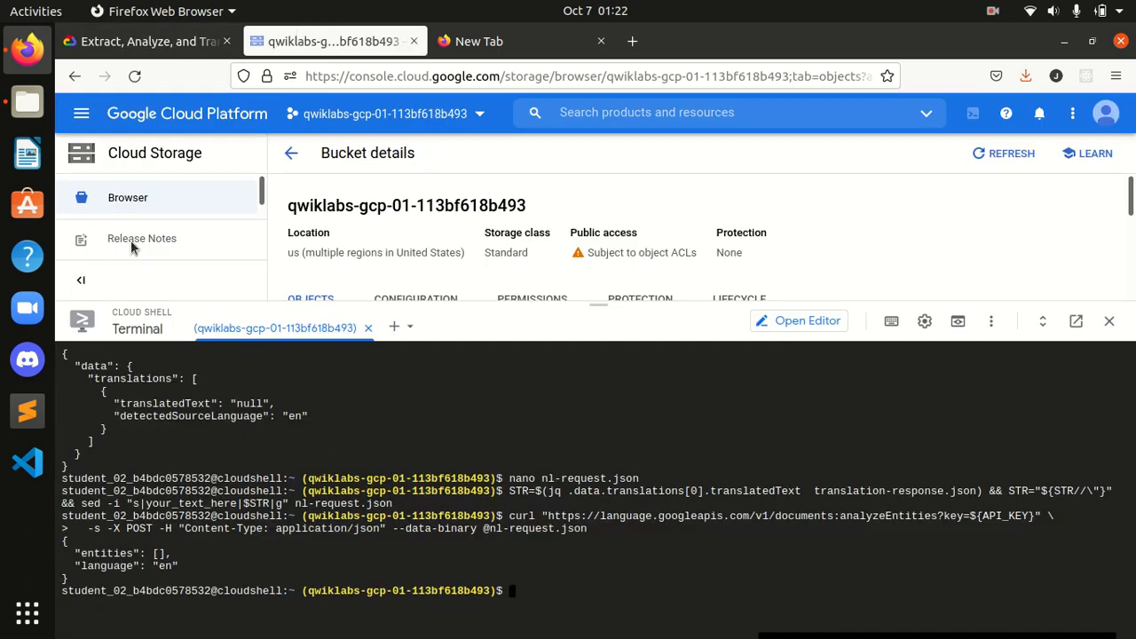
left_click(158, 43)
scroll(506, 522, "down", 10)
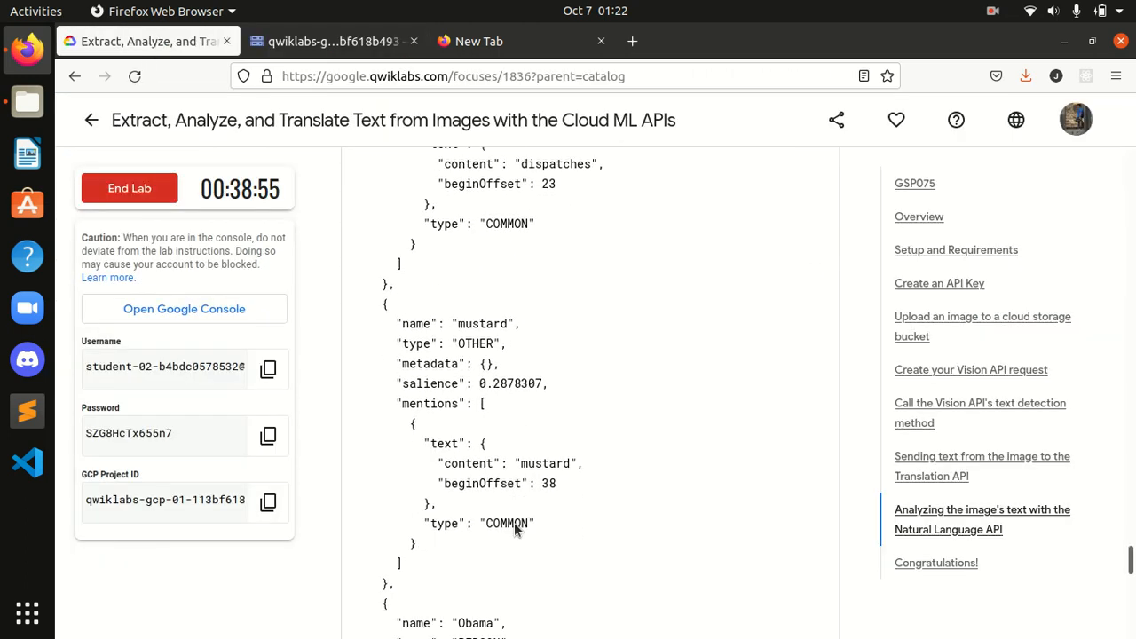
left_click(315, 41)
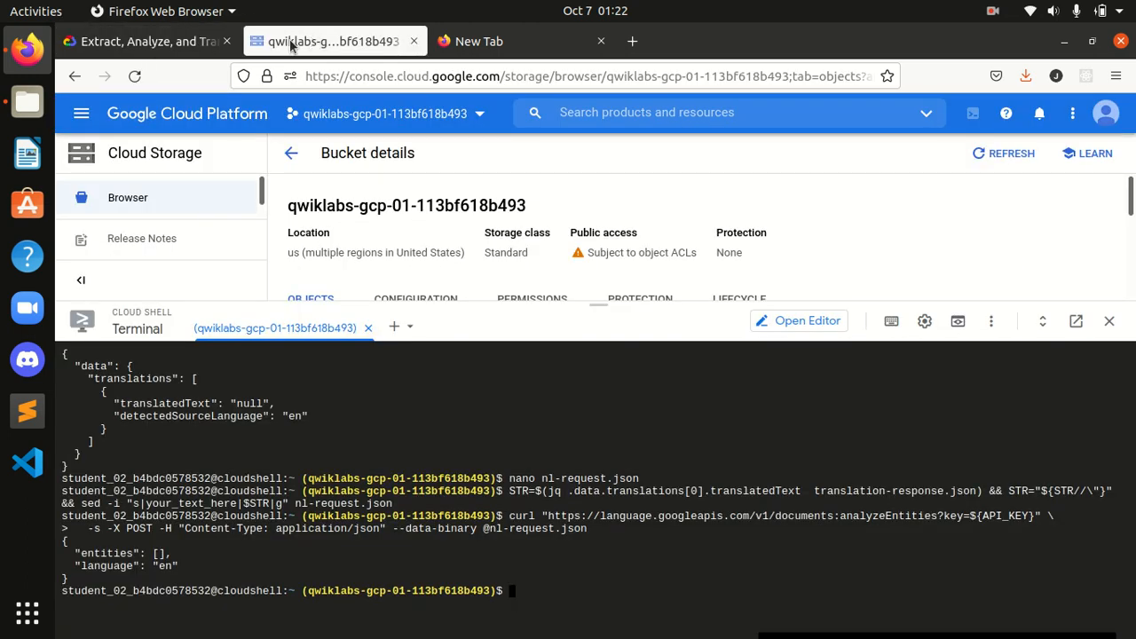
left_click(167, 42)
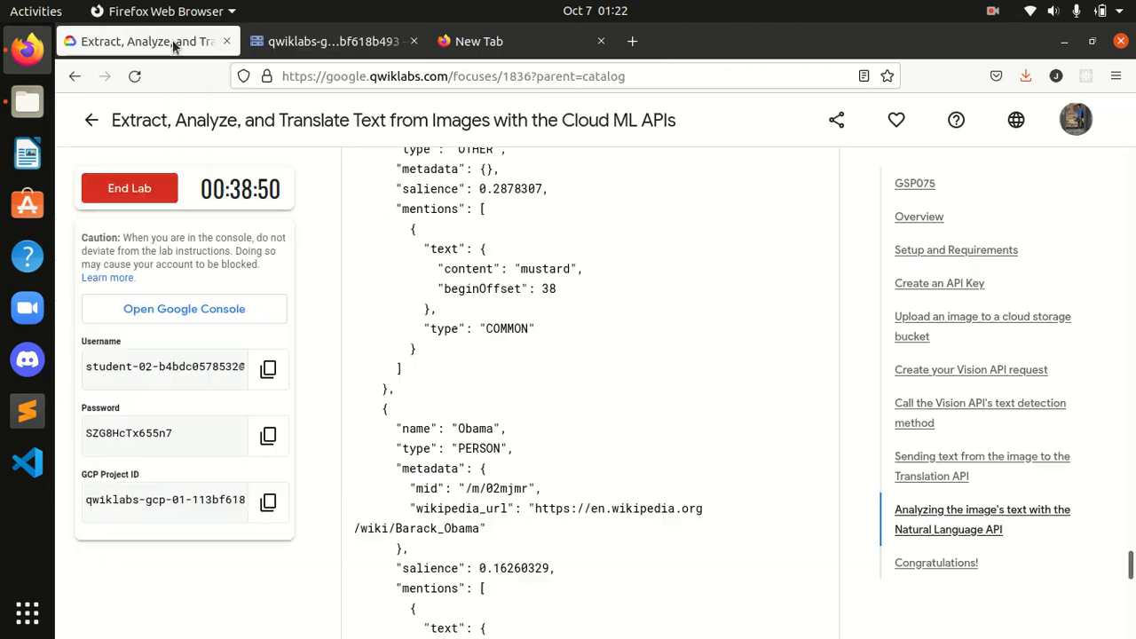
scroll(603, 434, "down", 6)
scroll(620, 438, "down", 10)
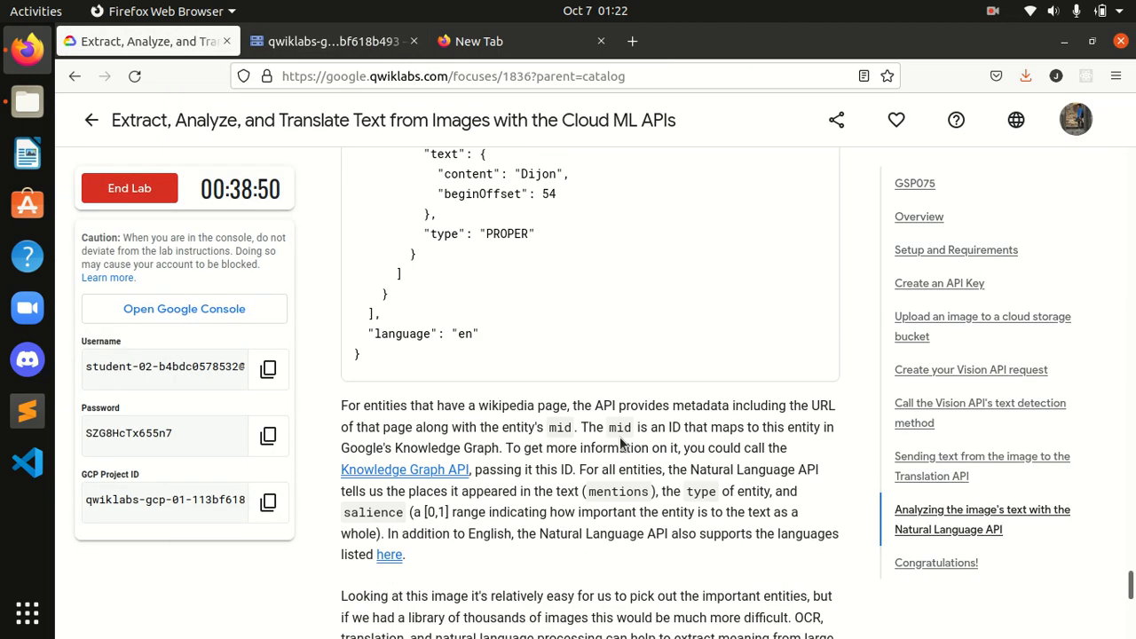
scroll(619, 436, "down", 2)
scroll(620, 436, "up", 2)
End the lab without submitting the satisfaction survey and return to the quest's lab list to check the lab's completion
left_click(133, 188)
left_click(759, 433)
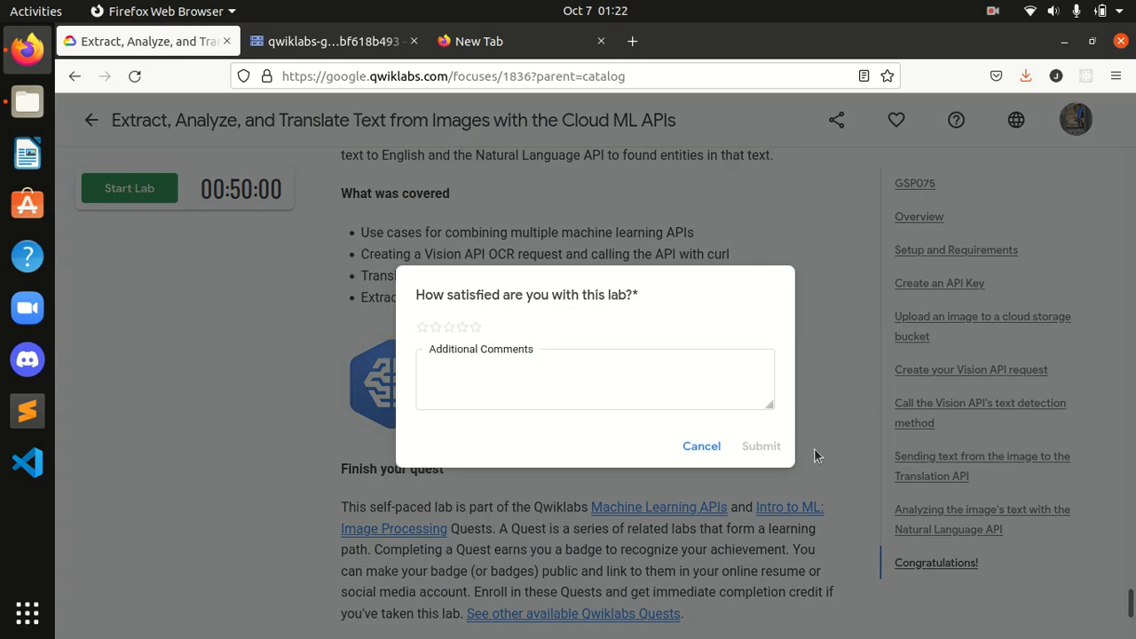
left_click(714, 445)
left_click(91, 122)
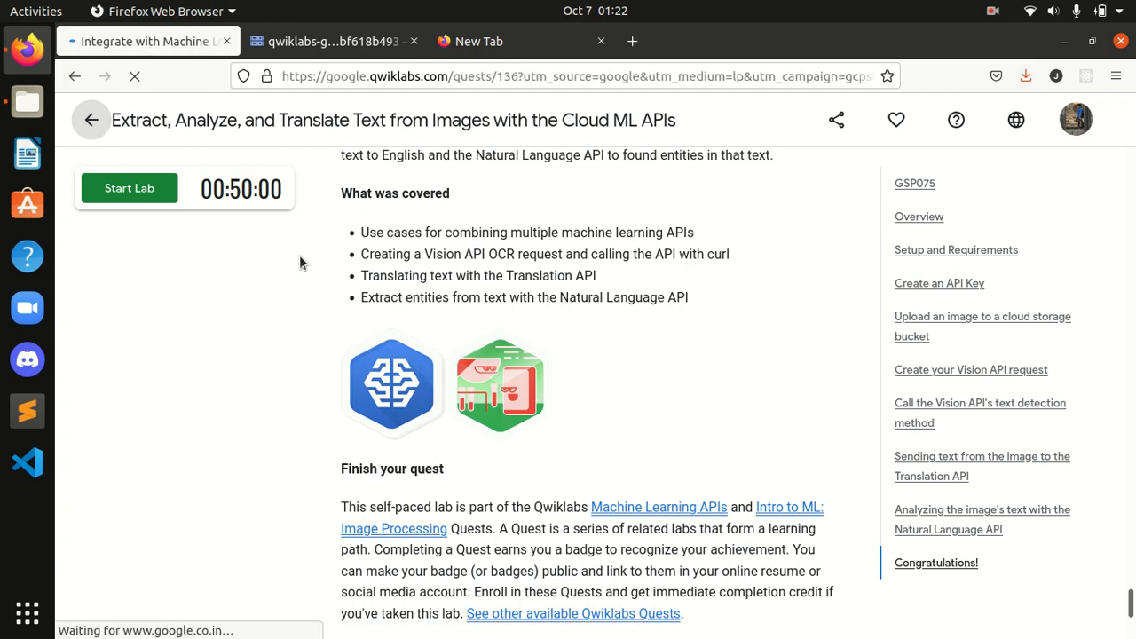
left_click_drag(1131, 248, 1131, 327)
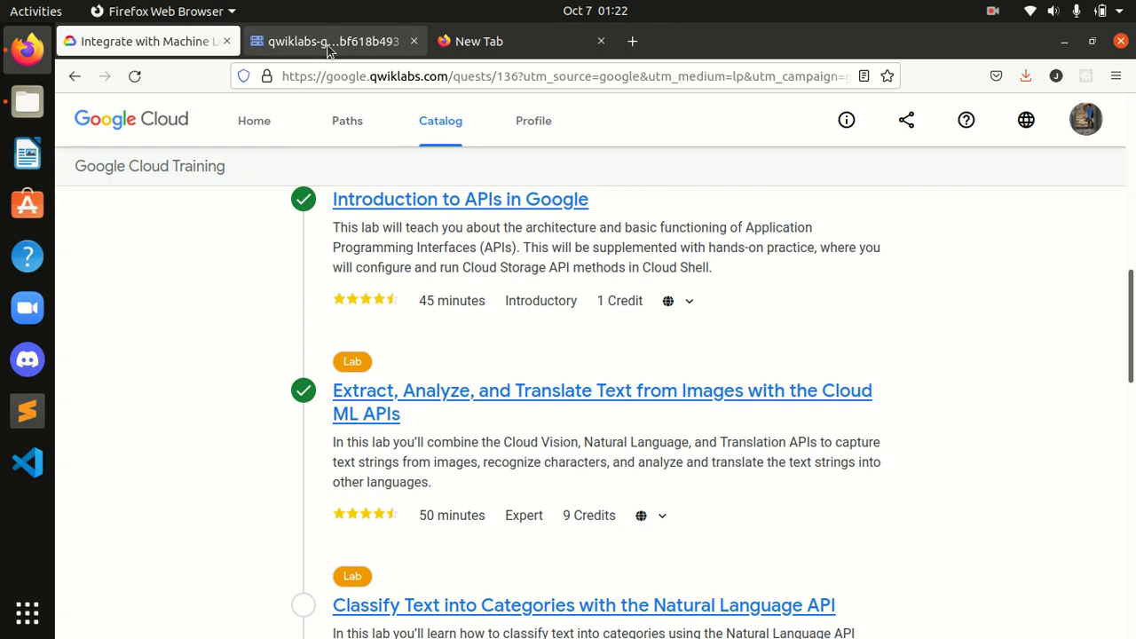